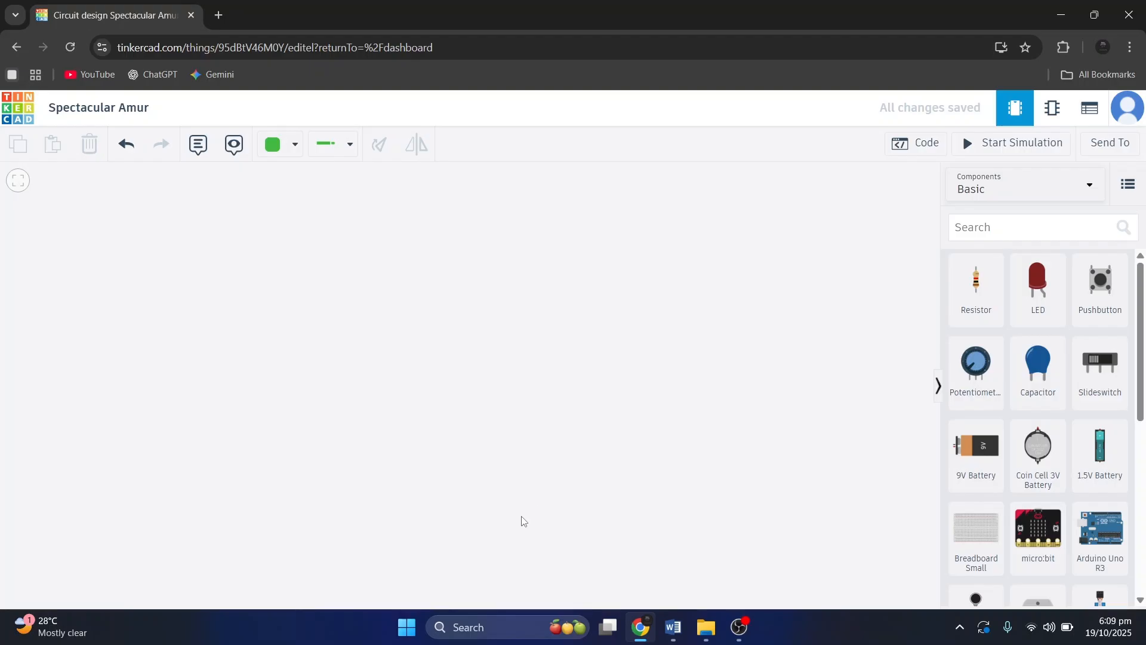
Open the Tinkercad dashboard in a new browser tab, replacing the old circuit tab, and create a new Circuits design.
{"action": "left_click", "coordinate": [218, 14]}
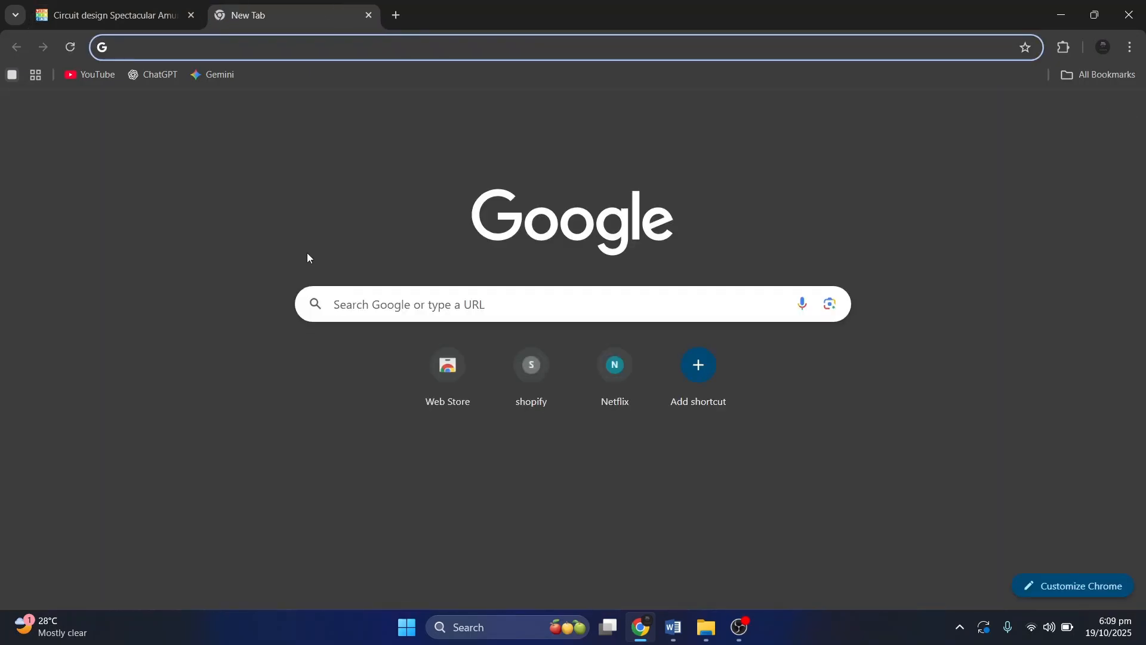
{"action": "type", "text": "tin"}
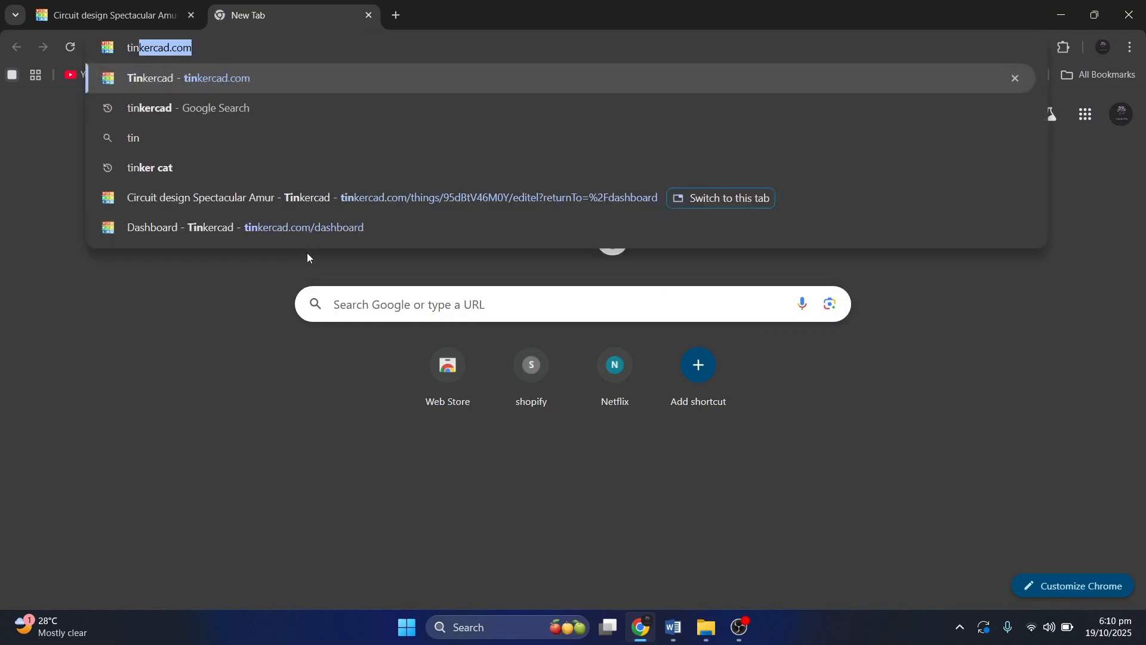
{"action": "key", "text": "Right"}
{"action": "key", "text": "Return"}
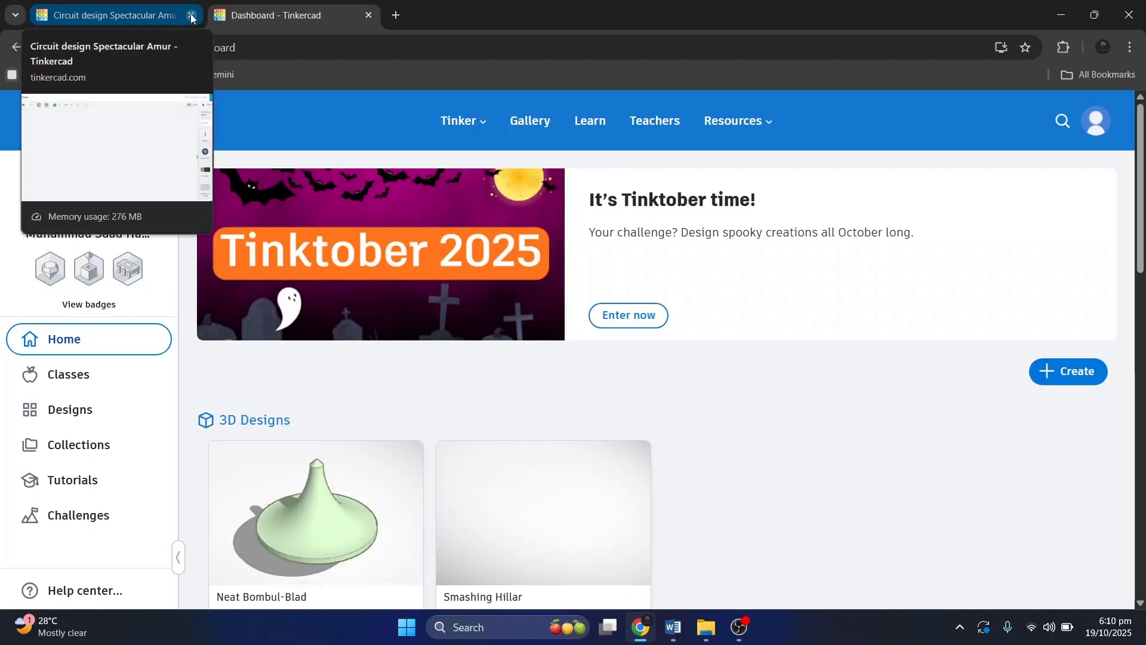
{"action": "left_click", "coordinate": [191, 16]}
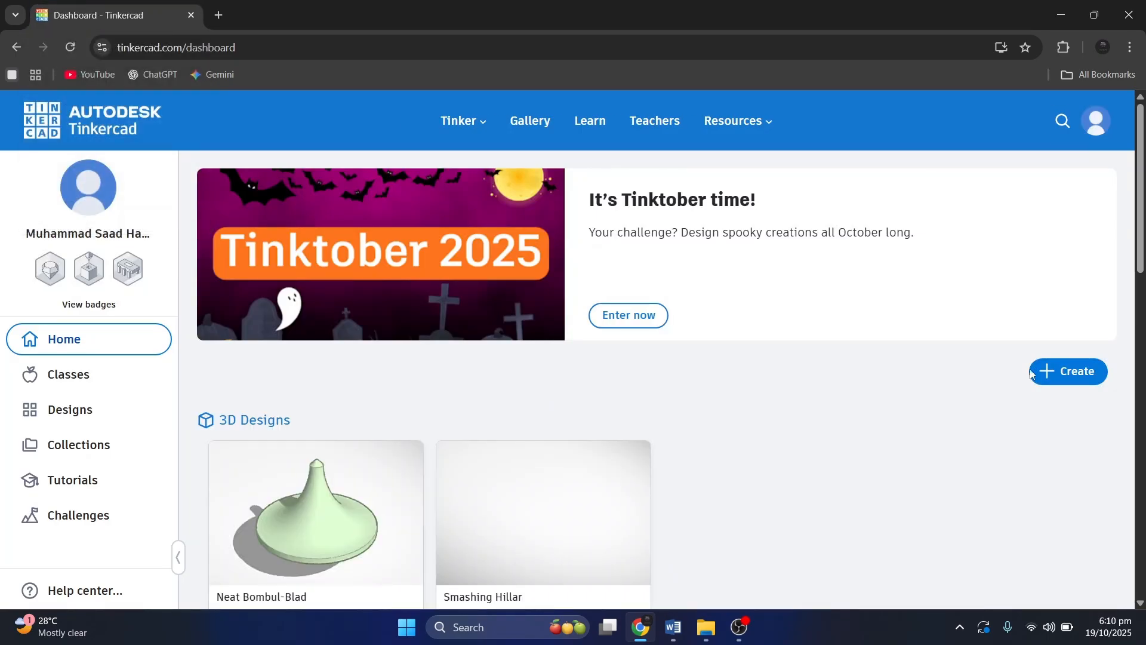
{"action": "left_click", "coordinate": [1076, 375]}
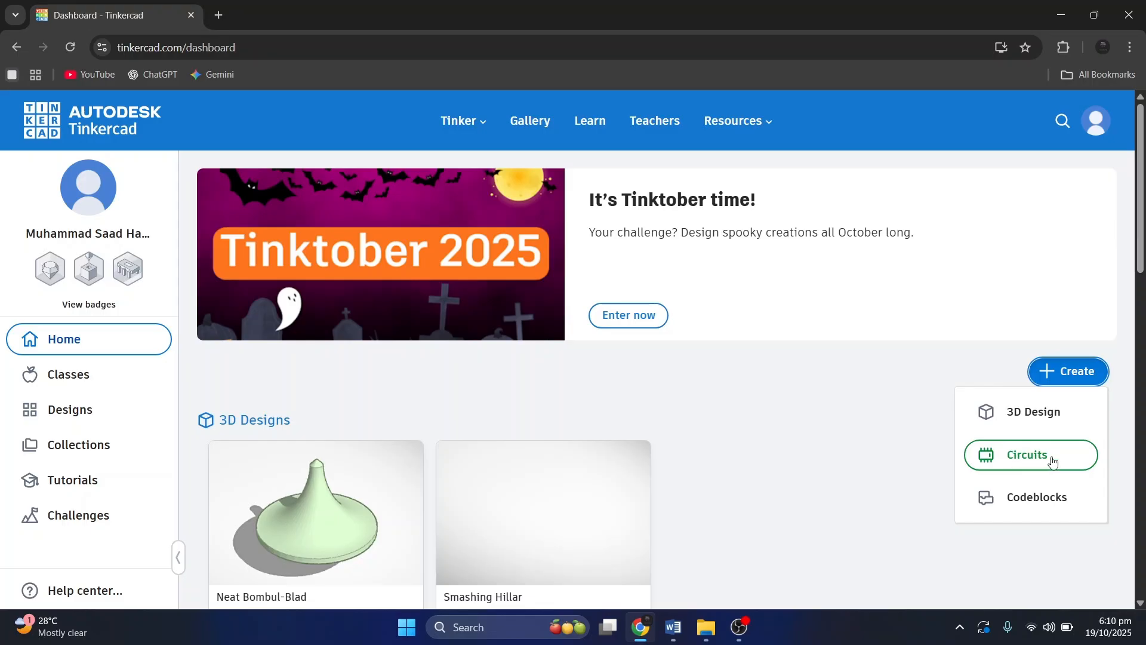
{"action": "left_click", "coordinate": [1081, 457]}
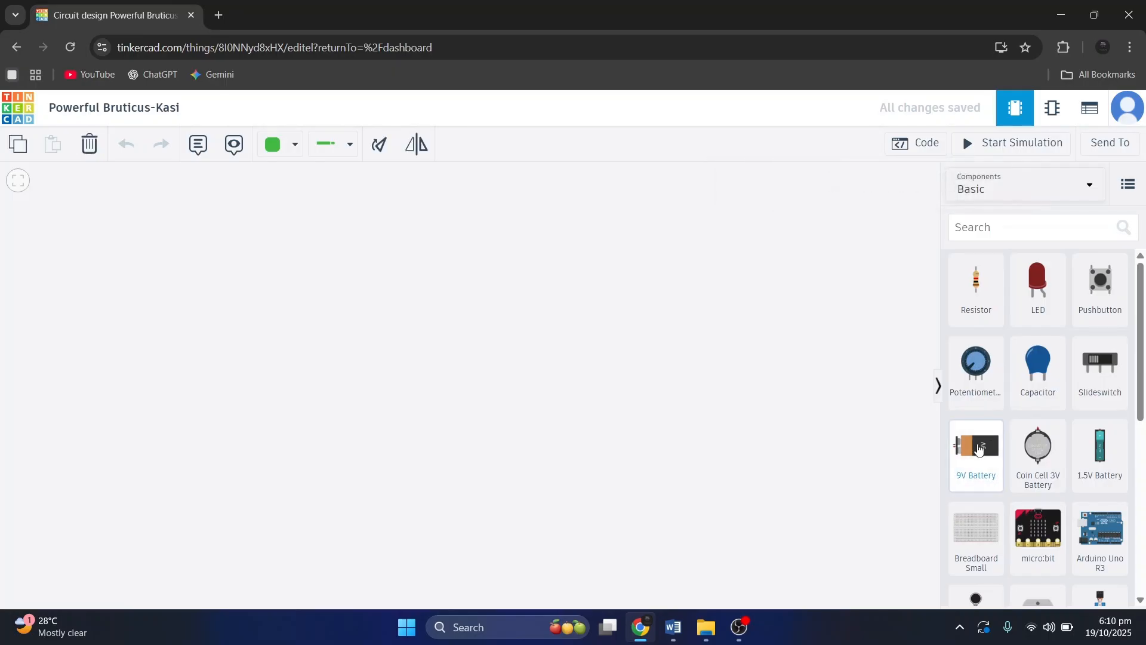
Place a 9V Battery, an LED, a Resistor and a Slideswitch in the workspace, with the smaller parts above the battery.
{"action": "left_click_drag", "start_coordinate": [978, 449], "coordinate": [523, 372]}
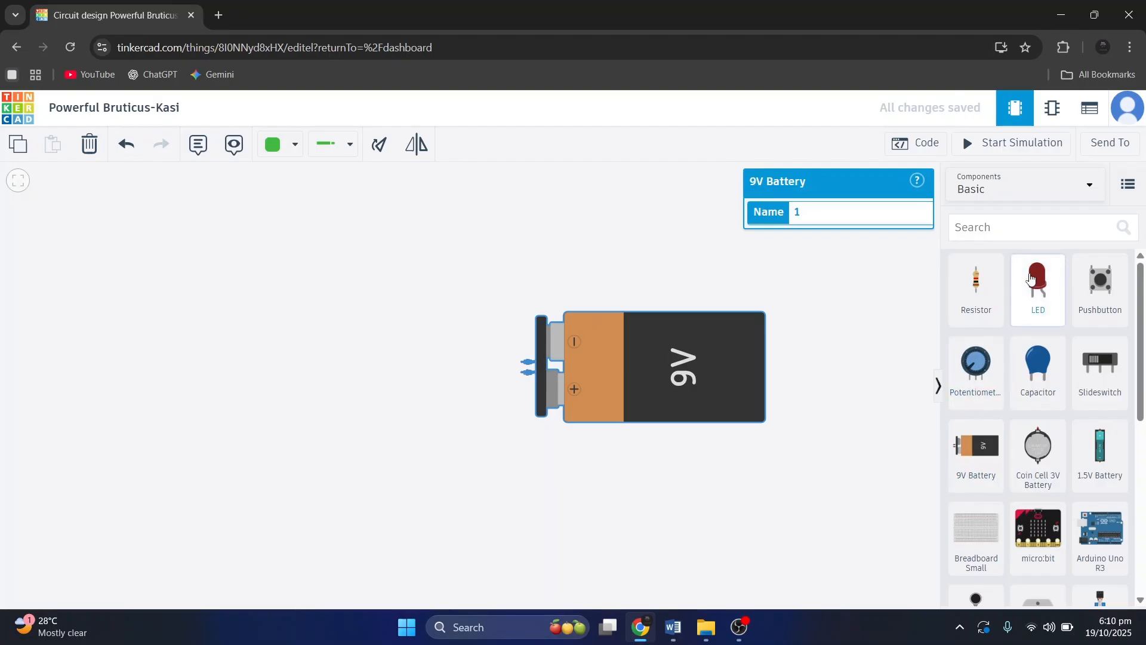
{"action": "left_click_drag", "start_coordinate": [1030, 278], "coordinate": [524, 288]}
{"action": "left_click_drag", "start_coordinate": [604, 272], "coordinate": [471, 252]}
{"action": "left_click_drag", "start_coordinate": [977, 280], "coordinate": [526, 267]}
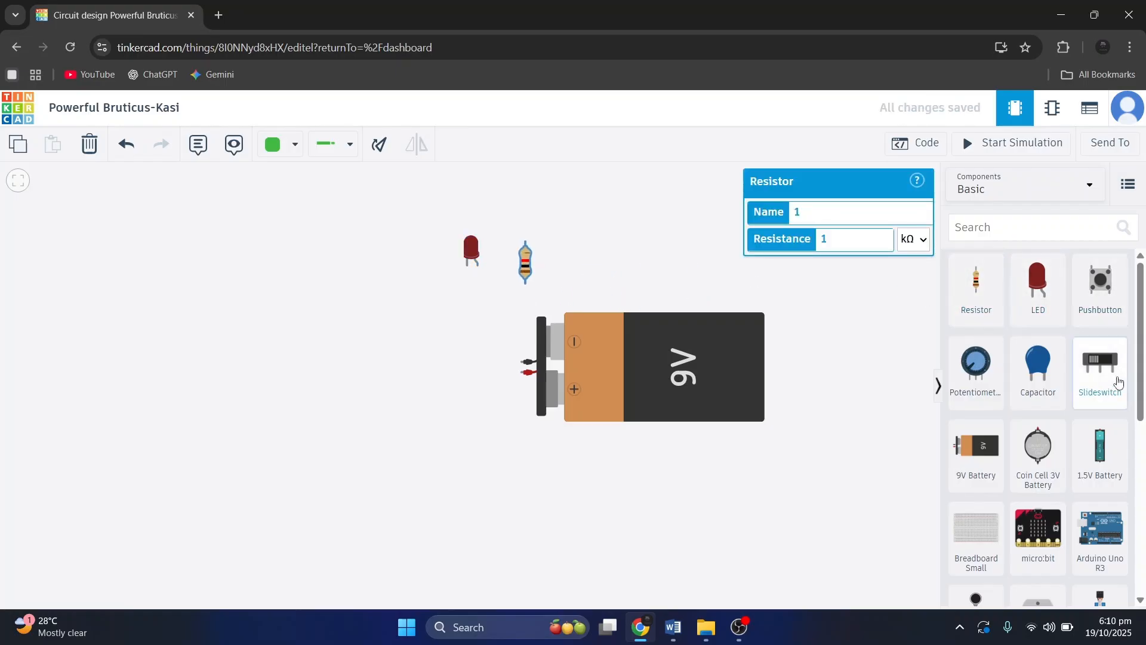
{"action": "left_click_drag", "start_coordinate": [1102, 372], "coordinate": [643, 283]}
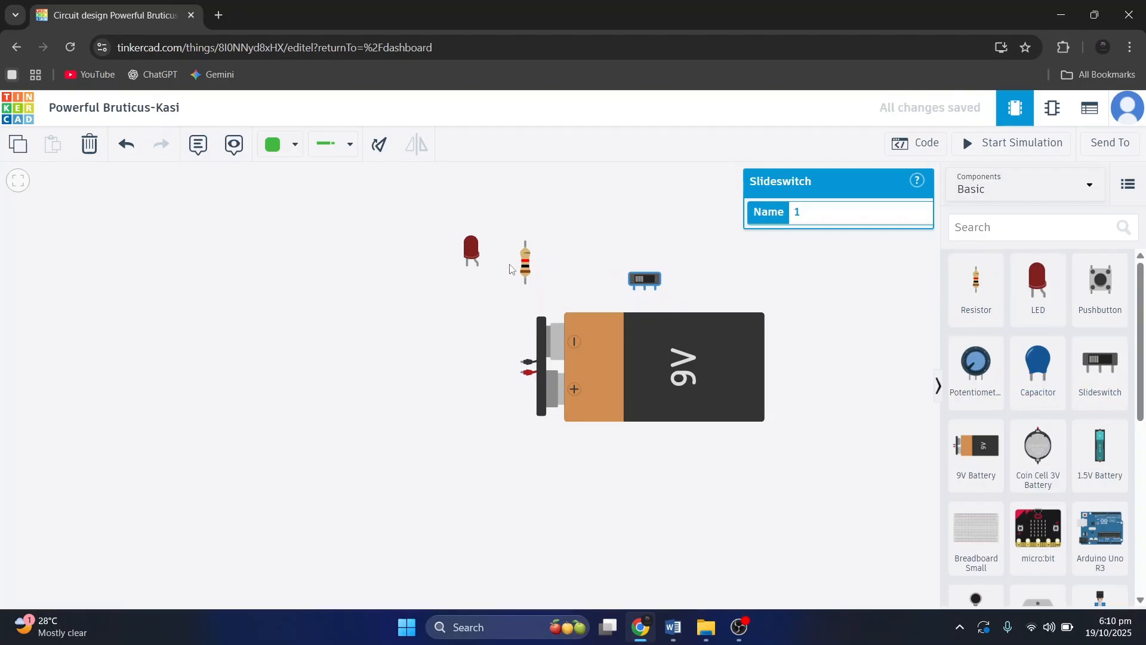
Move the resistor directly beneath the LED's right leg and the slideswitch beside the resistor.
{"action": "left_click_drag", "start_coordinate": [529, 270], "coordinate": [479, 292]}
{"action": "left_click", "coordinate": [459, 343]}
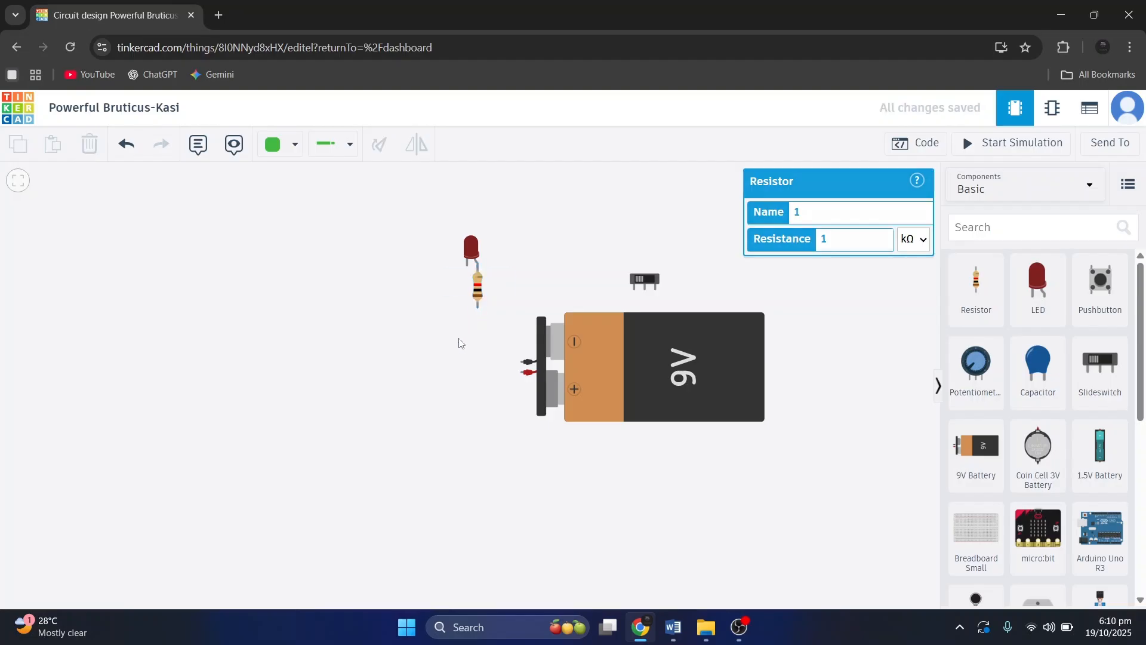
{"action": "left_click_drag", "start_coordinate": [643, 284], "coordinate": [511, 303]}
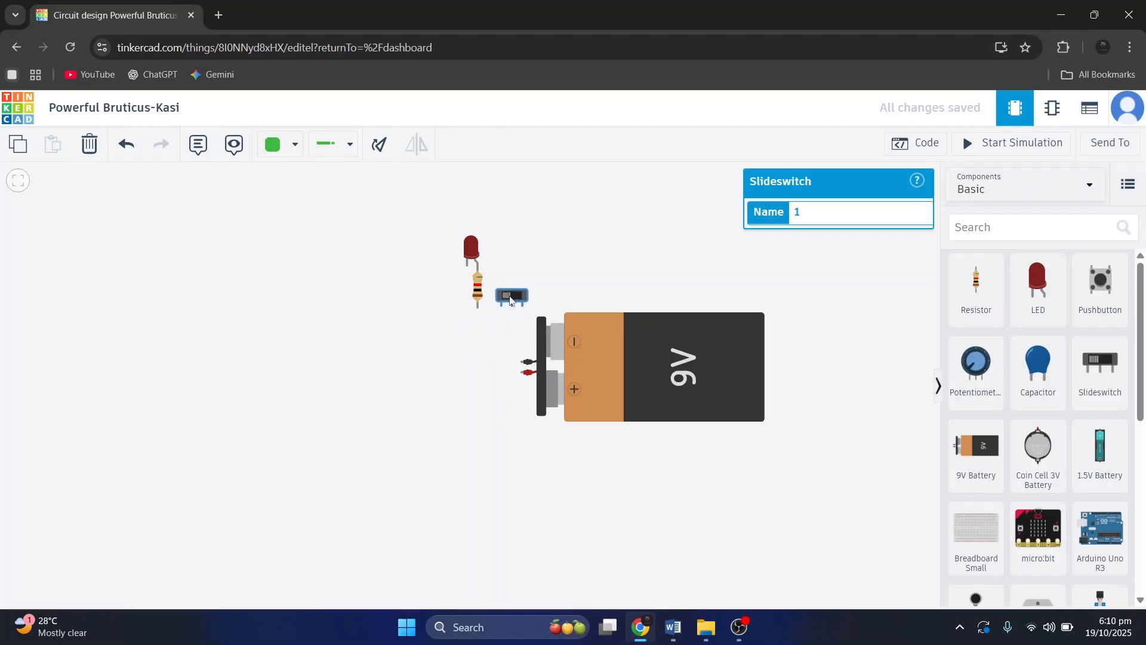
{"action": "left_click", "coordinate": [491, 325]}
Wire the battery's positive terminal to the slideswitch's right-hand pin, routing the wire below and around the battery.
{"action": "left_click", "coordinate": [523, 376]}
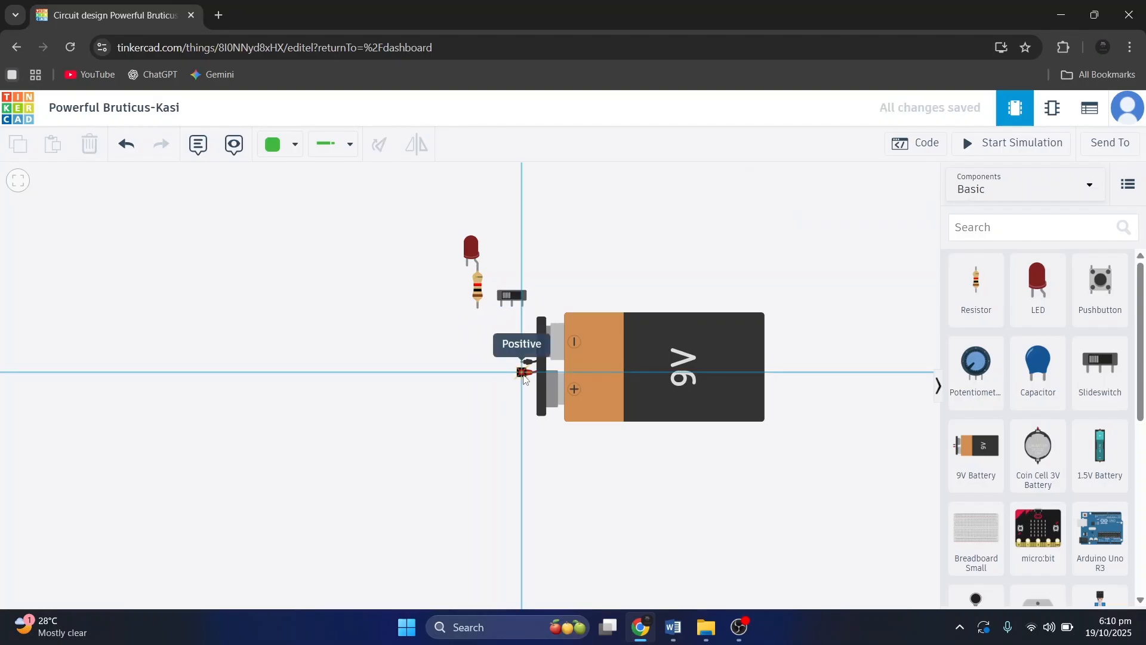
{"action": "left_click", "coordinate": [524, 430]}
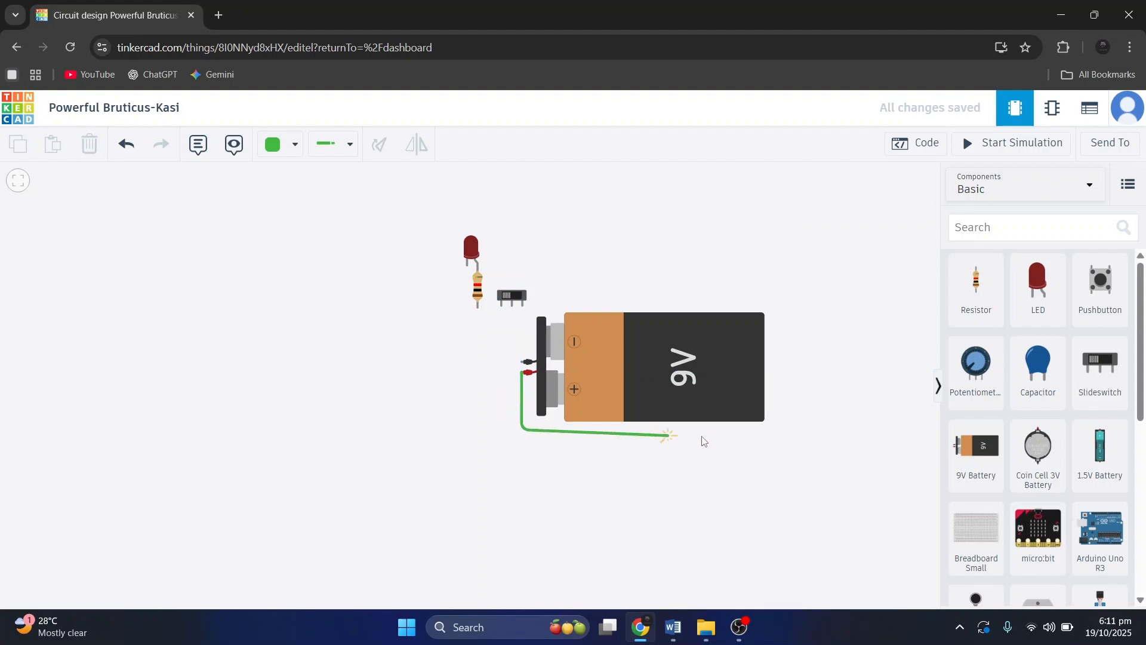
{"action": "left_click", "coordinate": [774, 429]}
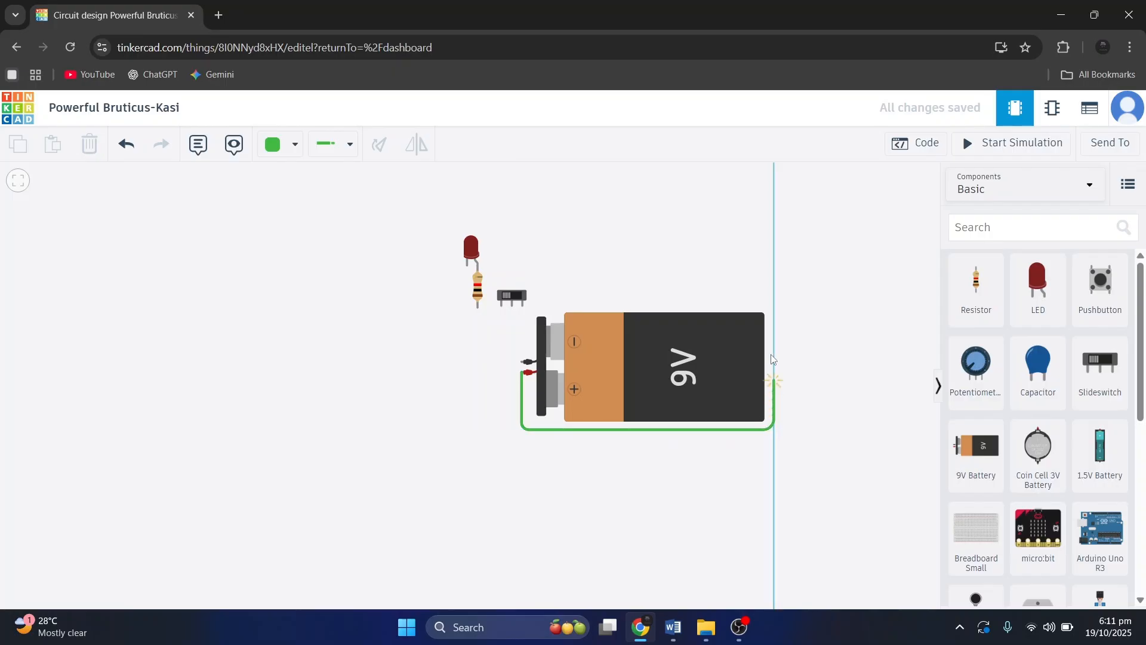
{"action": "left_click", "coordinate": [774, 306]}
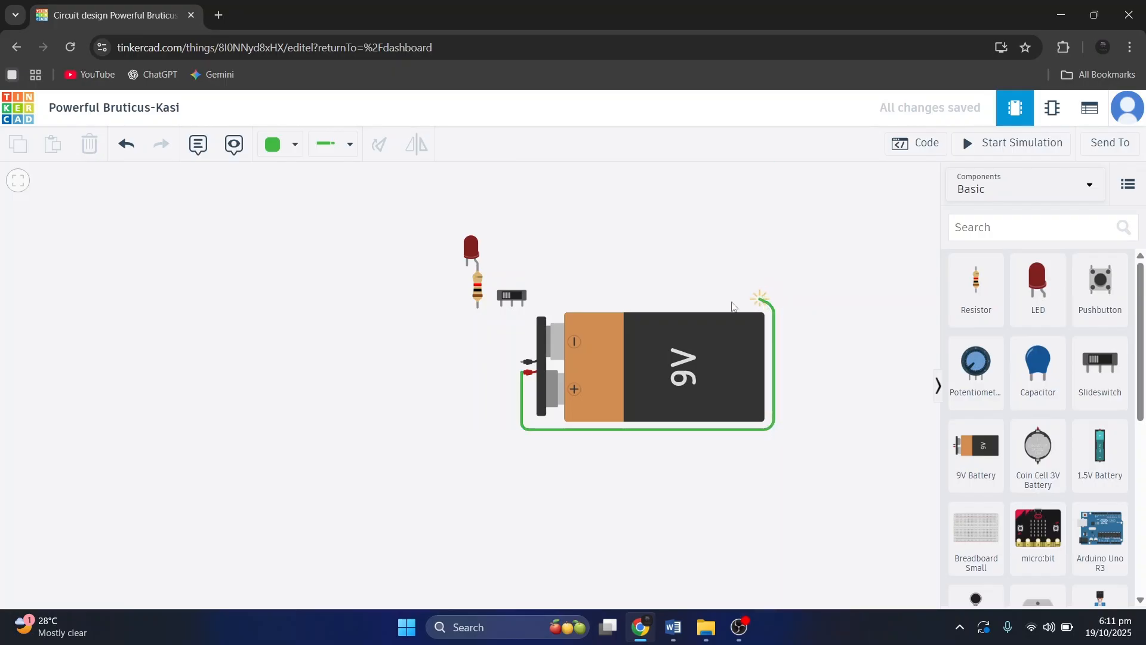
{"action": "left_click", "coordinate": [524, 306]}
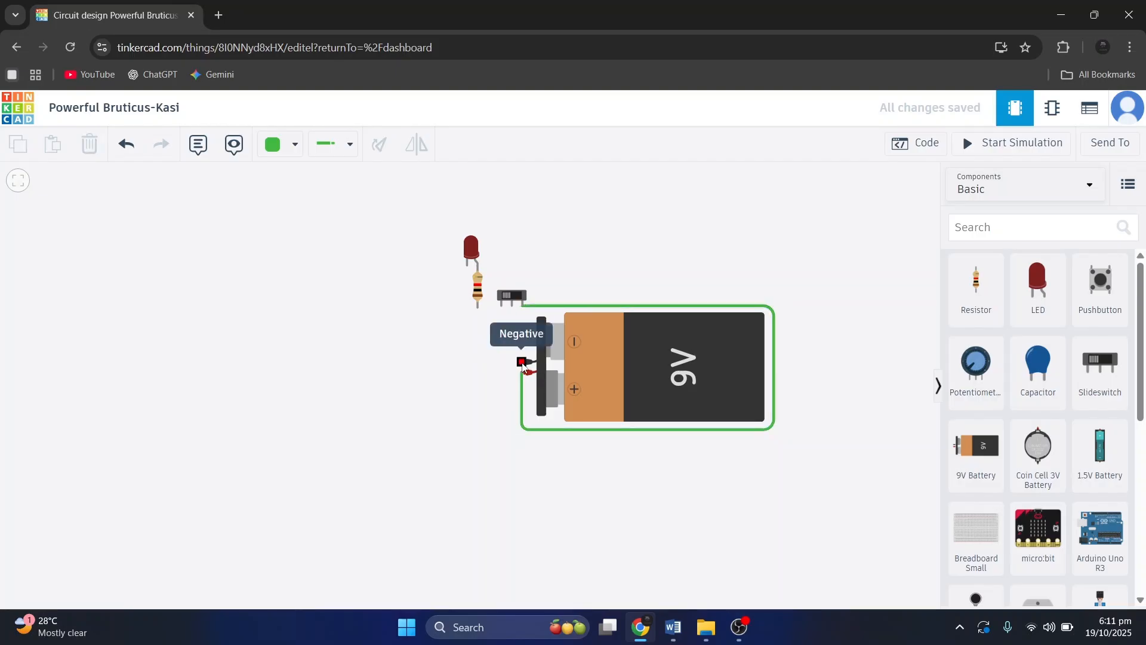
Wire the slideswitch's middle pin to its Terminal 1, and join that pin to the resistor's Terminal 1.
{"action": "left_click", "coordinate": [512, 308]}
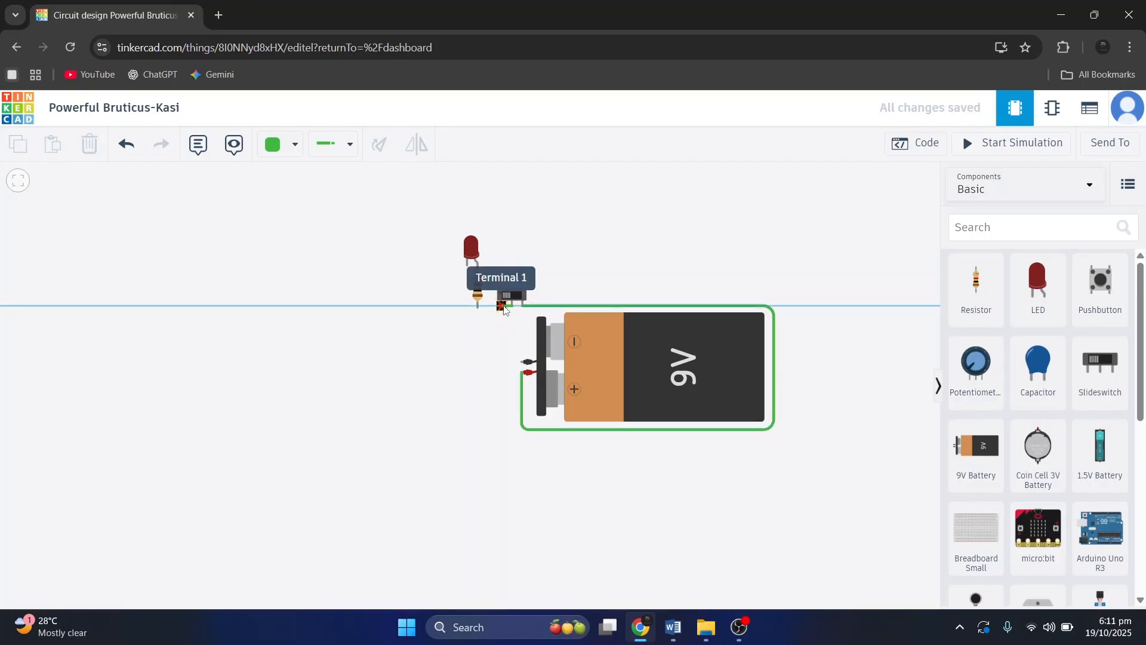
{"action": "left_click", "coordinate": [504, 307]}
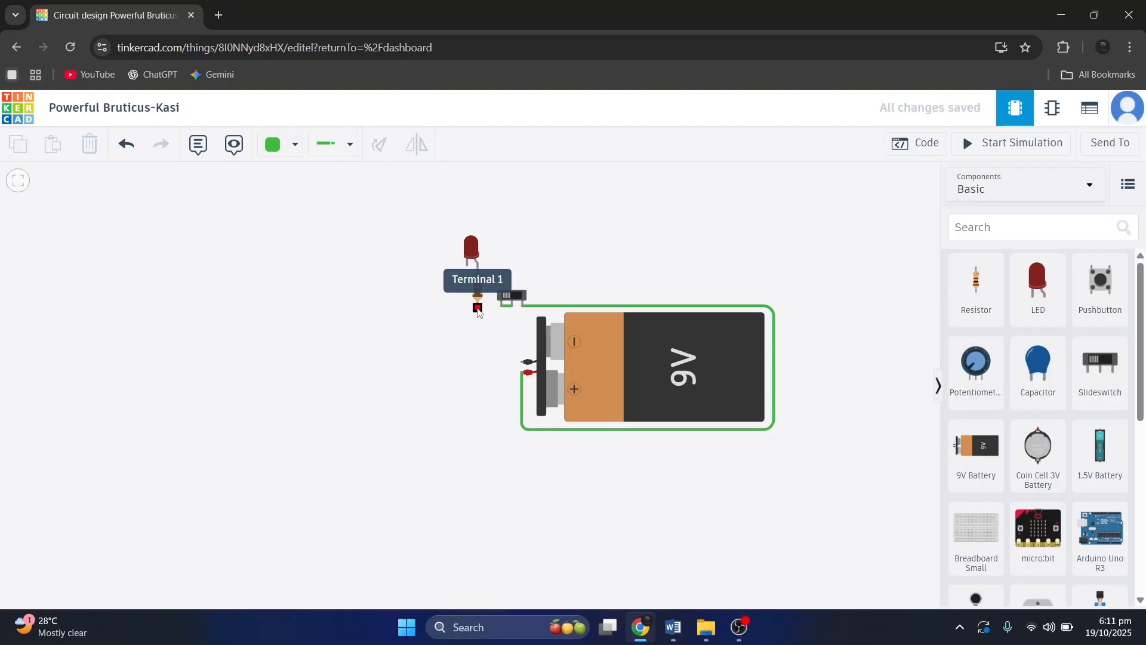
{"action": "left_click", "coordinate": [478, 307]}
{"action": "left_click", "coordinate": [502, 306]}
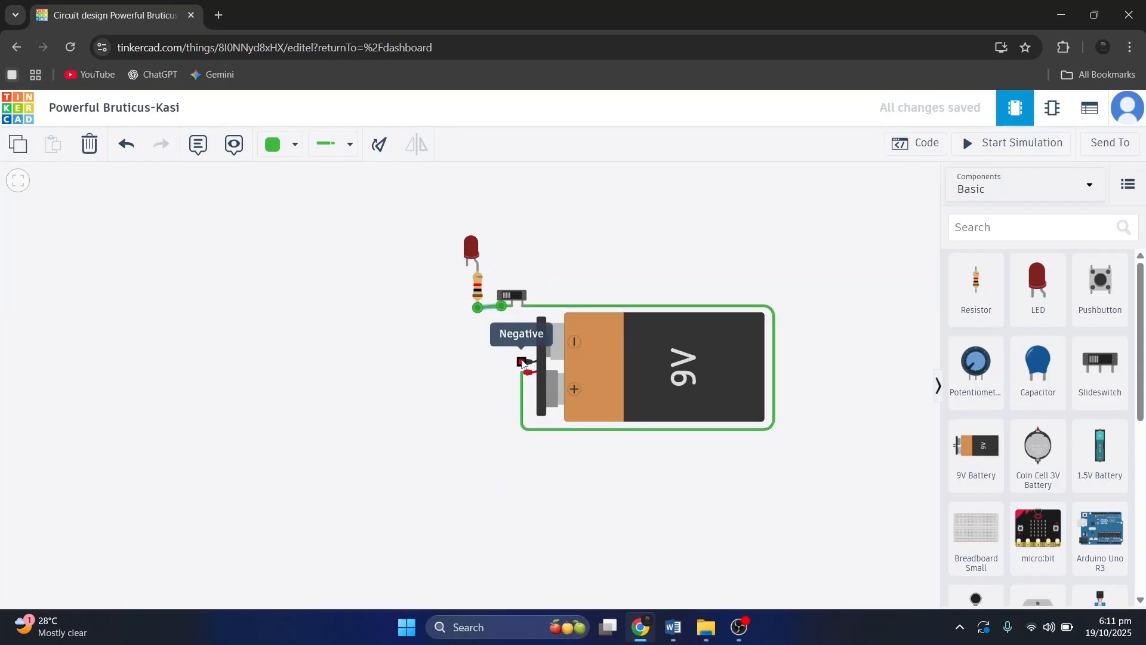
Wire the battery's negative terminal to the LED's cathode, routing the wire around the left of the resistor.
{"action": "left_click", "coordinate": [522, 362]}
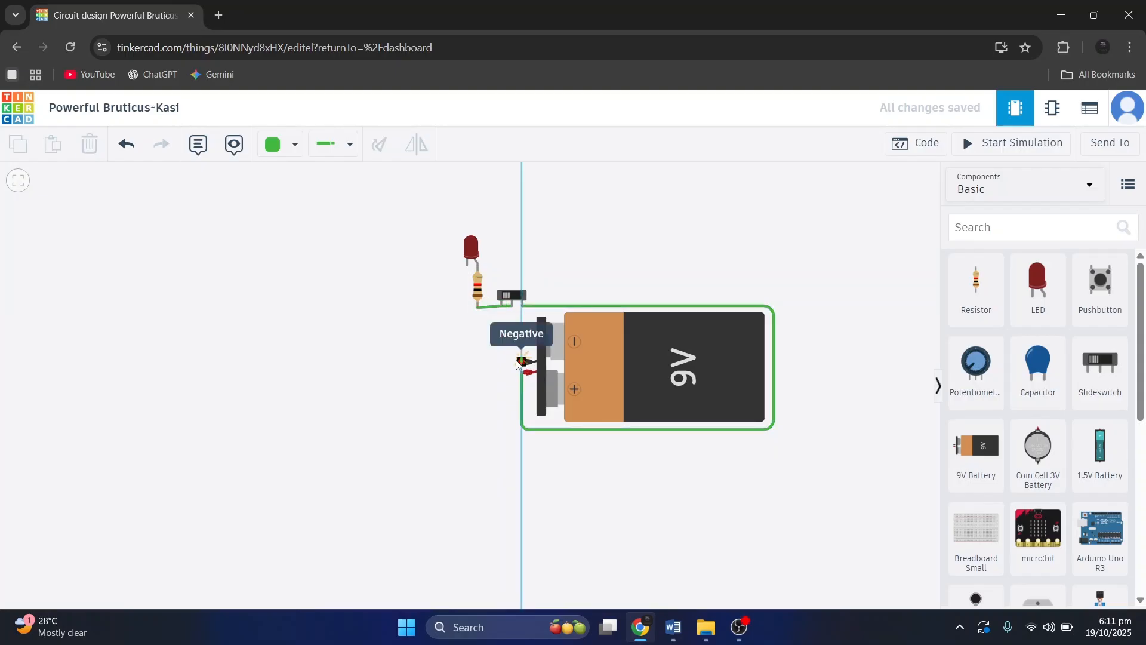
{"action": "left_click", "coordinate": [458, 362]}
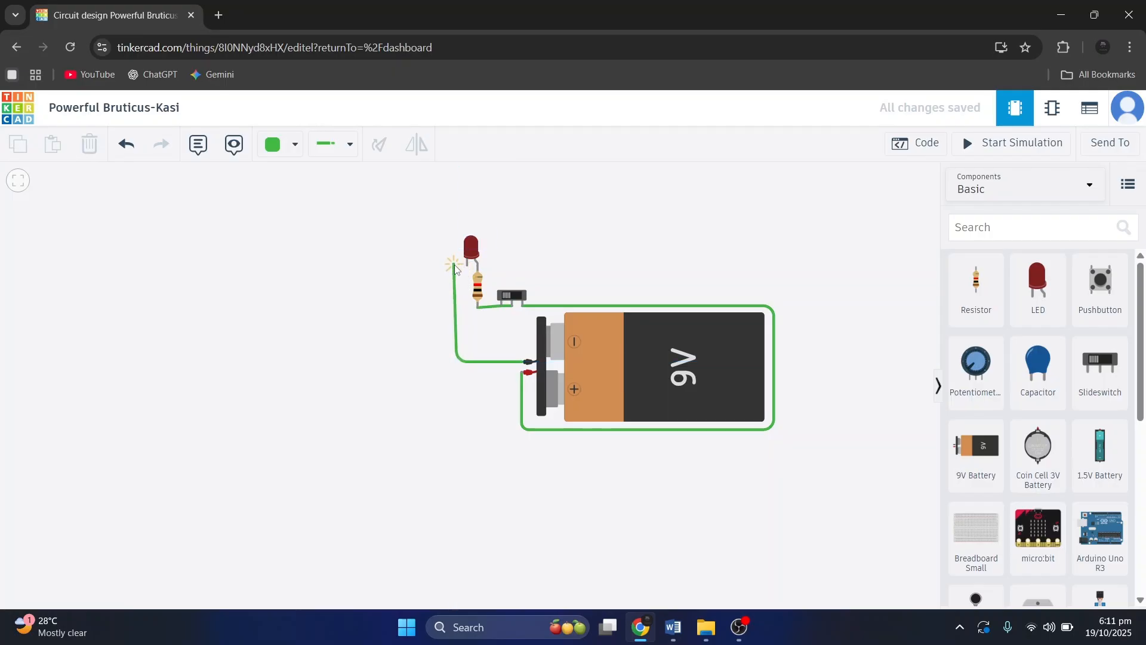
{"action": "left_click", "coordinate": [457, 263]}
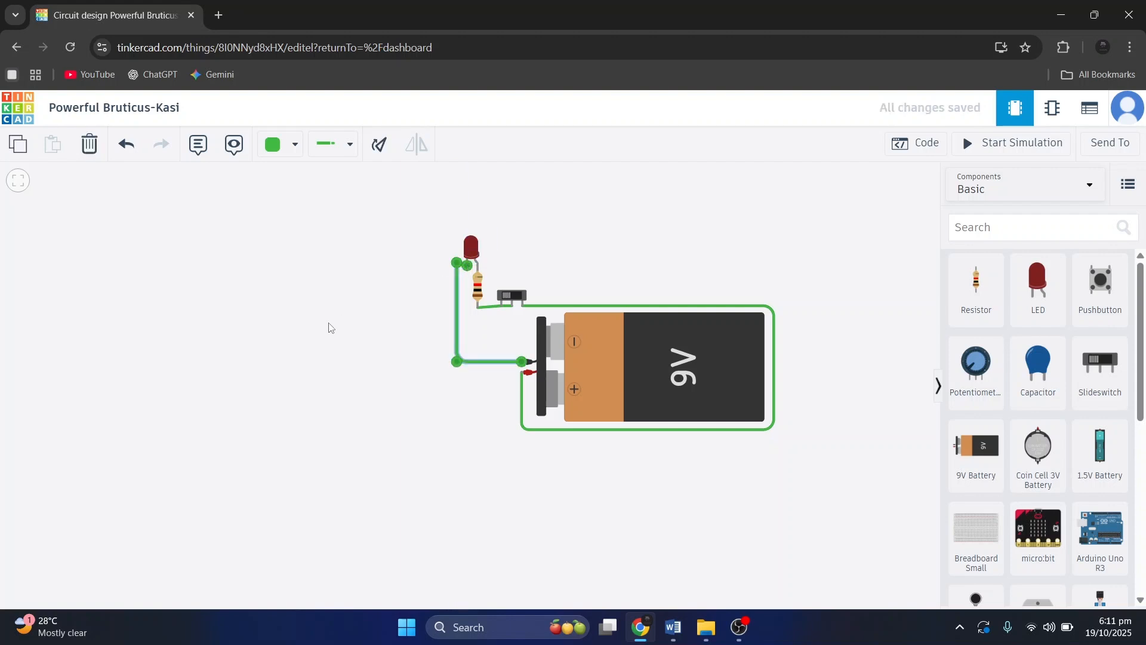
{"action": "left_click", "coordinate": [696, 248]}
Set the resistor's resistance to 350 Ω.
{"action": "left_click", "coordinate": [477, 285]}
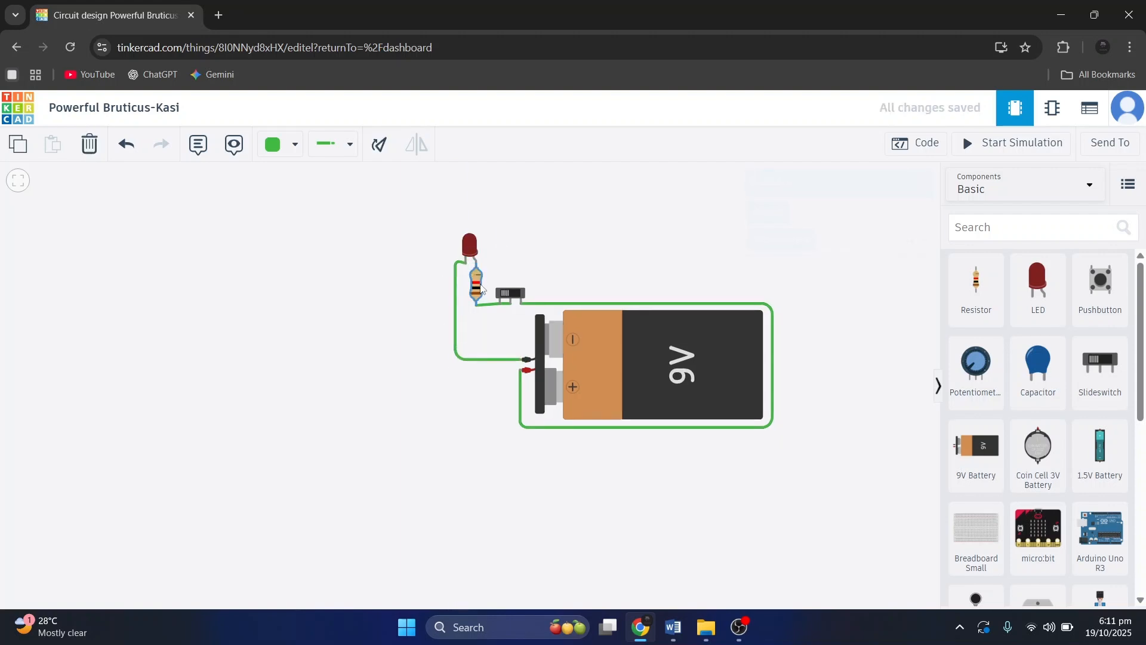
{"action": "left_click", "coordinate": [912, 239]}
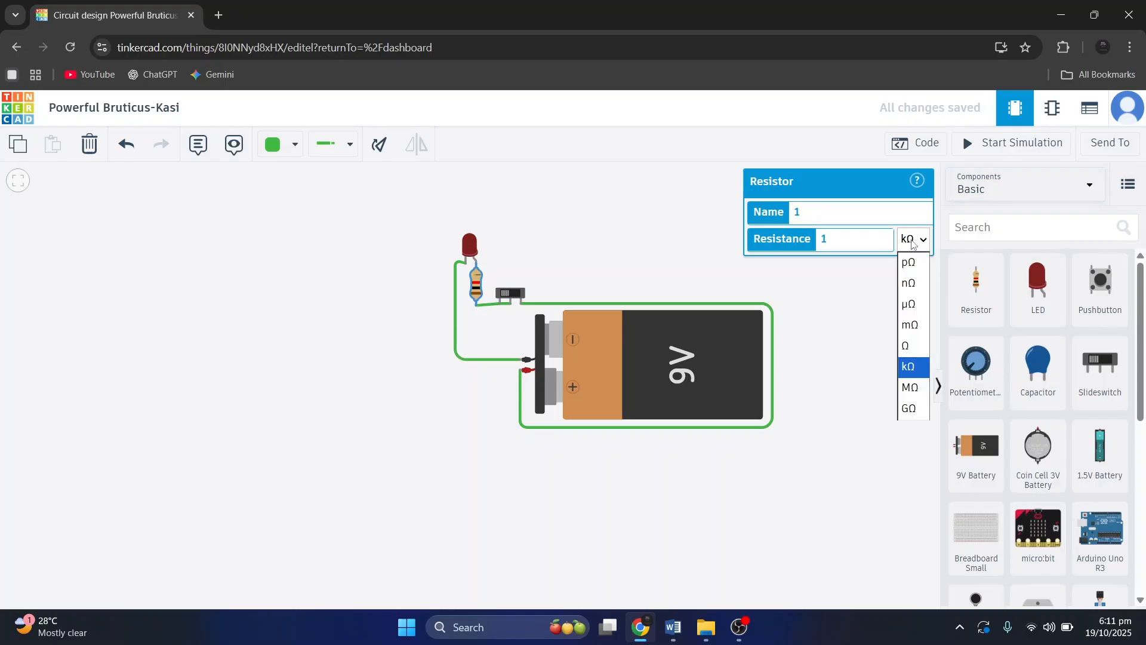
{"action": "left_click", "coordinate": [908, 347]}
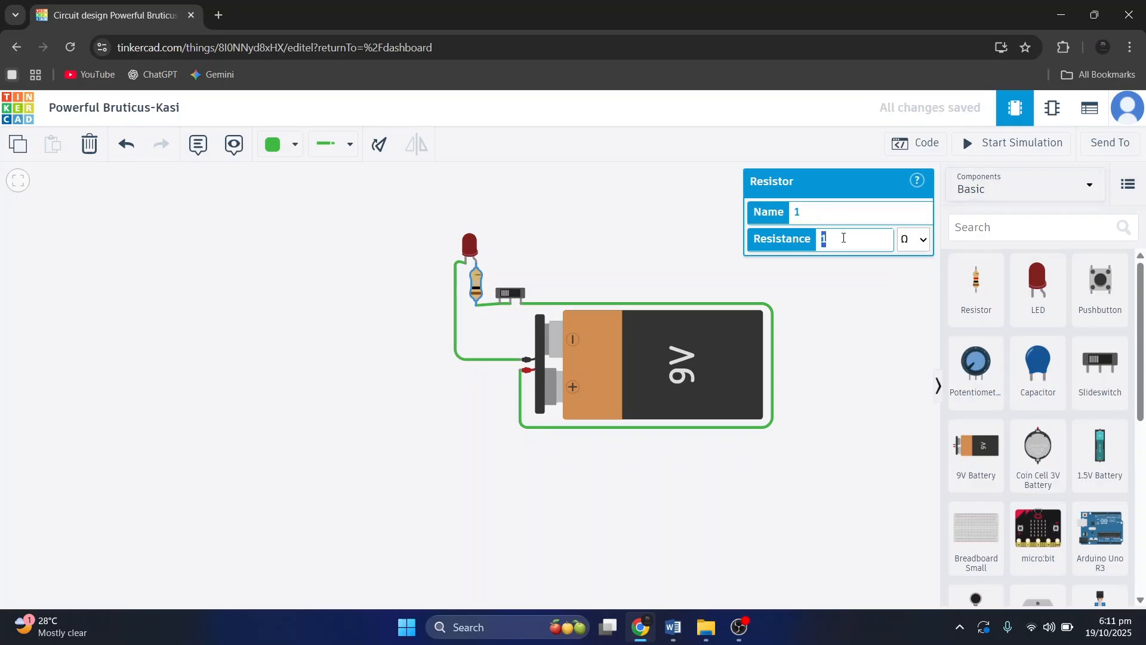
{"action": "type", "text": "350"}
{"action": "left_click", "coordinate": [858, 325]}
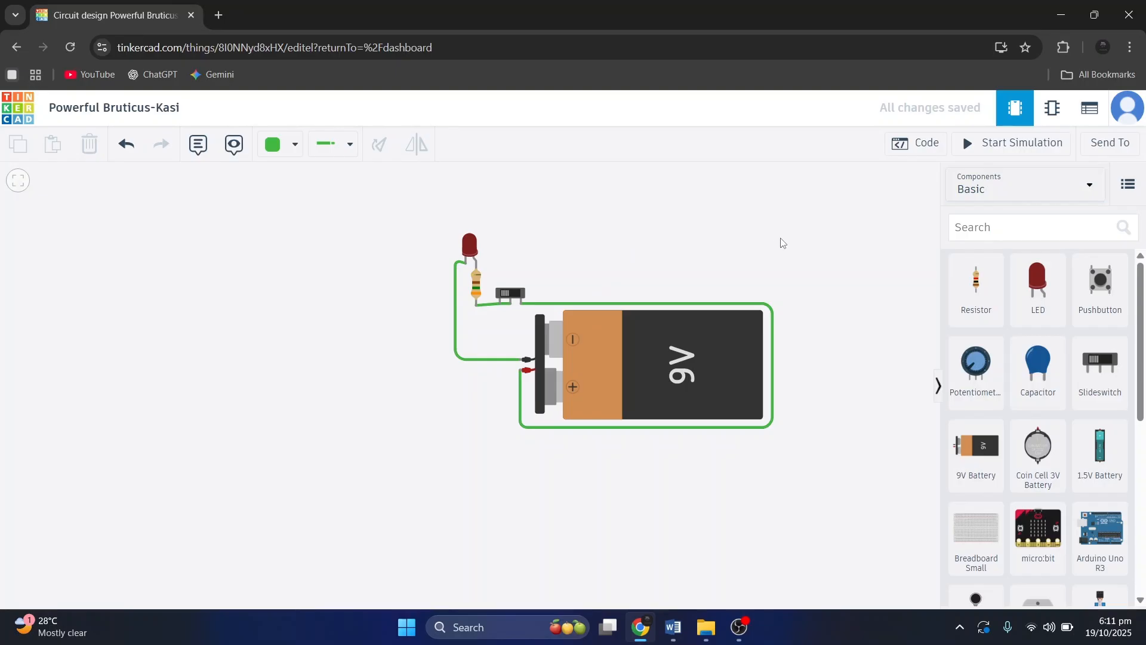
Run the simulation, flip the slideswitch to test the LED, and stop the simulation.
{"action": "left_click", "coordinate": [980, 143]}
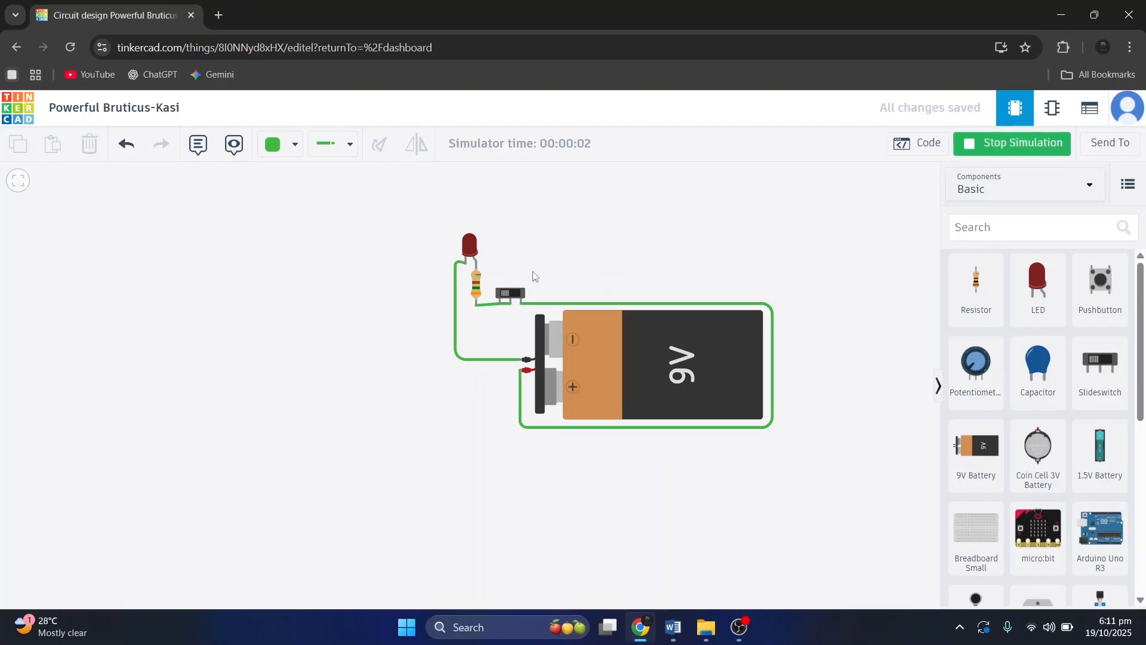
{"action": "left_click", "coordinate": [506, 297]}
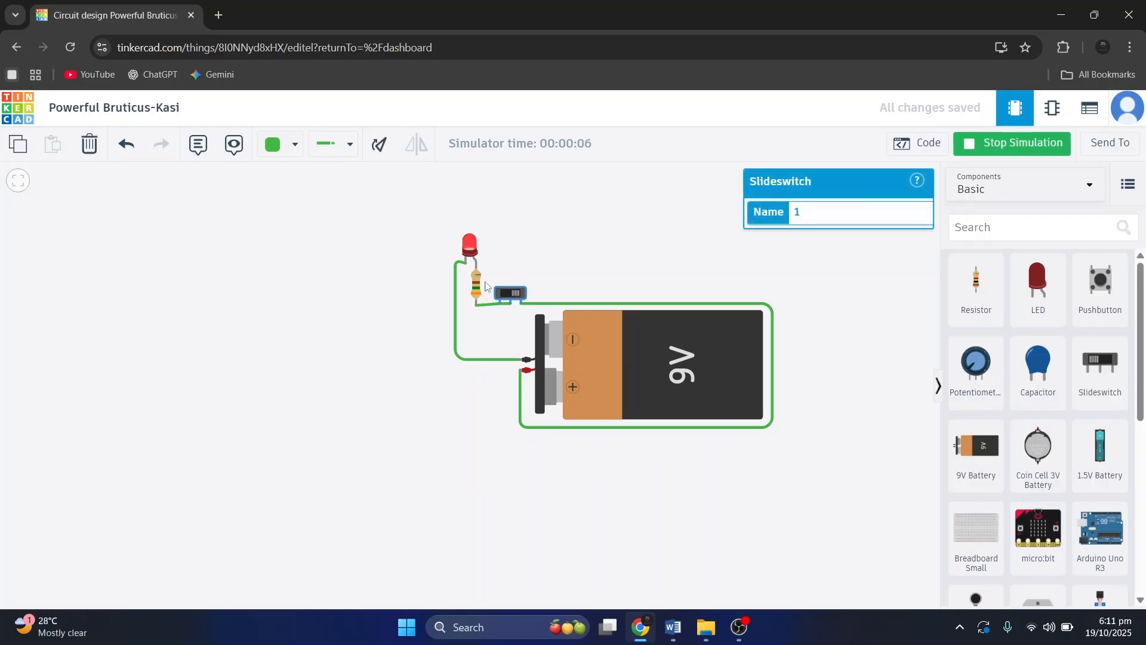
{"action": "left_click", "coordinate": [516, 232]}
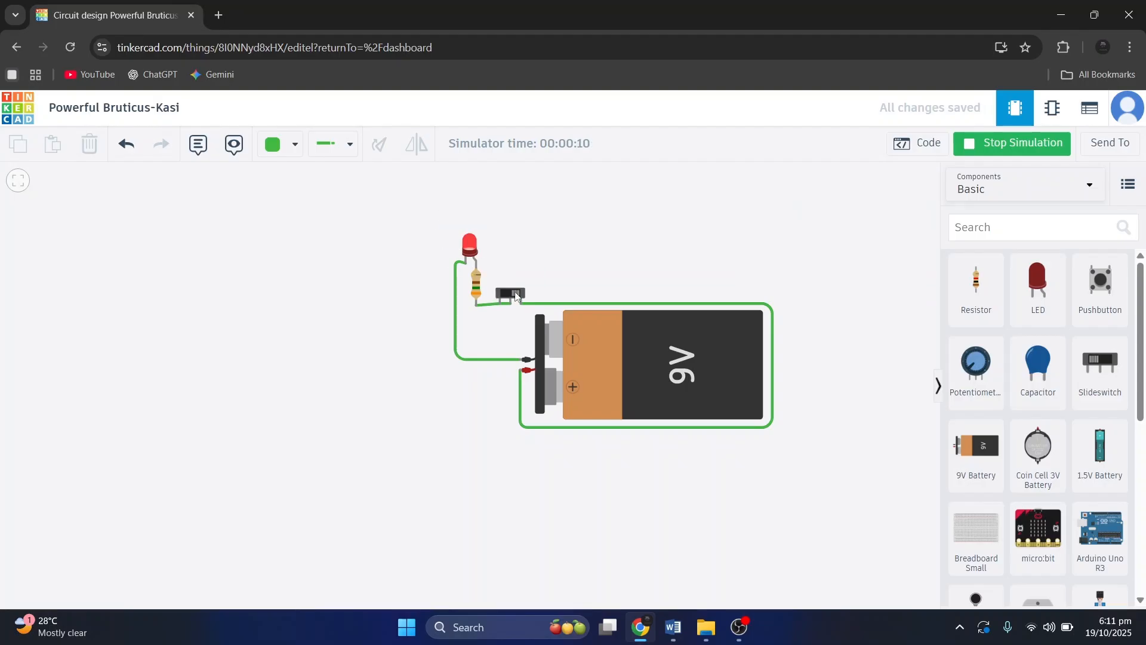
{"action": "left_click", "coordinate": [980, 146]}
Place a Multimeter above the circuit, to the right of the LED.
{"action": "scroll", "coordinate": [991, 385], "scroll_direction": "down", "scroll_amount": 5}
{"action": "scroll", "coordinate": [990, 382], "scroll_direction": "down", "scroll_amount": 2}
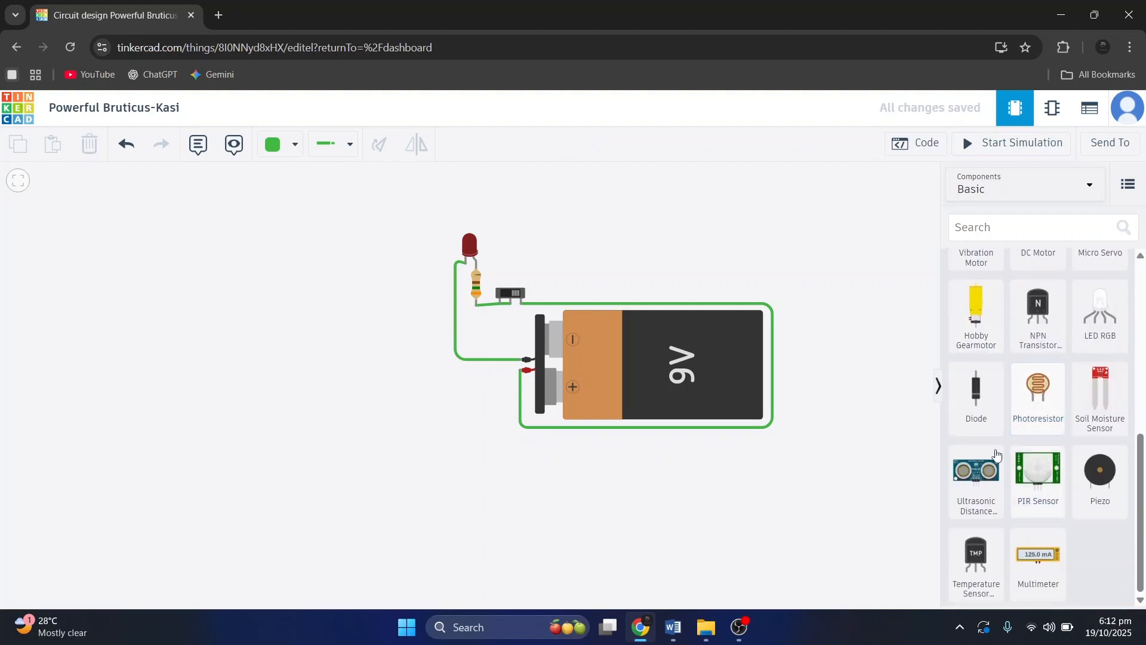
{"action": "left_click_drag", "start_coordinate": [1038, 558], "coordinate": [578, 240]}
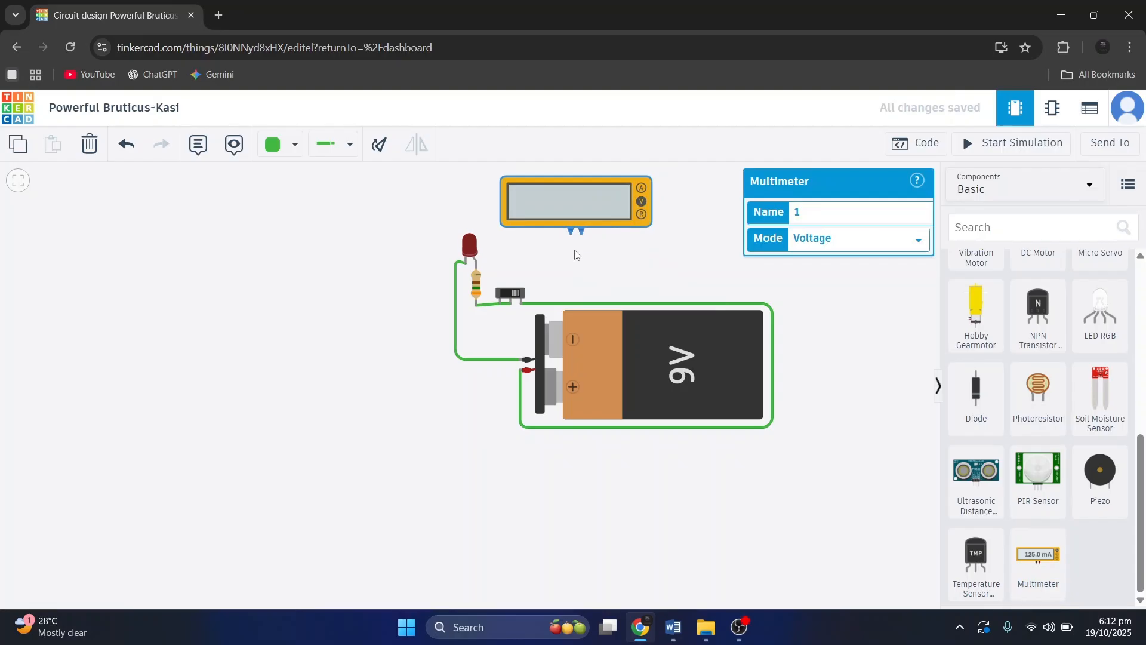
{"action": "left_click", "coordinate": [532, 265]}
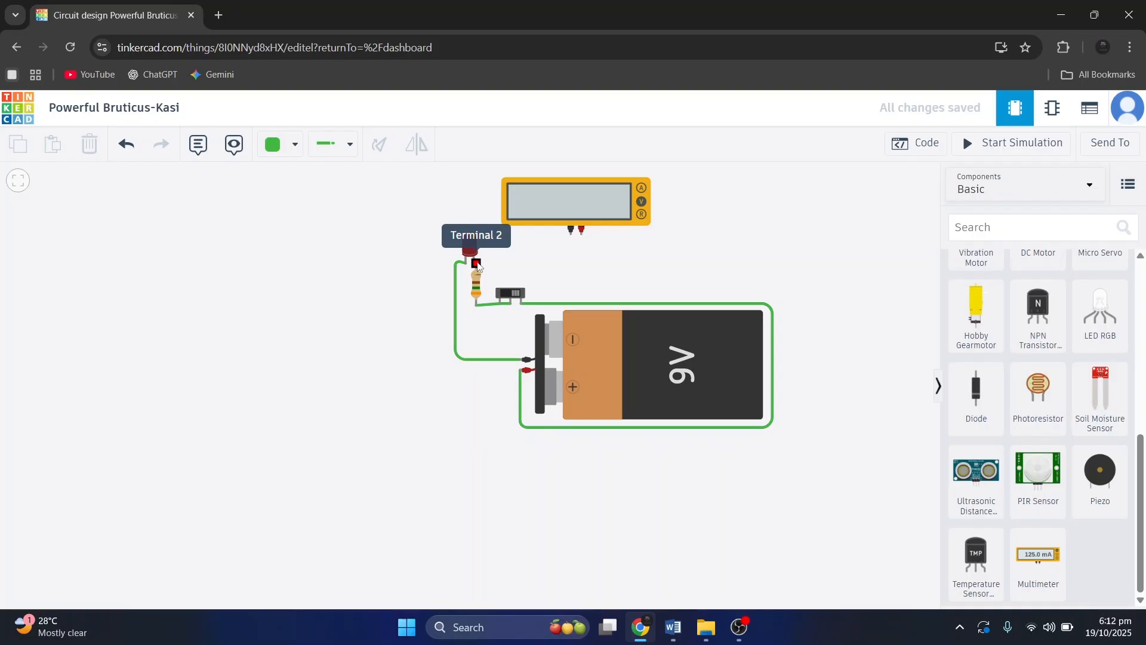
Wire the resistor's Terminal 2 to the multimeter's black probe with a corner below the meter.
{"action": "left_click", "coordinate": [478, 265]}
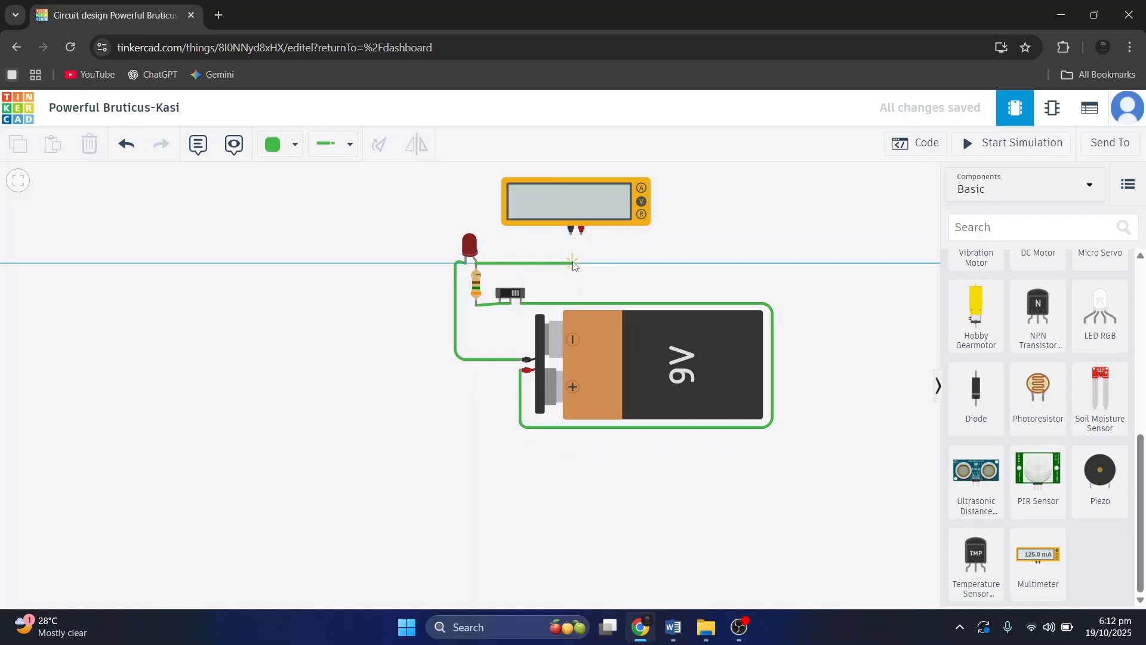
{"action": "left_click", "coordinate": [573, 264]}
{"action": "left_click", "coordinate": [571, 230]}
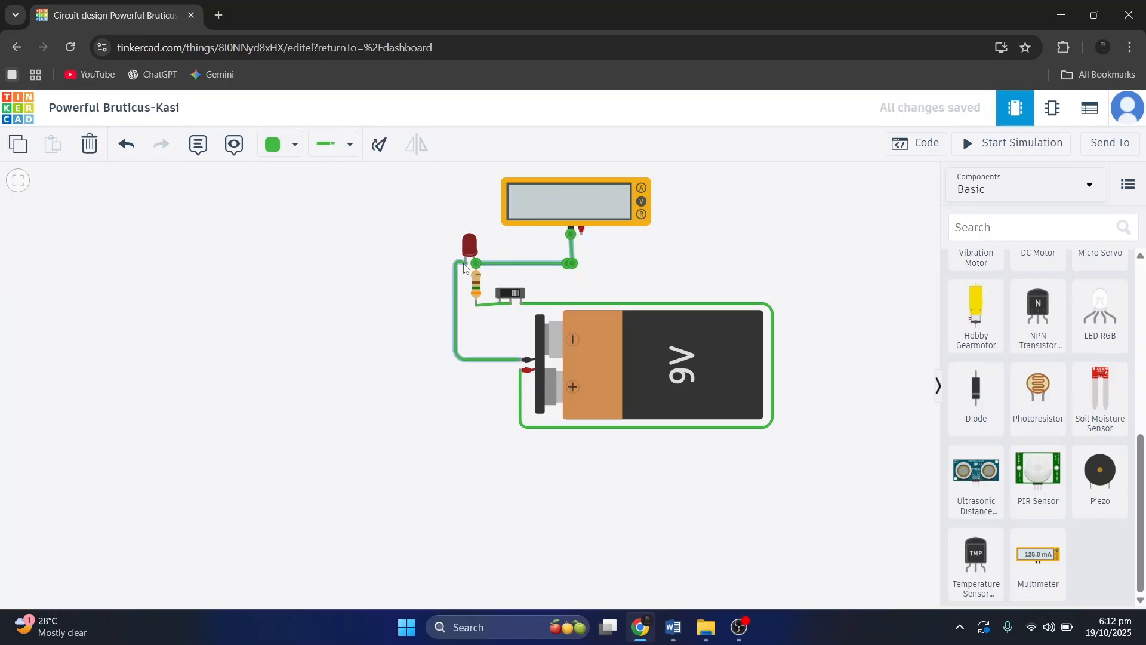
Wire the LED's Cathode to the multimeter's red probe, routing the wire around the left, top and right of the meter.
{"action": "left_click", "coordinate": [465, 266]}
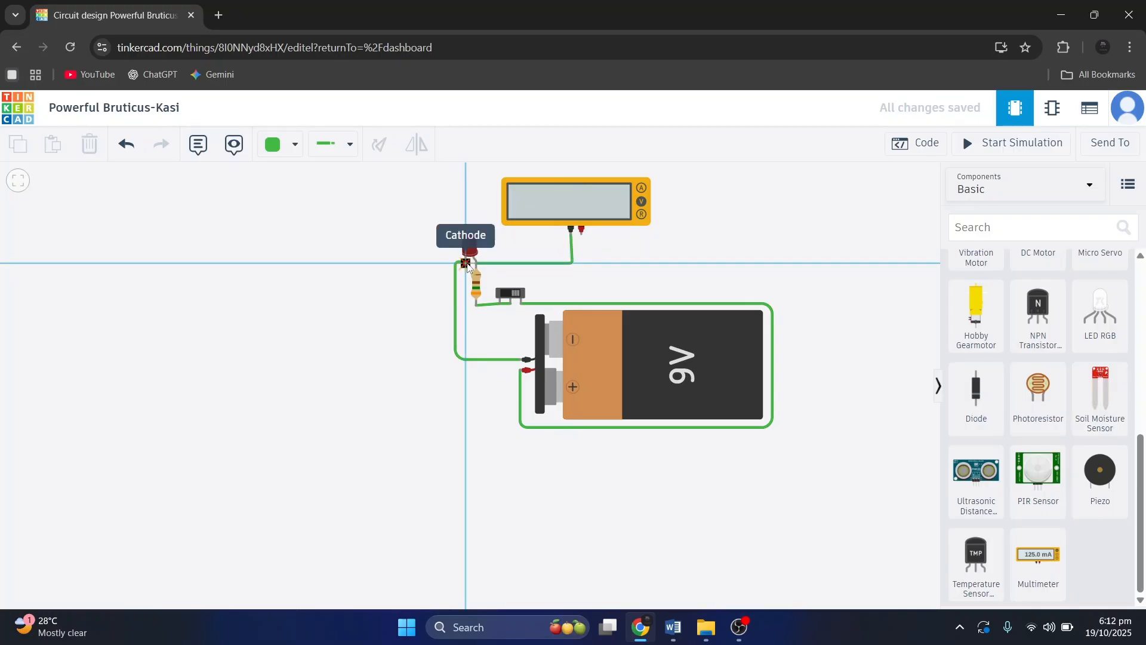
{"action": "left_click", "coordinate": [422, 264]}
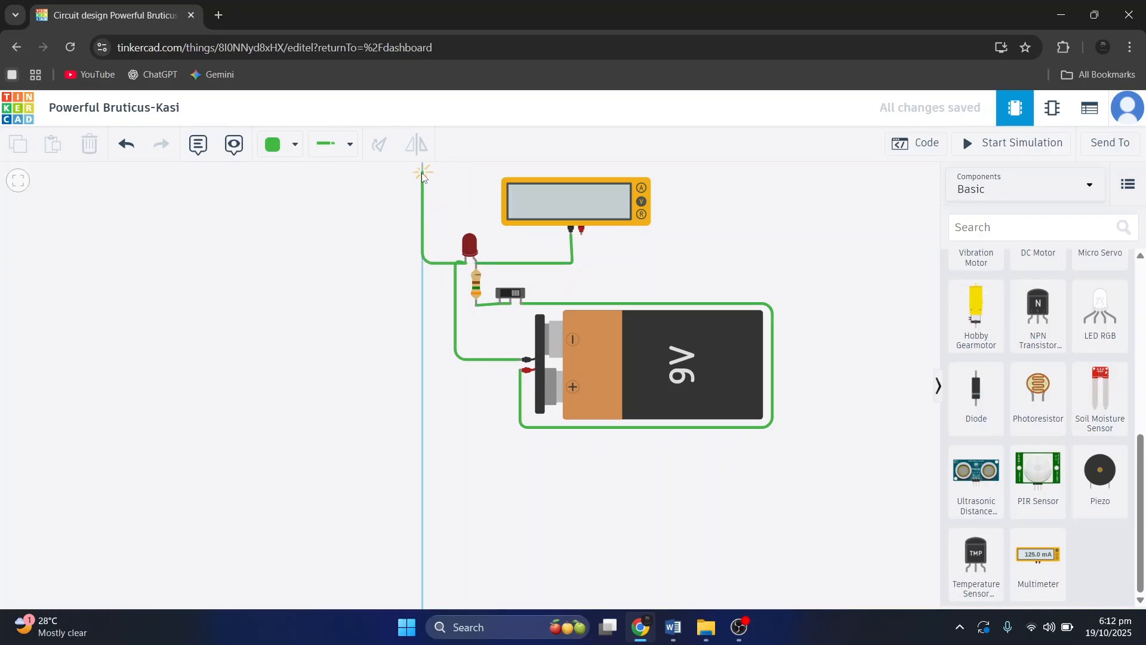
{"action": "left_click", "coordinate": [422, 173]}
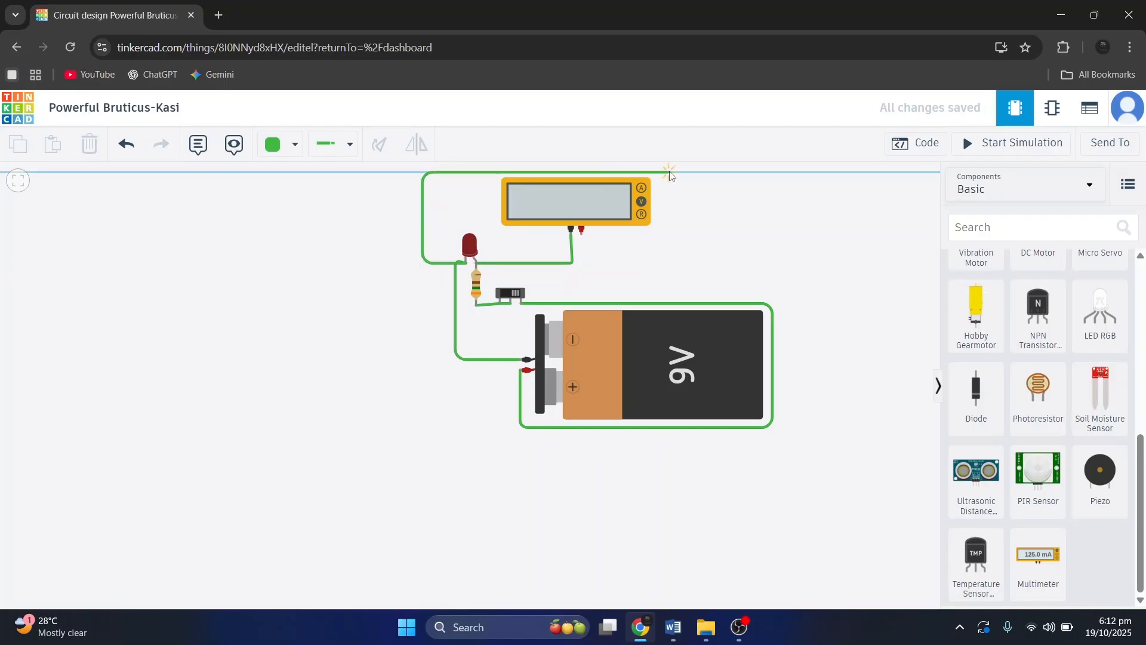
{"action": "left_click", "coordinate": [668, 173]}
{"action": "left_click", "coordinate": [669, 238]}
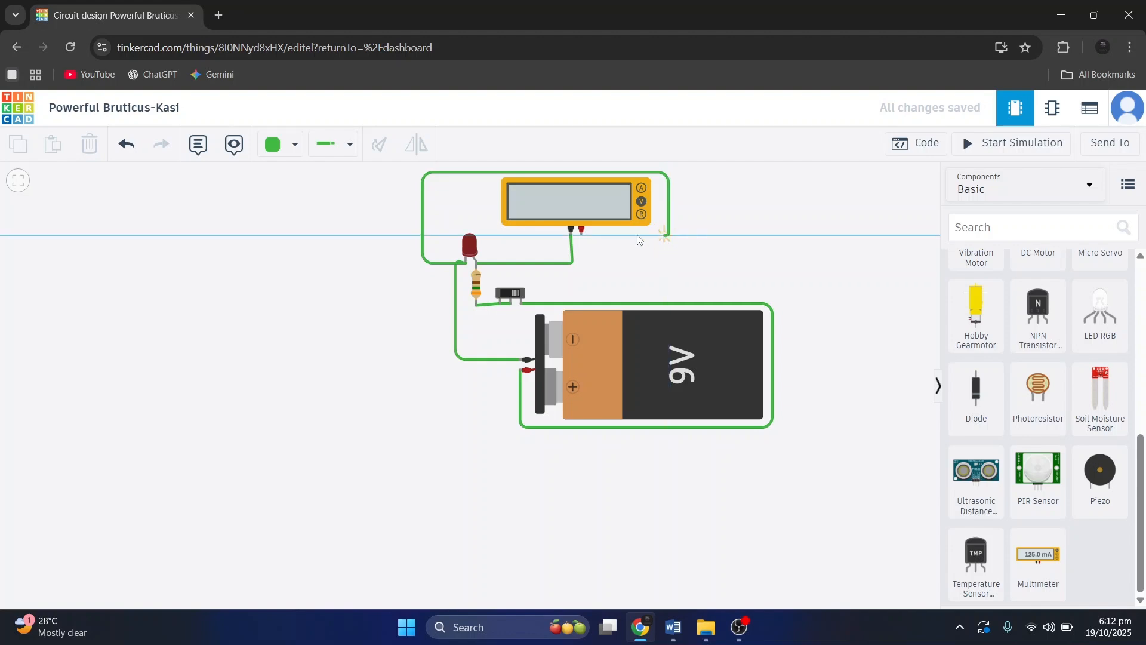
{"action": "left_click", "coordinate": [583, 234]}
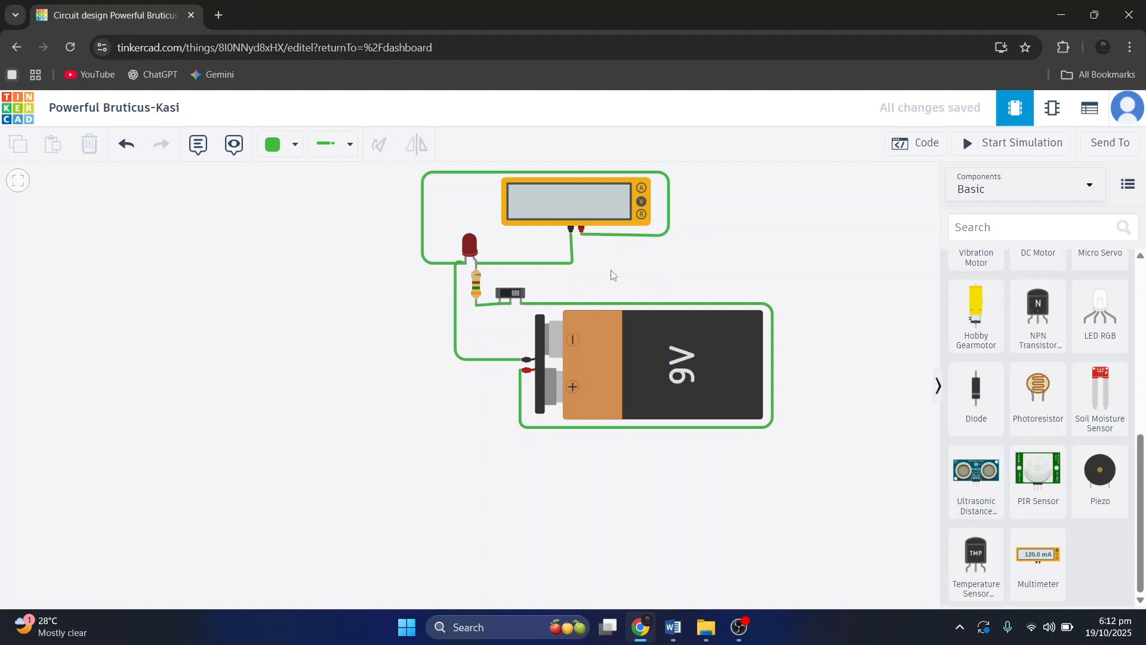
Run the simulation to read the voltage across the LED on the multimeter, and stop it.
{"action": "left_click", "coordinate": [1006, 146]}
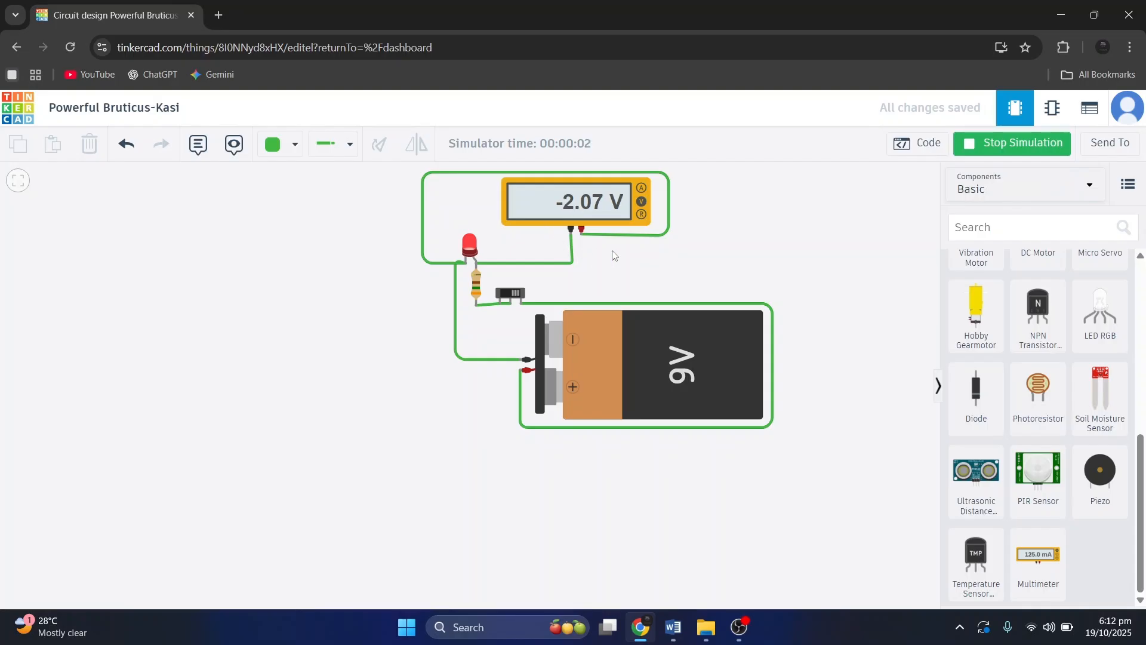
{"action": "left_click", "coordinate": [999, 153]}
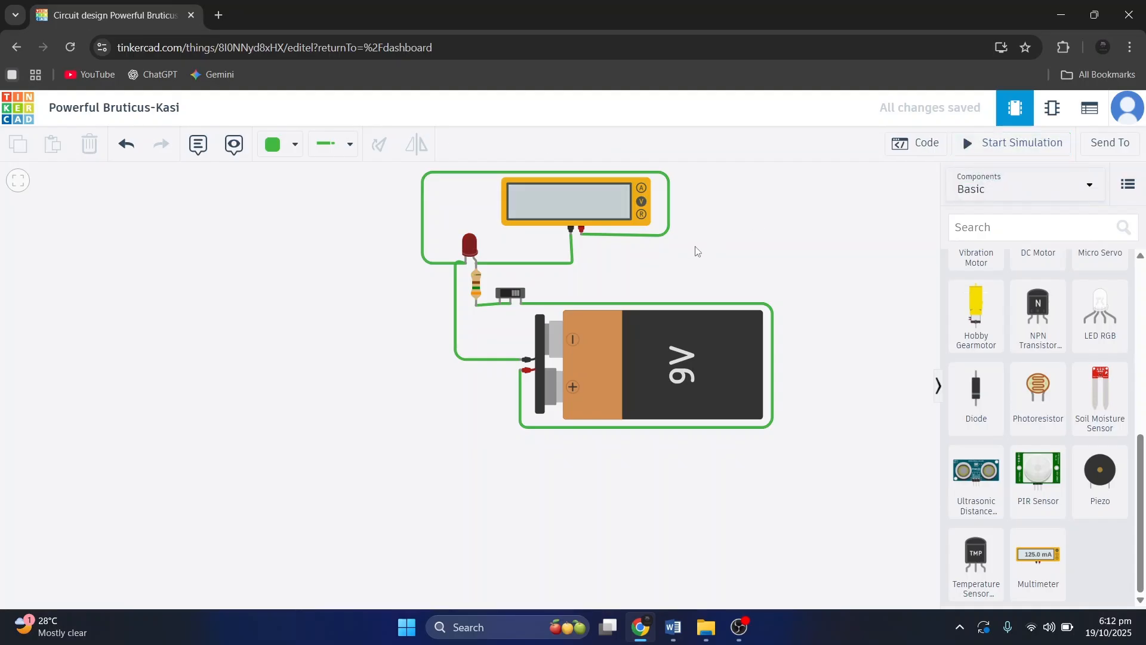
Delete both wires that connect the multimeter's probes to the LED and resistor.
{"action": "left_click", "coordinate": [615, 238]}
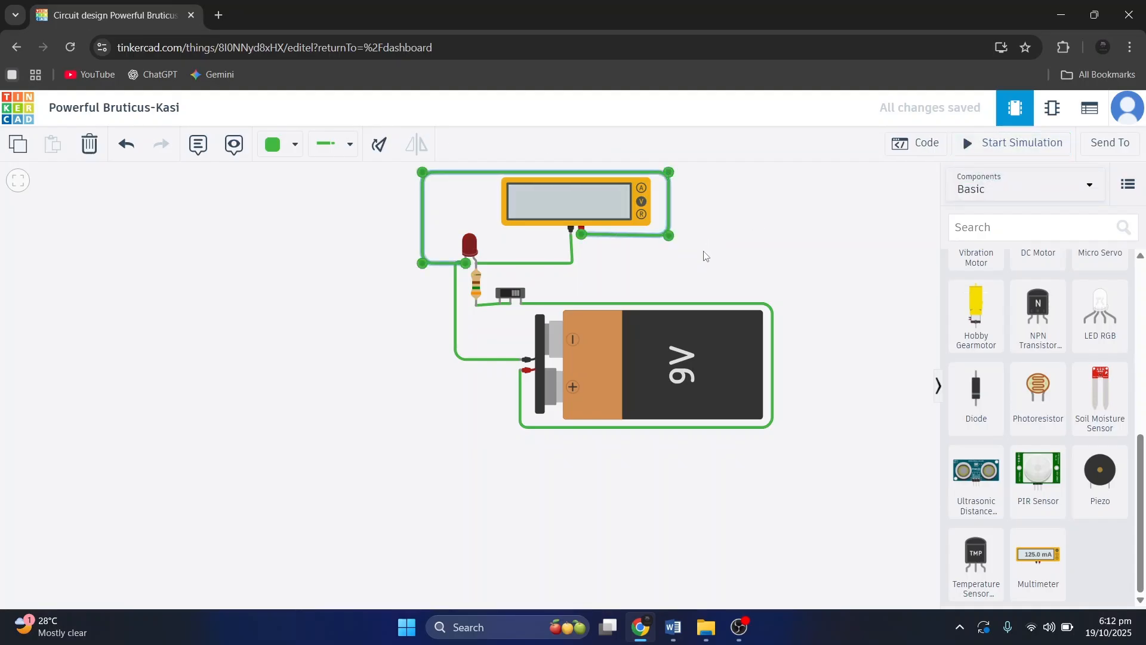
{"action": "key", "text": "Delete"}
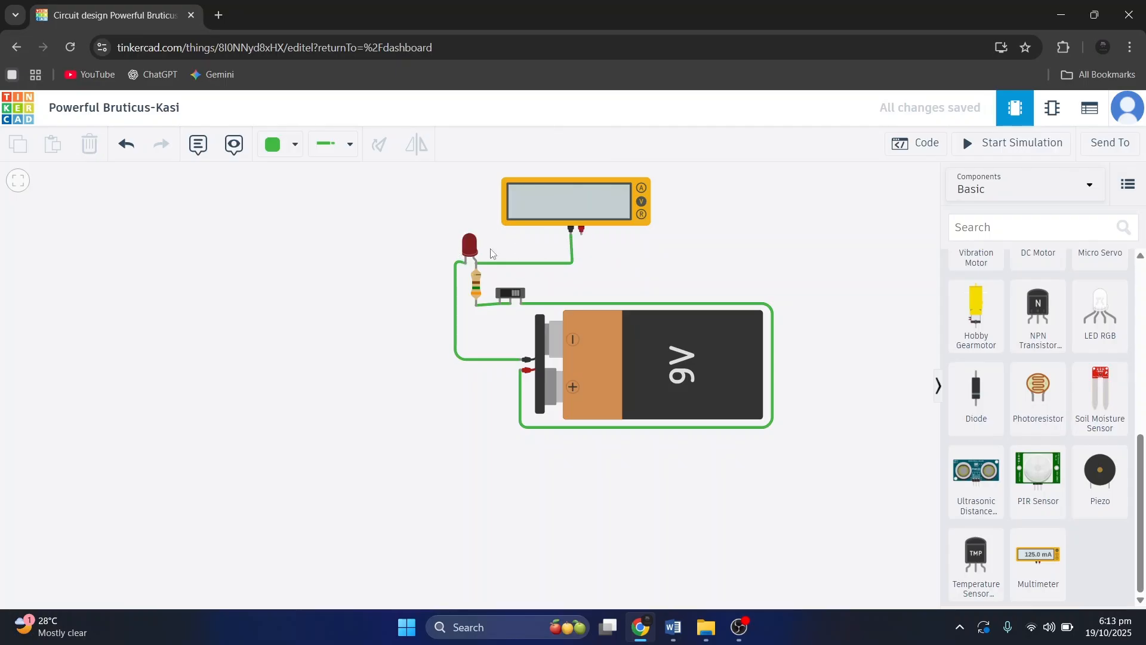
{"action": "left_click", "coordinate": [573, 253]}
{"action": "key", "text": "Delete"}
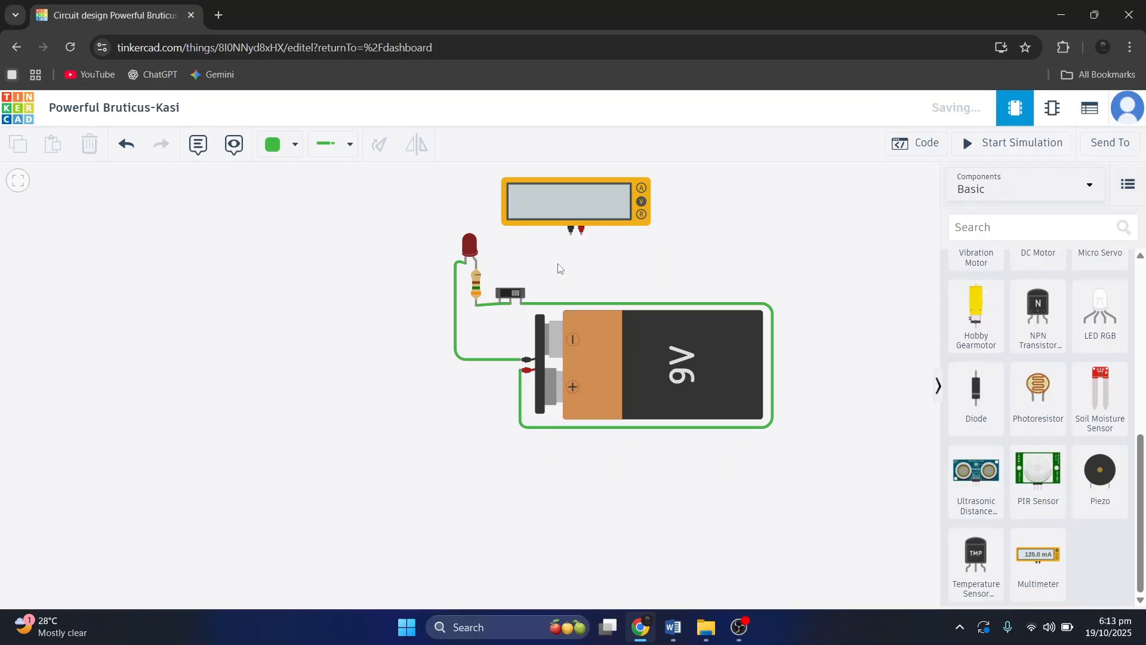
Wire the junction of the LED and resistor to the multimeter's Positive probe with a corner below the meter.
{"action": "left_click", "coordinate": [476, 264]}
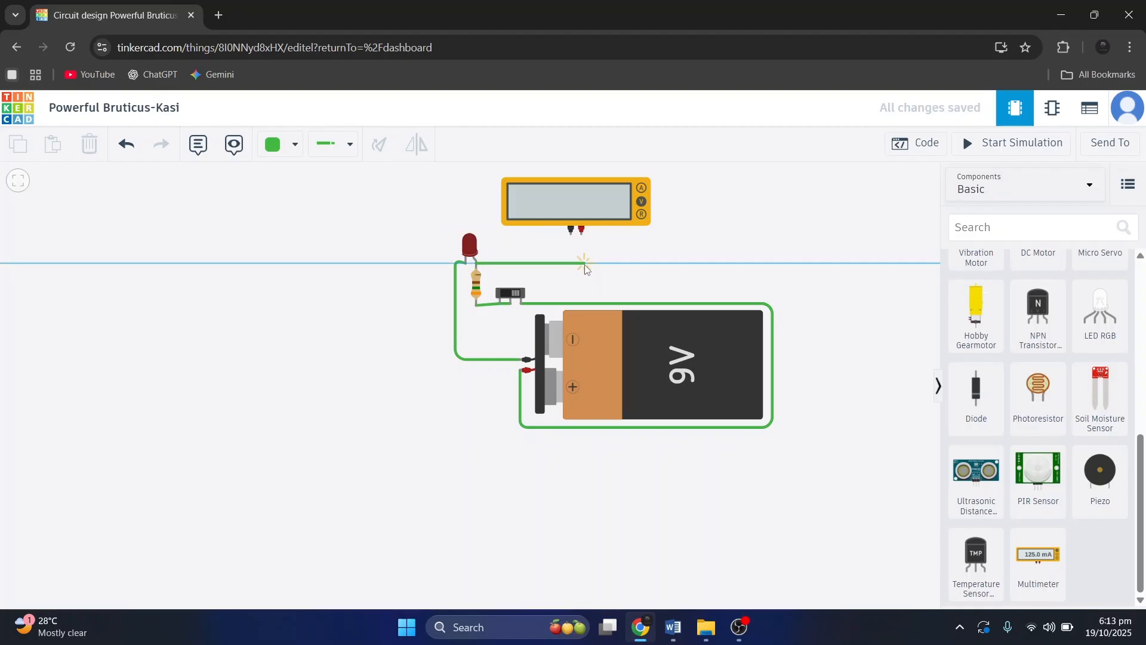
{"action": "left_click", "coordinate": [584, 259]}
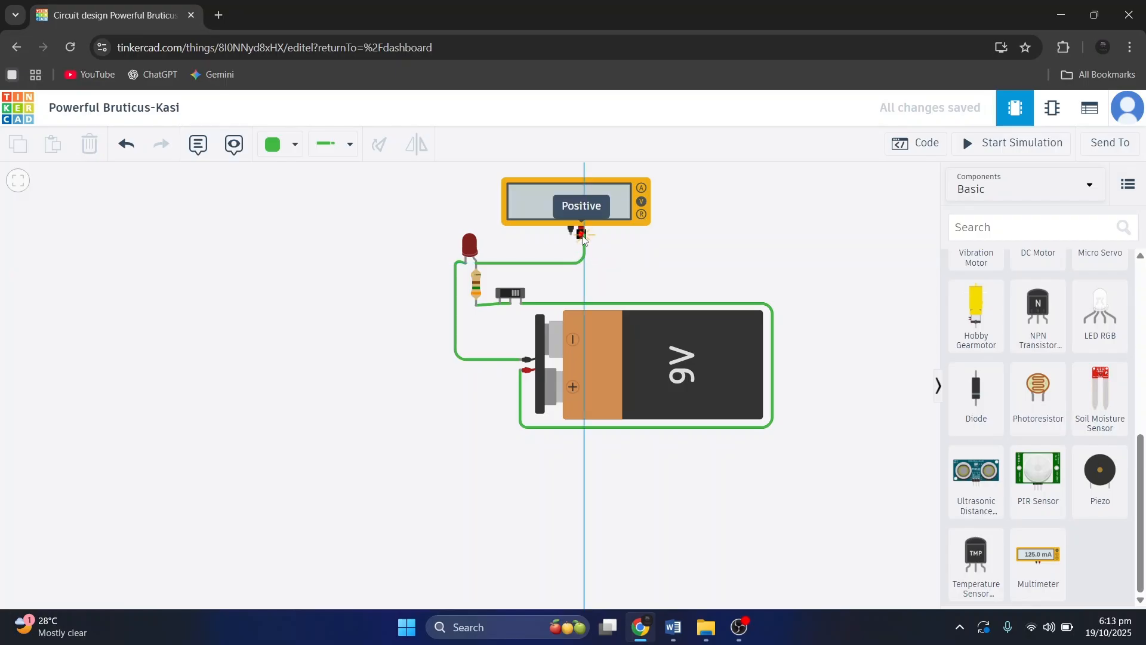
{"action": "left_click", "coordinate": [582, 232]}
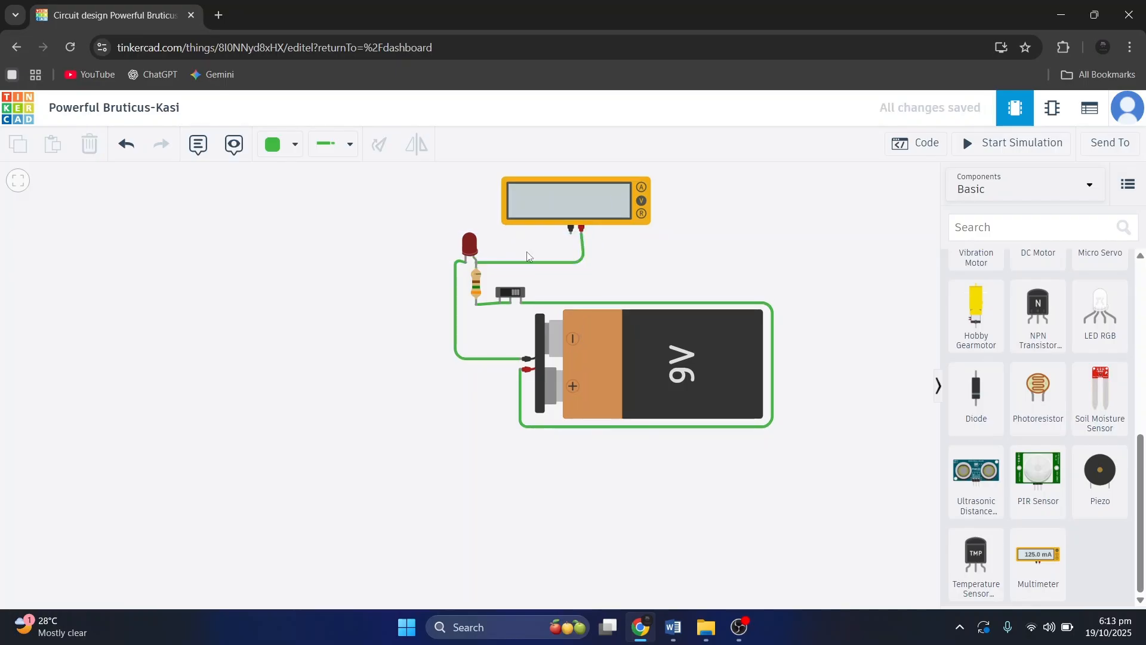
Wire the LED's Cathode to the multimeter's black probe, looping the wire around the left side and top of the LED.
{"action": "left_click", "coordinate": [466, 257]}
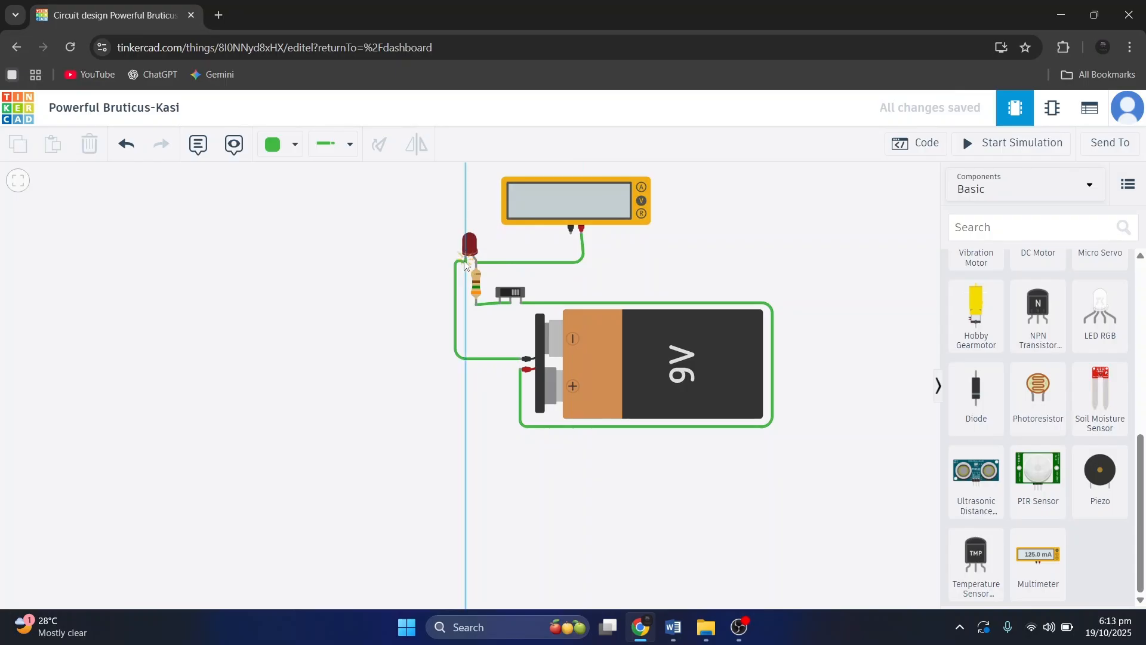
{"action": "left_click", "coordinate": [434, 263]}
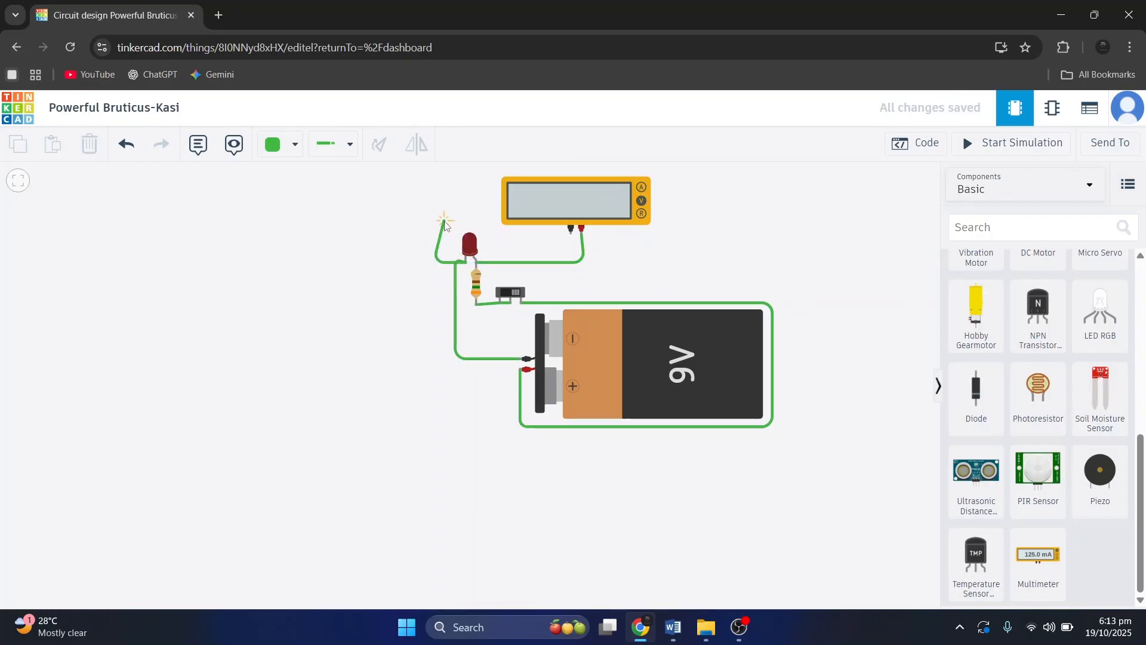
{"action": "left_click", "coordinate": [486, 227]}
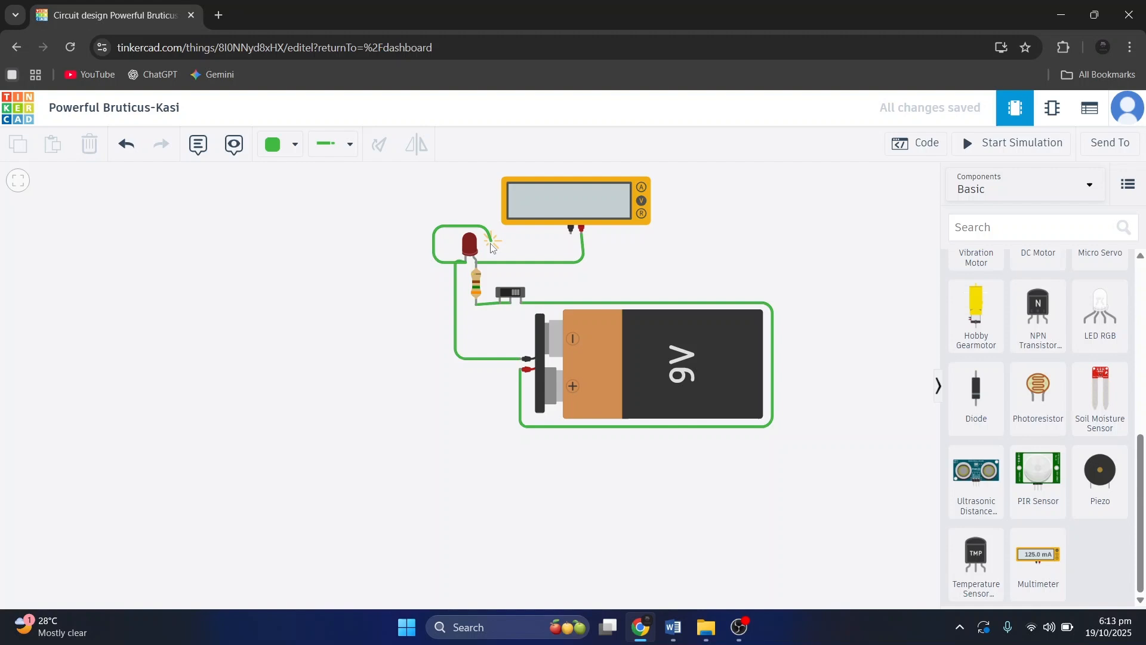
{"action": "left_click", "coordinate": [571, 230]}
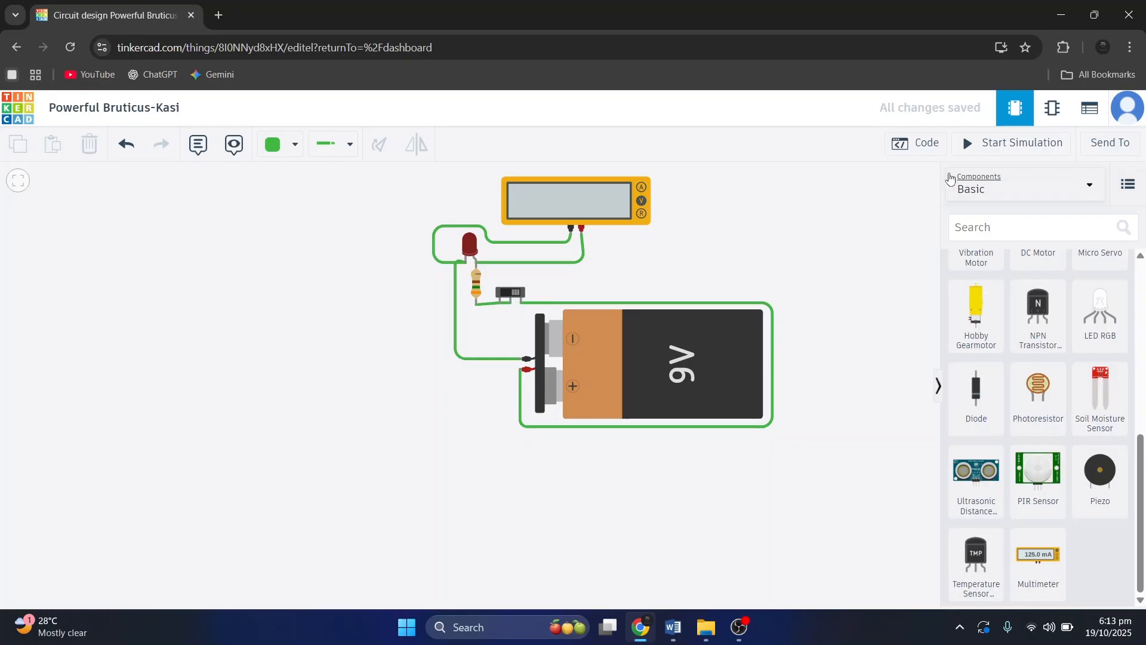
Run the simulation, examine the multimeter's voltage reading and its connections across the LED, and stop the simulation.
{"action": "left_click", "coordinate": [1033, 143]}
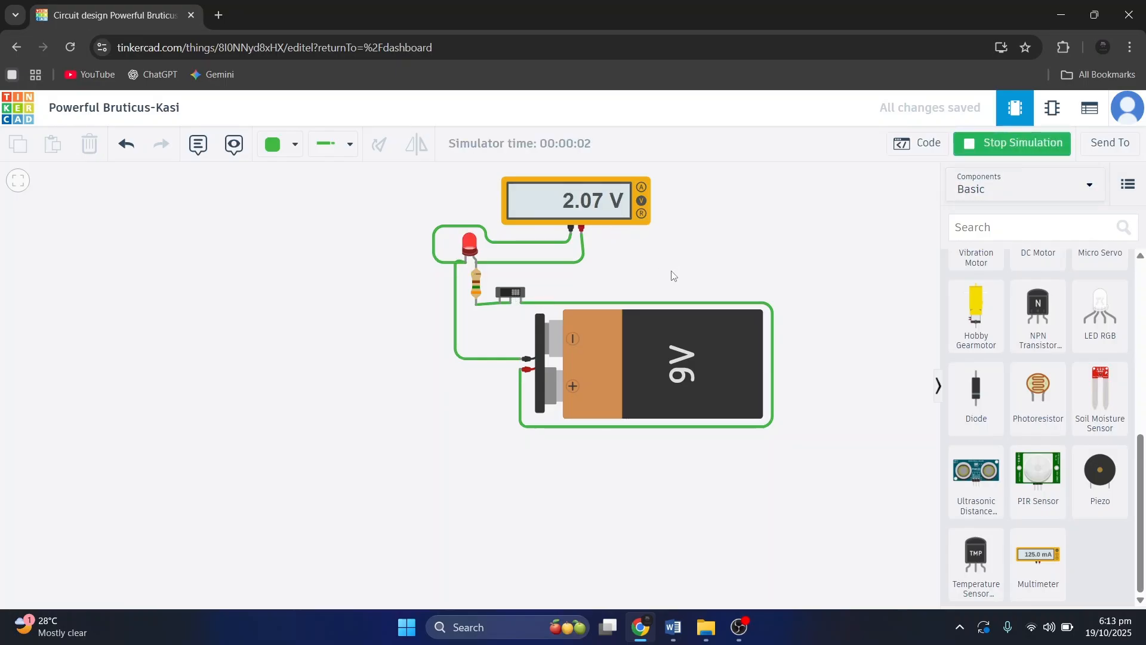
{"action": "scroll", "coordinate": [469, 250], "scroll_direction": "up", "scroll_amount": 3}
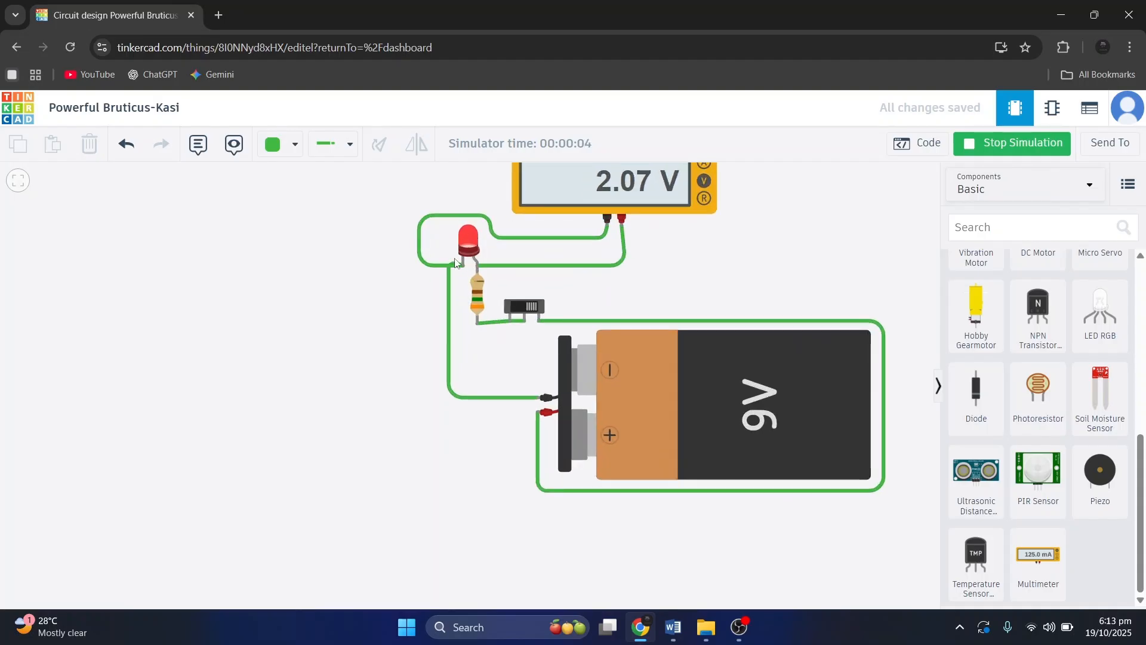
{"action": "left_click_drag", "start_coordinate": [561, 283], "coordinate": [576, 339]}
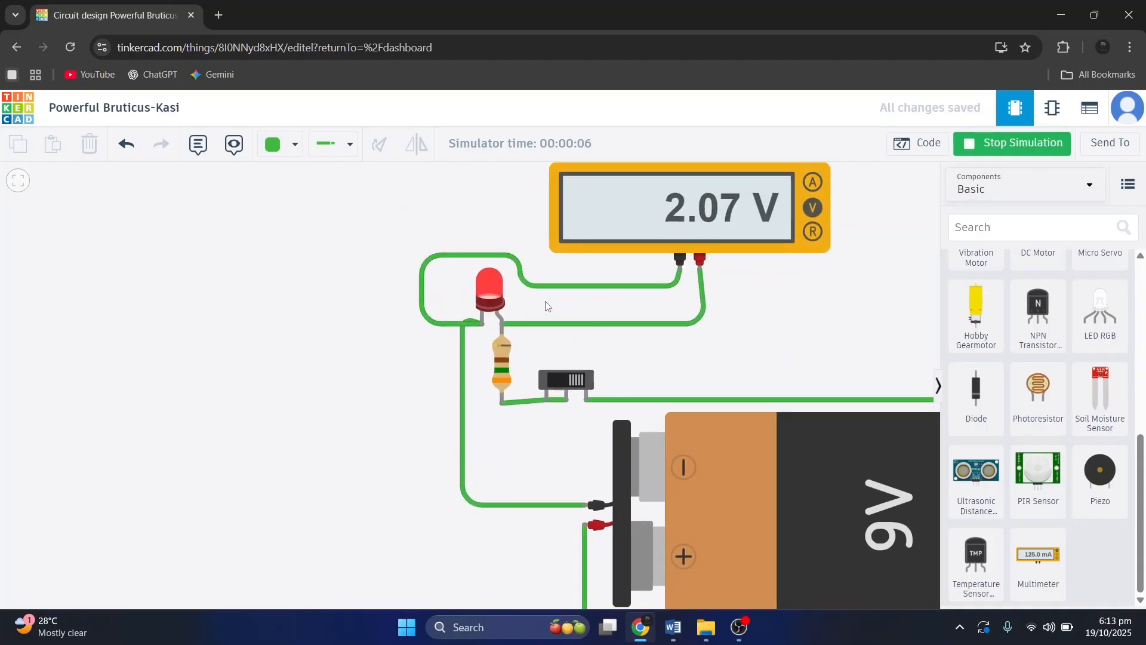
{"action": "scroll", "coordinate": [691, 335], "scroll_direction": "down", "scroll_amount": 4}
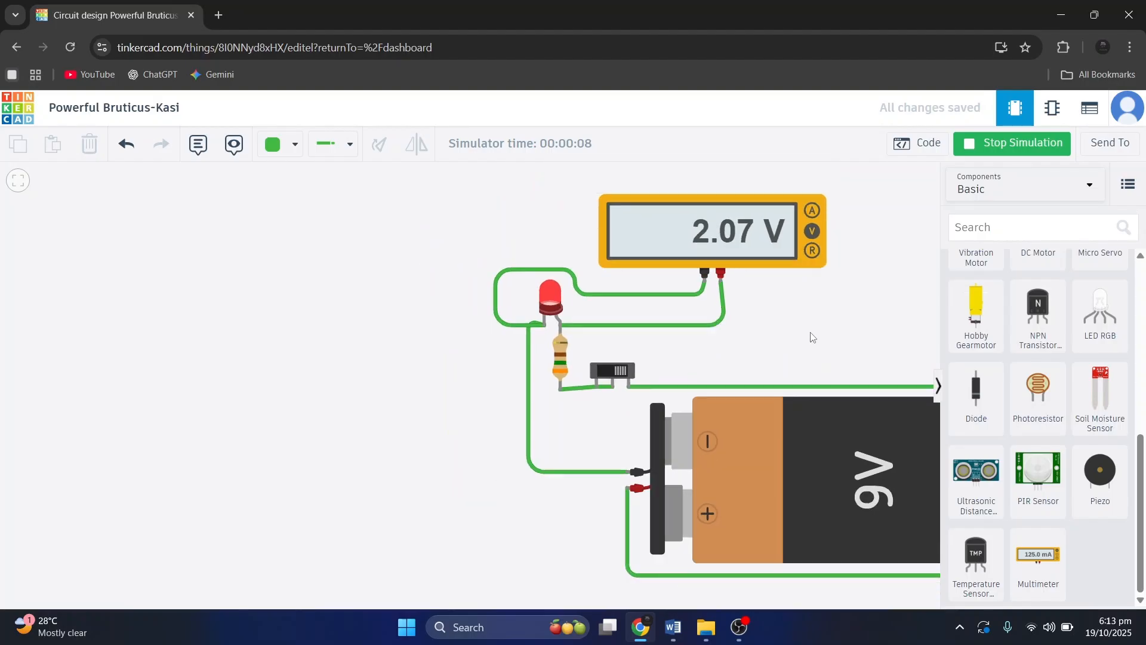
{"action": "scroll", "coordinate": [691, 335], "scroll_direction": "down", "scroll_amount": 2}
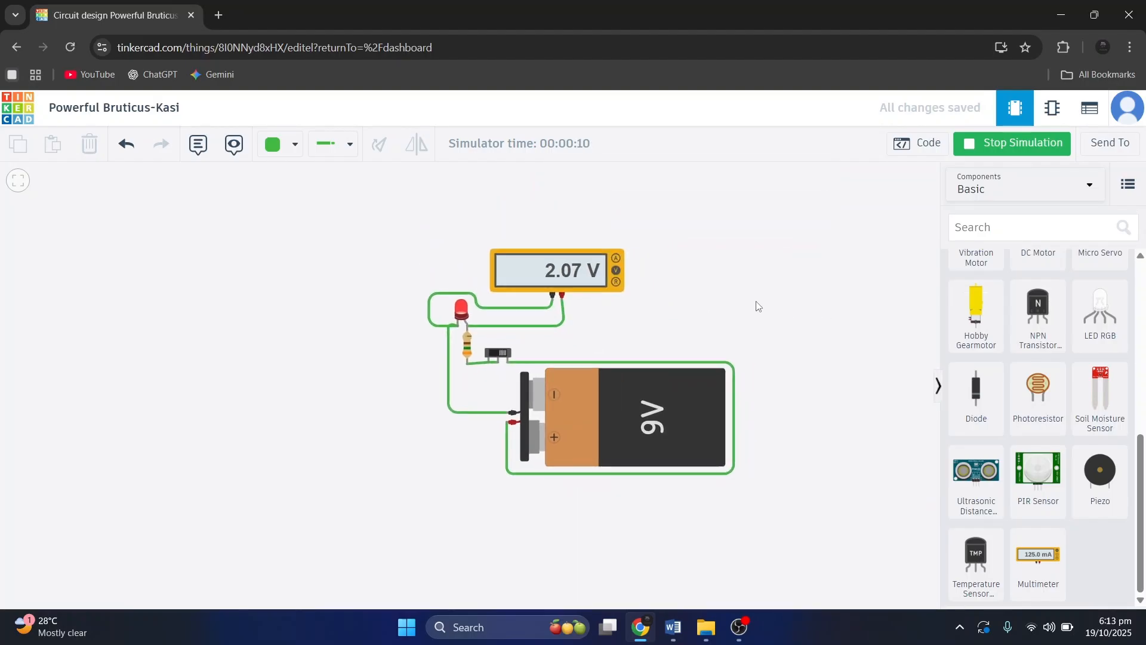
{"action": "left_click", "coordinate": [979, 144]}
Place a DC Motor to the left of the LED circuit.
{"action": "scroll", "coordinate": [1069, 400], "scroll_direction": "up", "scroll_amount": 10}
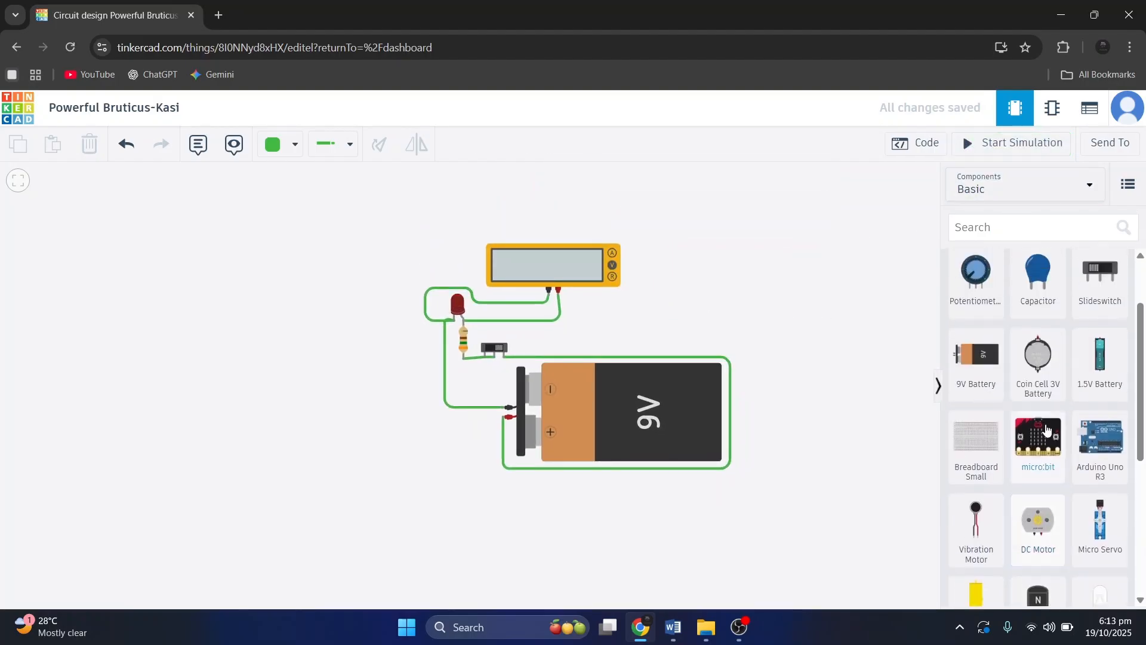
{"action": "scroll", "coordinate": [1030, 421], "scroll_direction": "down", "scroll_amount": 6}
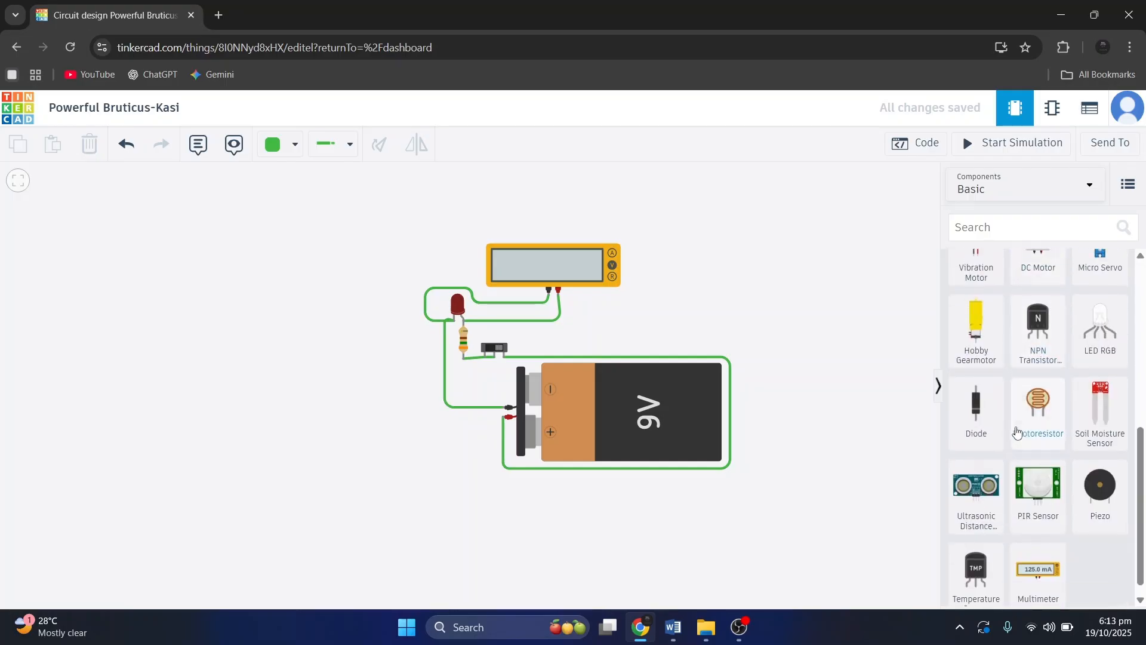
{"action": "scroll", "coordinate": [1039, 412], "scroll_direction": "up", "scroll_amount": 3}
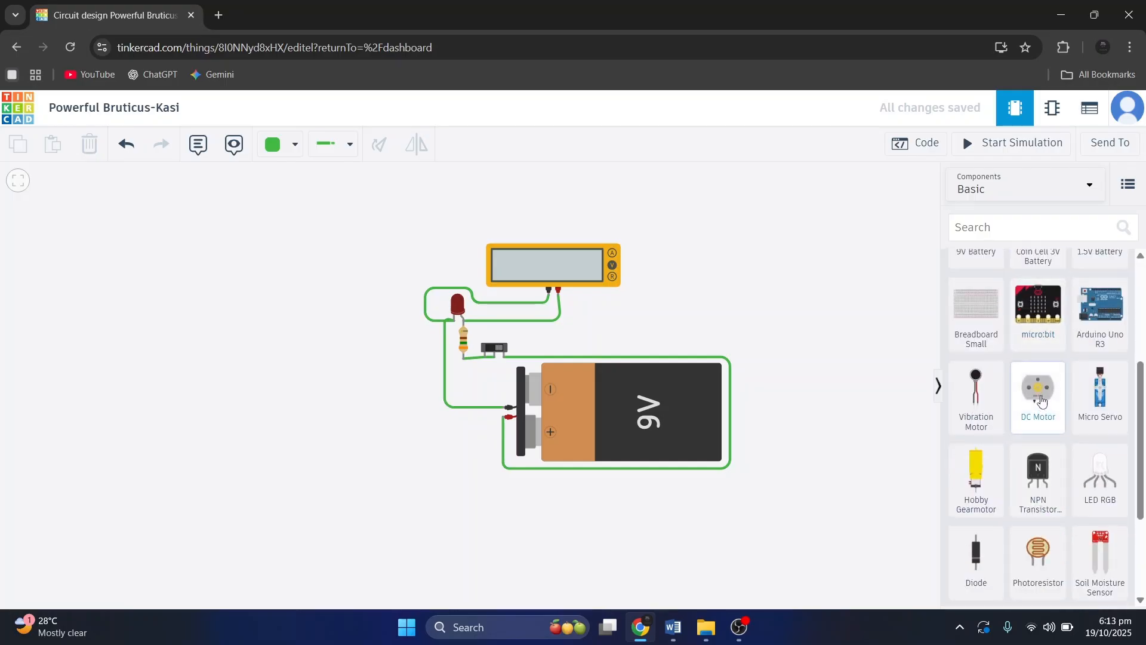
{"action": "left_click_drag", "start_coordinate": [1041, 401], "coordinate": [345, 430]}
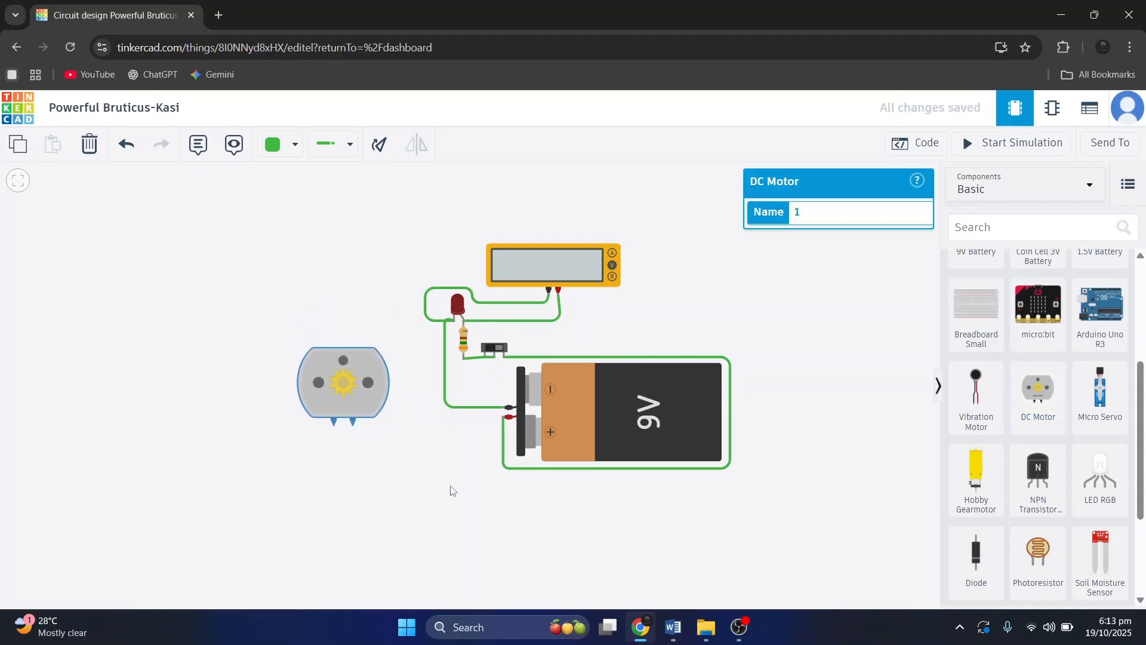
{"action": "left_click", "coordinate": [451, 486]}
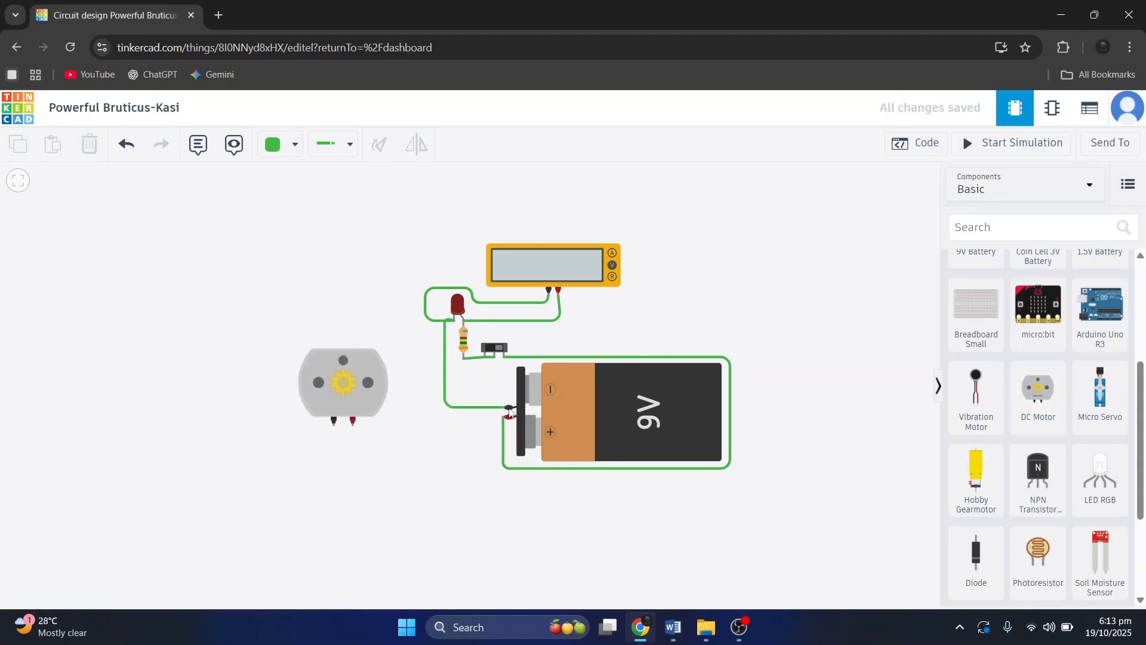
Wire the battery's negative terminal to the DC motor's black terminal around the motor's top and left side, and shift the motor slightly down.
{"action": "left_click", "coordinate": [509, 408]}
{"action": "left_click", "coordinate": [417, 407]}
{"action": "left_click", "coordinate": [418, 345]}
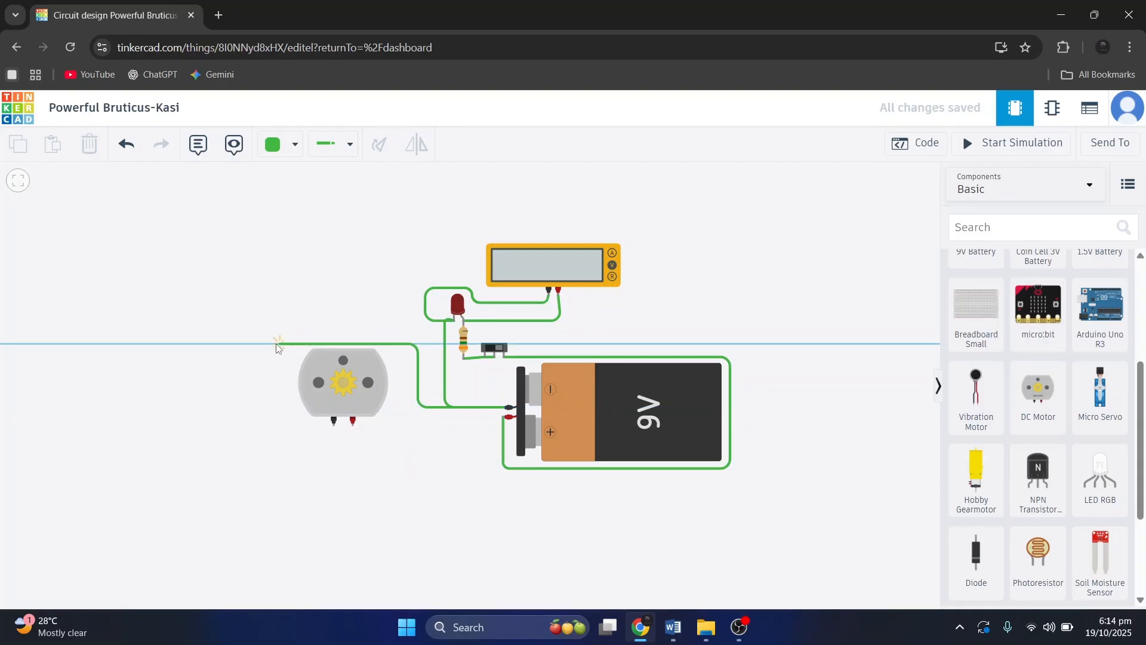
{"action": "left_click", "coordinate": [275, 345]}
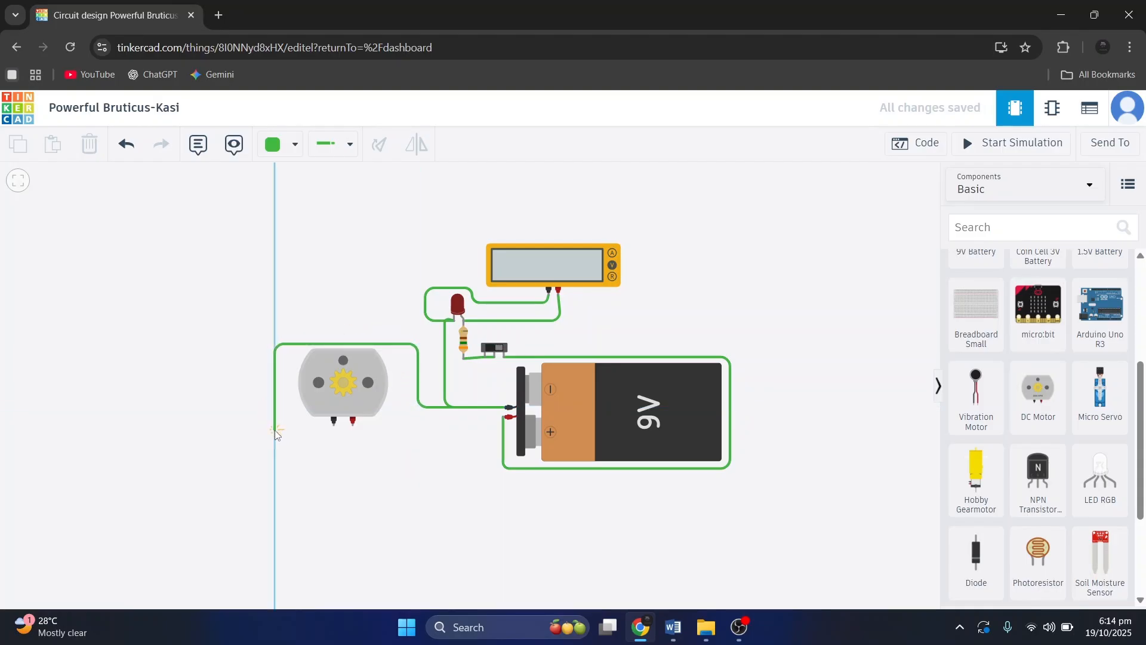
{"action": "left_click", "coordinate": [275, 430]}
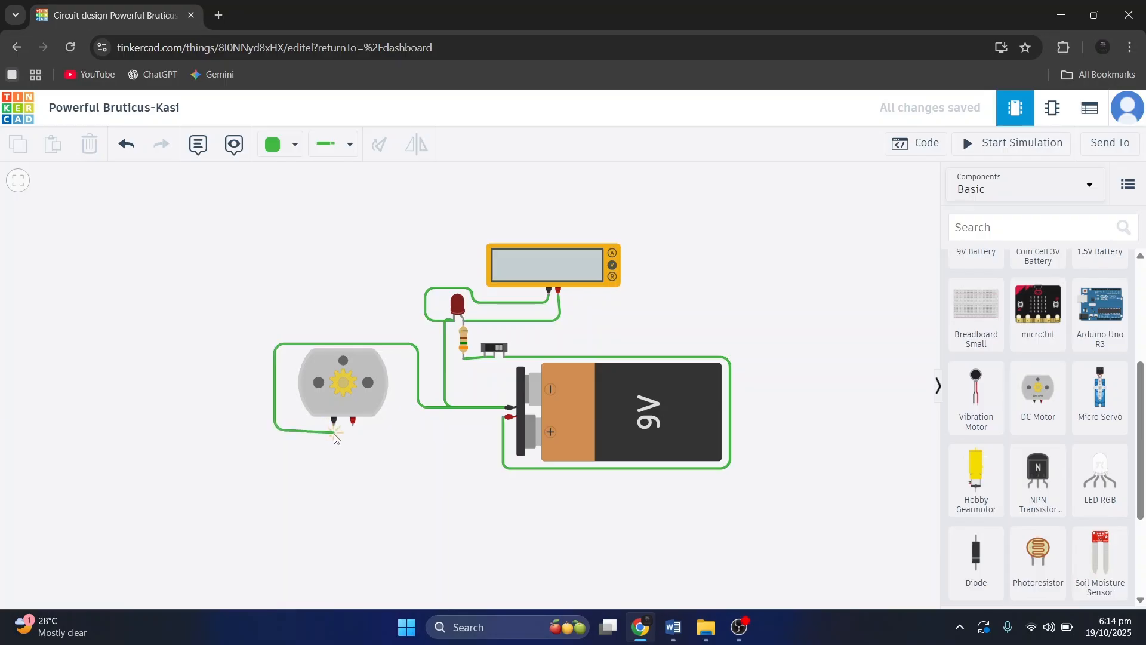
{"action": "left_click", "coordinate": [334, 425]}
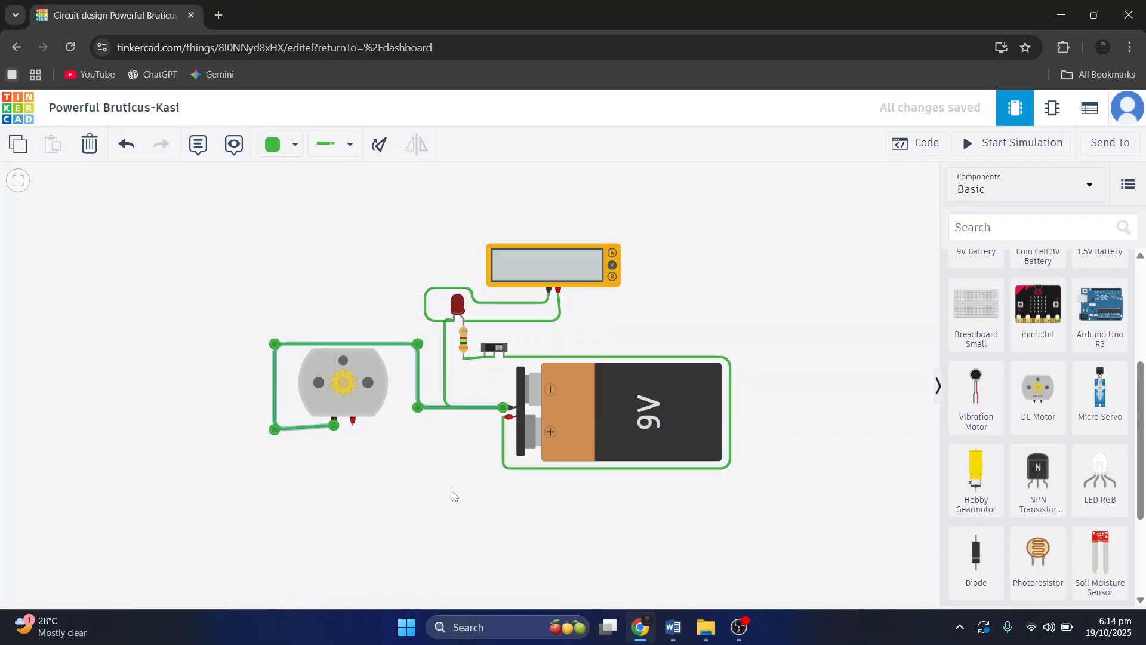
{"action": "left_click", "coordinate": [352, 389]}
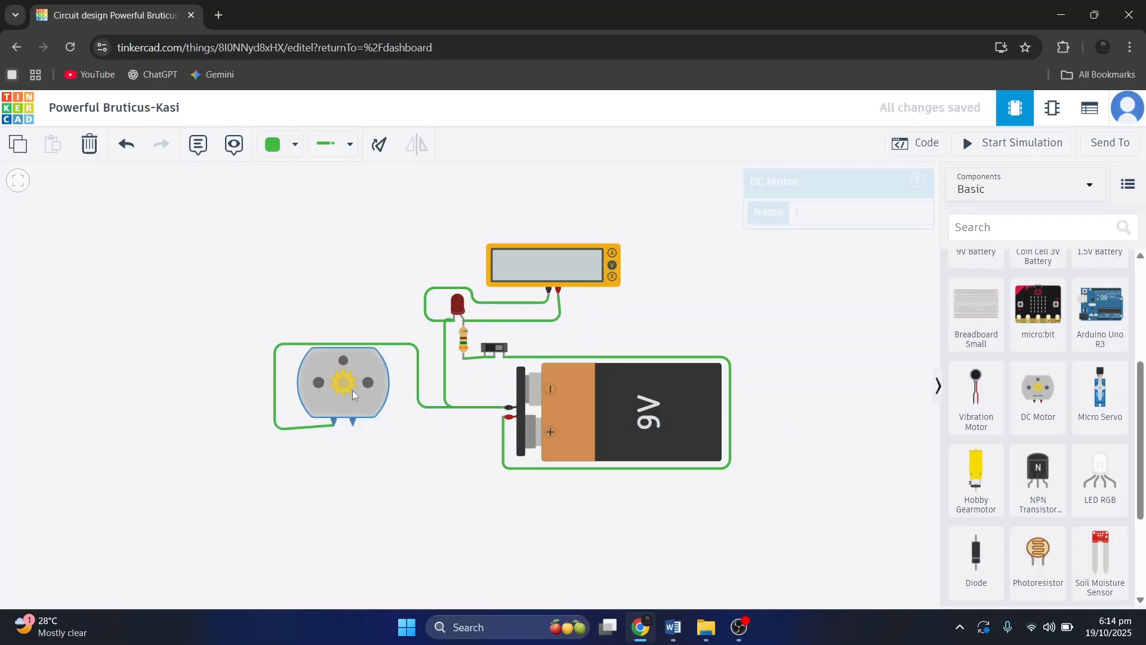
{"action": "left_click", "coordinate": [420, 473]}
Wire the battery's positive terminal to the DC motor's red terminal, routing the wire below the motor.
{"action": "left_click", "coordinate": [504, 418]}
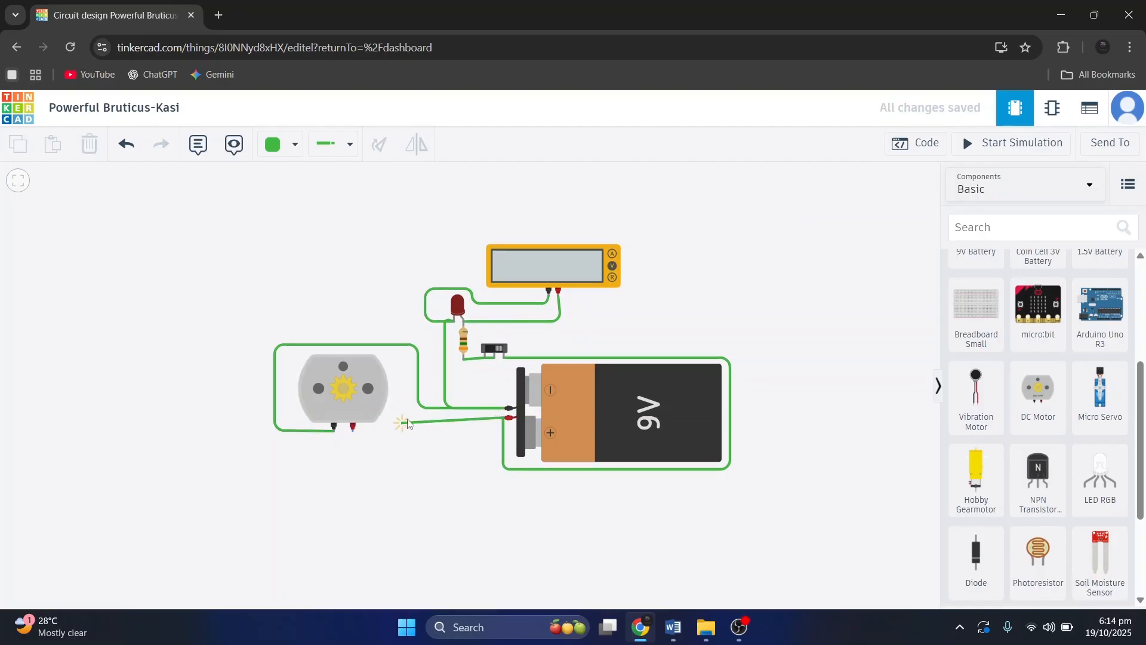
{"action": "left_click", "coordinate": [414, 418]}
{"action": "left_click", "coordinate": [416, 448]}
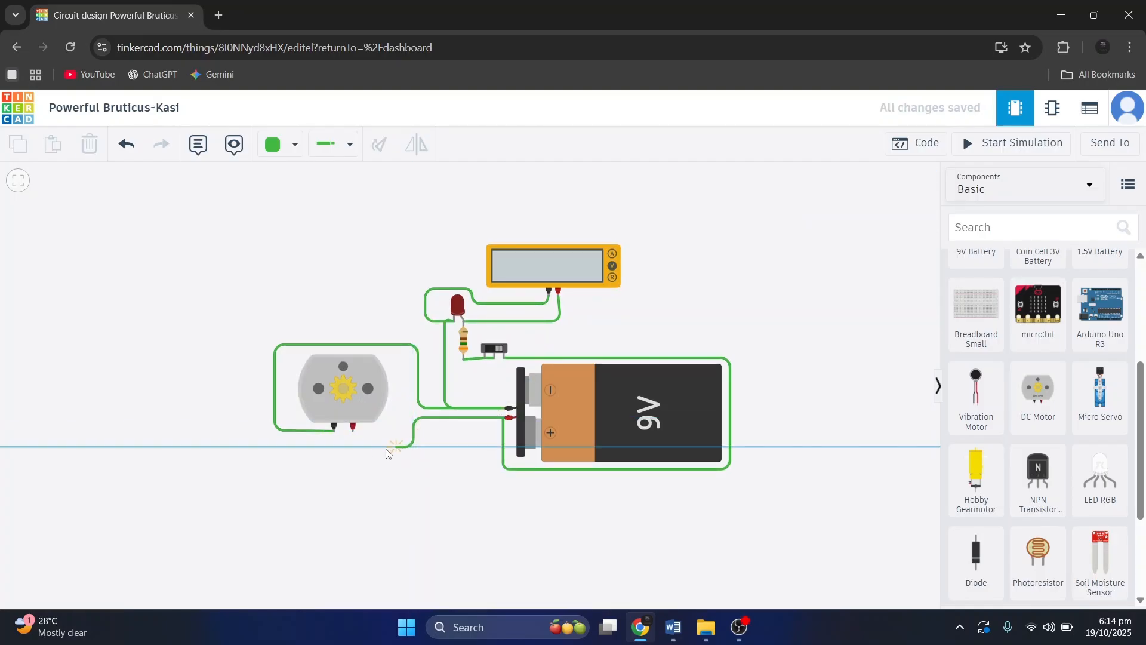
{"action": "left_click", "coordinate": [353, 447]}
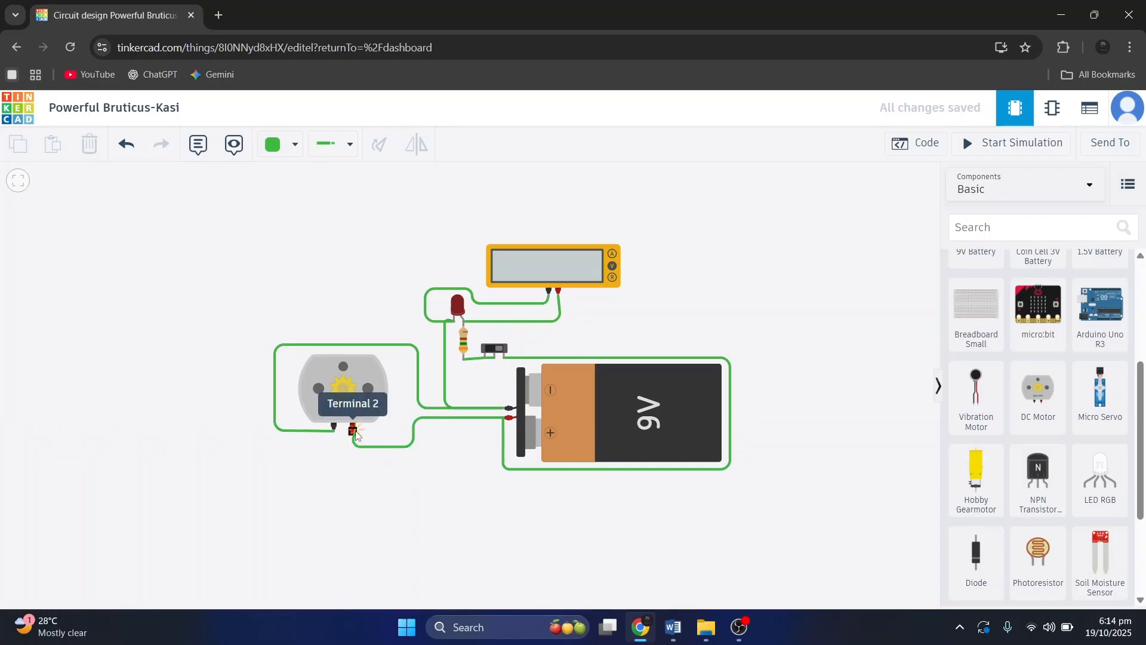
{"action": "left_click", "coordinate": [354, 431]}
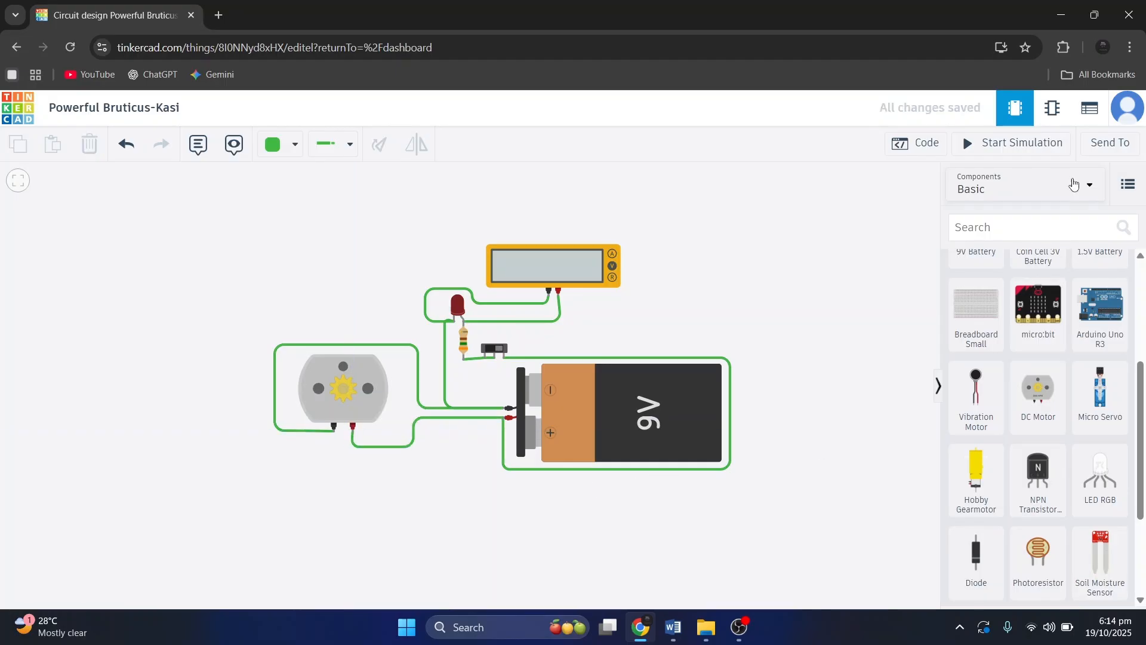
Run the simulation, examine the DC motor's speed reading, and stop the simulation.
{"action": "left_click", "coordinate": [965, 144]}
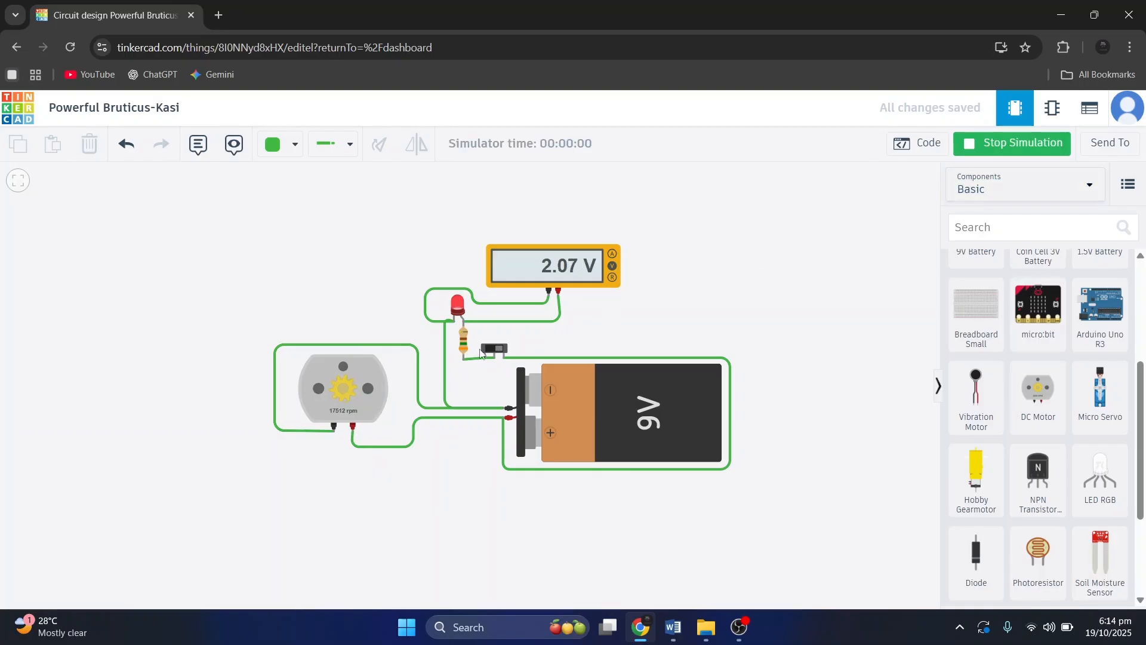
{"action": "scroll", "coordinate": [343, 403], "scroll_direction": "up", "scroll_amount": 4}
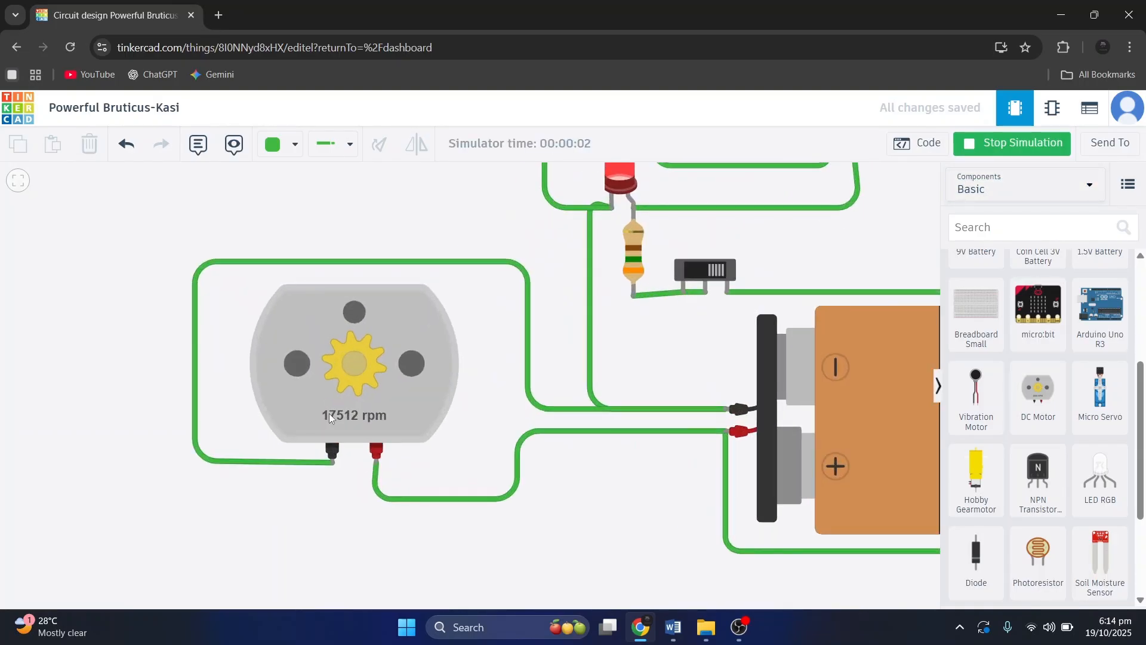
{"action": "left_click", "coordinate": [374, 425]}
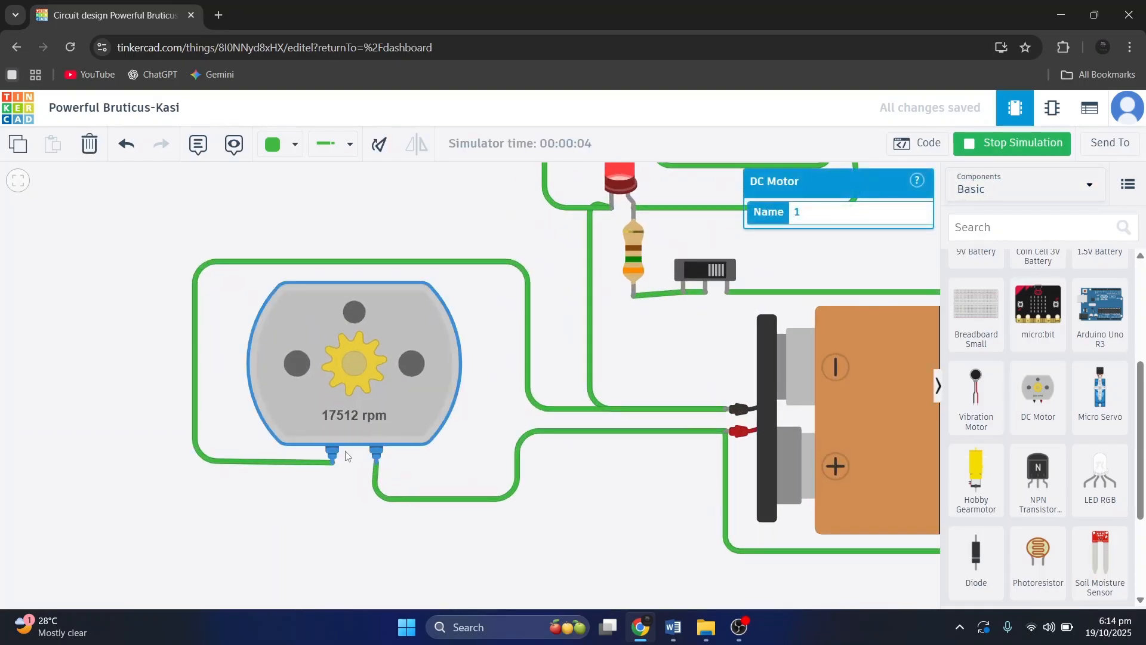
{"action": "scroll", "coordinate": [525, 439], "scroll_direction": "down", "scroll_amount": 2}
{"action": "scroll", "coordinate": [550, 429], "scroll_direction": "down", "scroll_amount": 3}
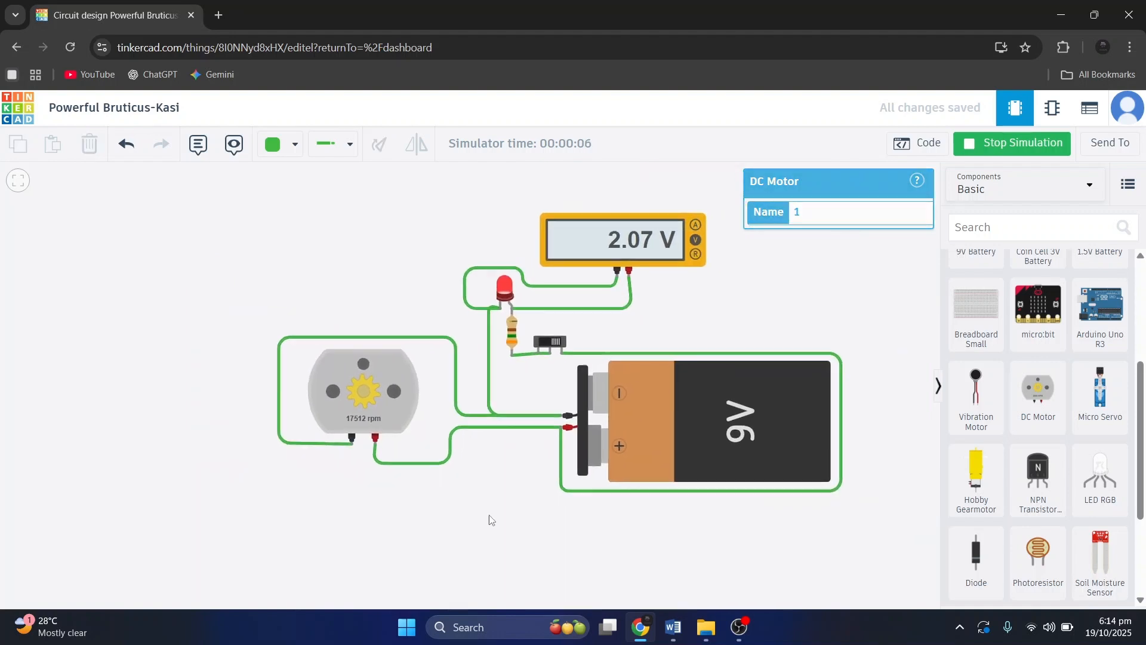
{"action": "left_click", "coordinate": [488, 514]}
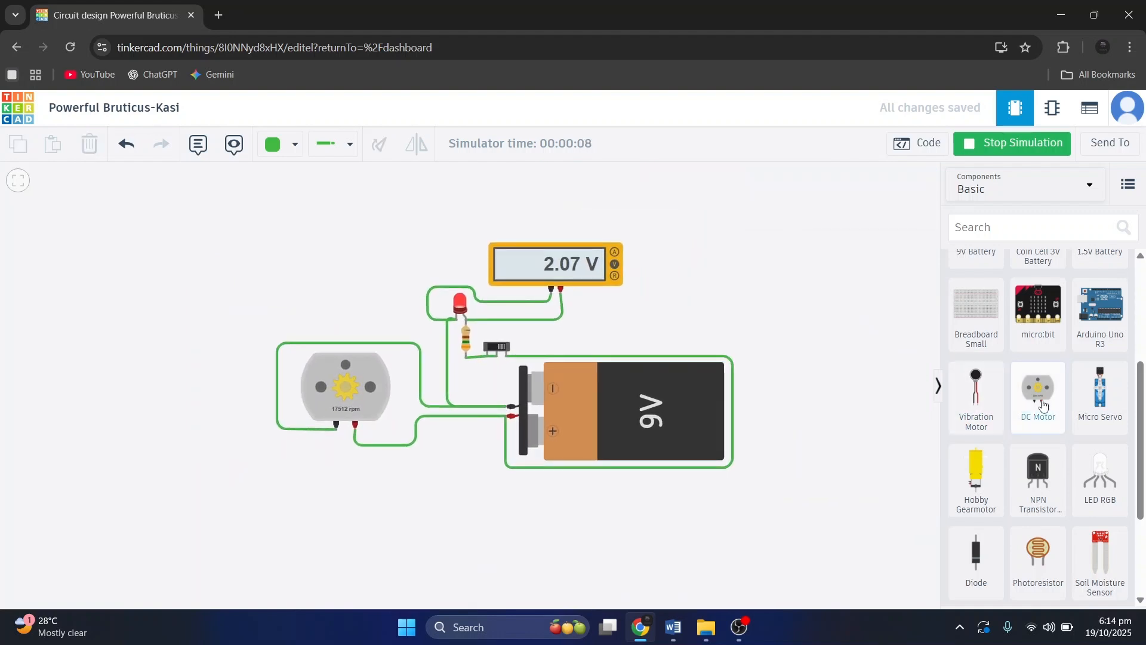
{"action": "scroll", "coordinate": [1030, 400], "scroll_direction": "up", "scroll_amount": 3}
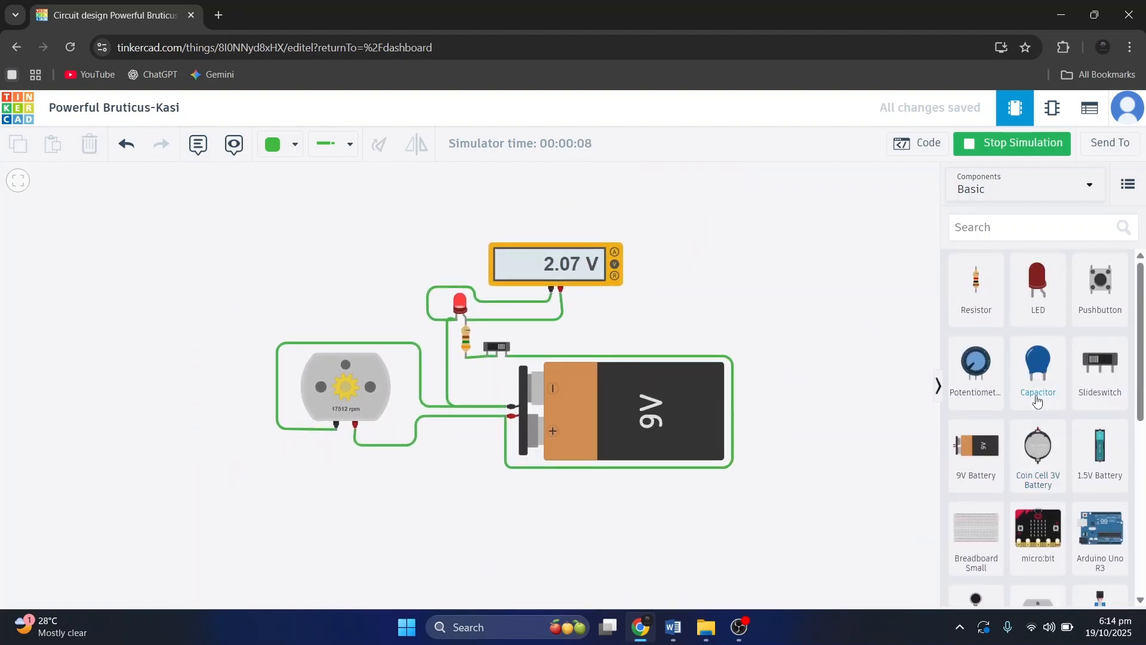
{"action": "left_click", "coordinate": [1011, 148]}
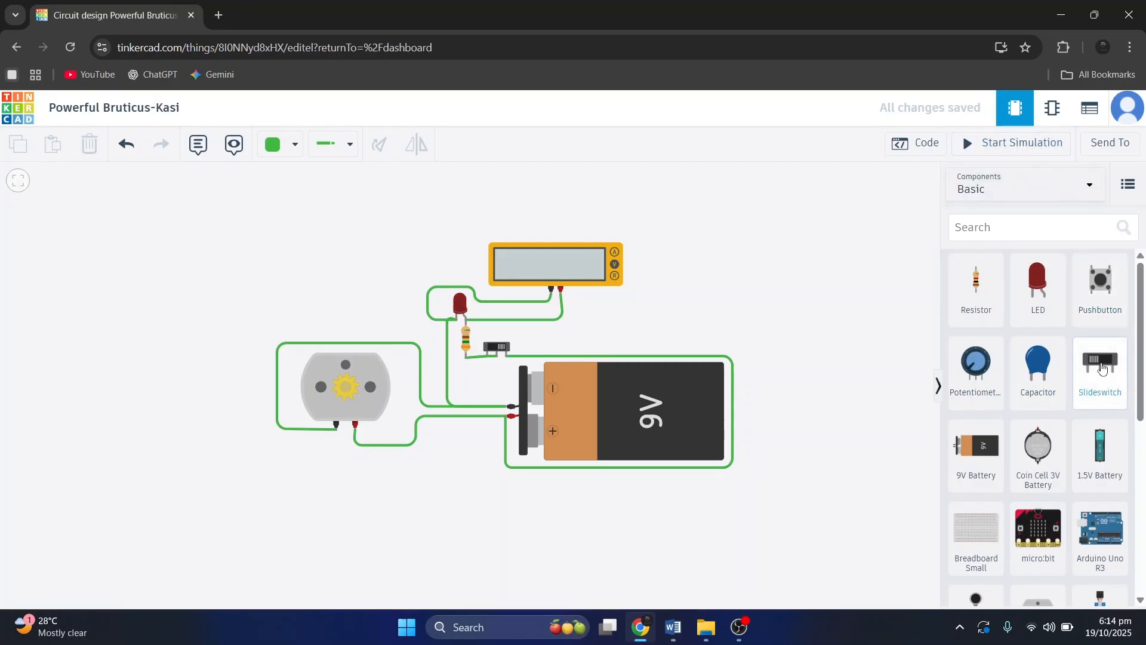
Place a Slideswitch between the DC motor and the battery, and delete the wire joining the motor to the battery's positive terminal.
{"action": "left_click_drag", "start_coordinate": [1093, 371], "coordinate": [406, 413]}
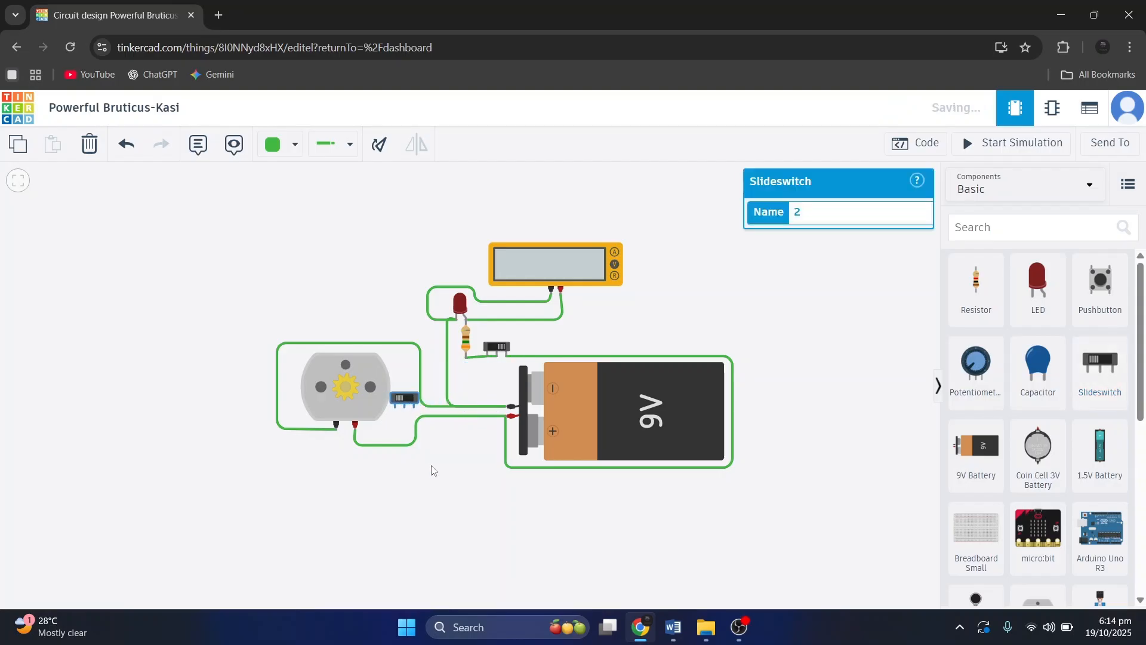
{"action": "left_click", "coordinate": [458, 417]}
{"action": "key", "text": "Delete"}
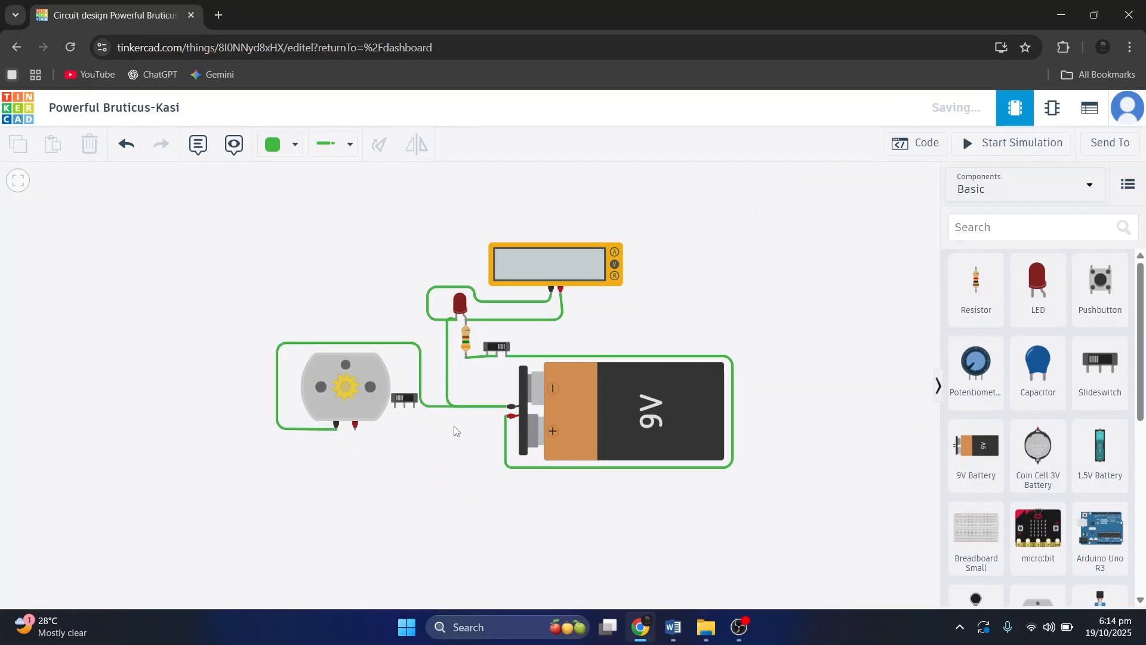
Wire the battery's positive terminal to the motor slideswitch's Terminal 2, and bridge the switch's middle pin to Terminal 1.
{"action": "left_click", "coordinate": [508, 417]}
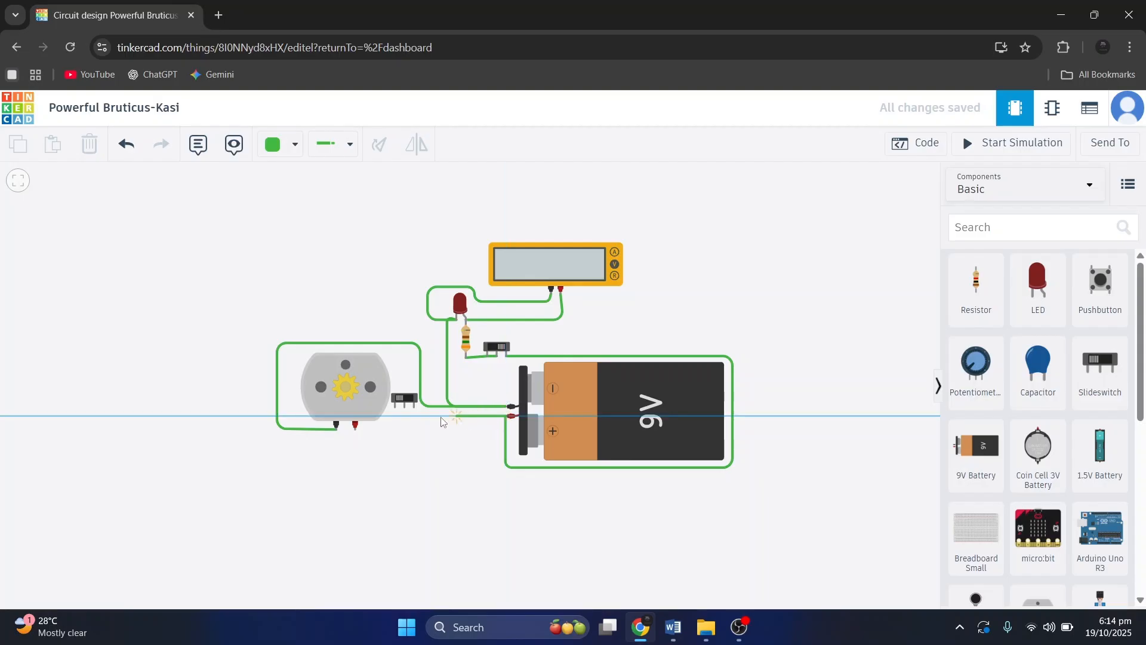
{"action": "left_click", "coordinate": [412, 417]}
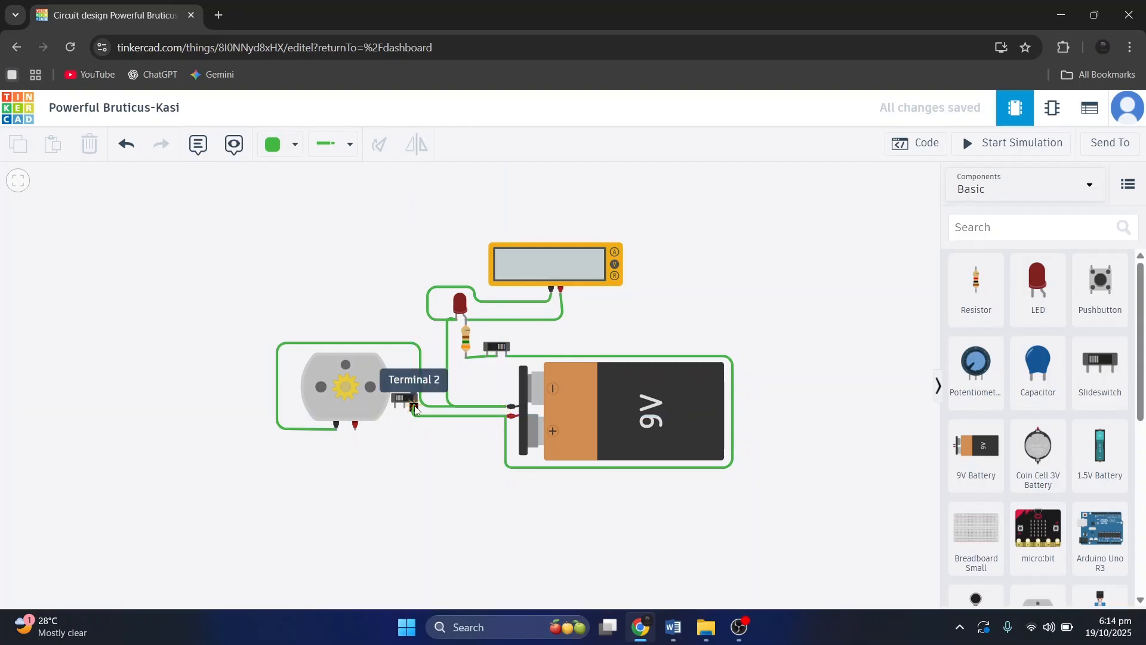
{"action": "left_click", "coordinate": [414, 406]}
{"action": "left_click", "coordinate": [405, 408]}
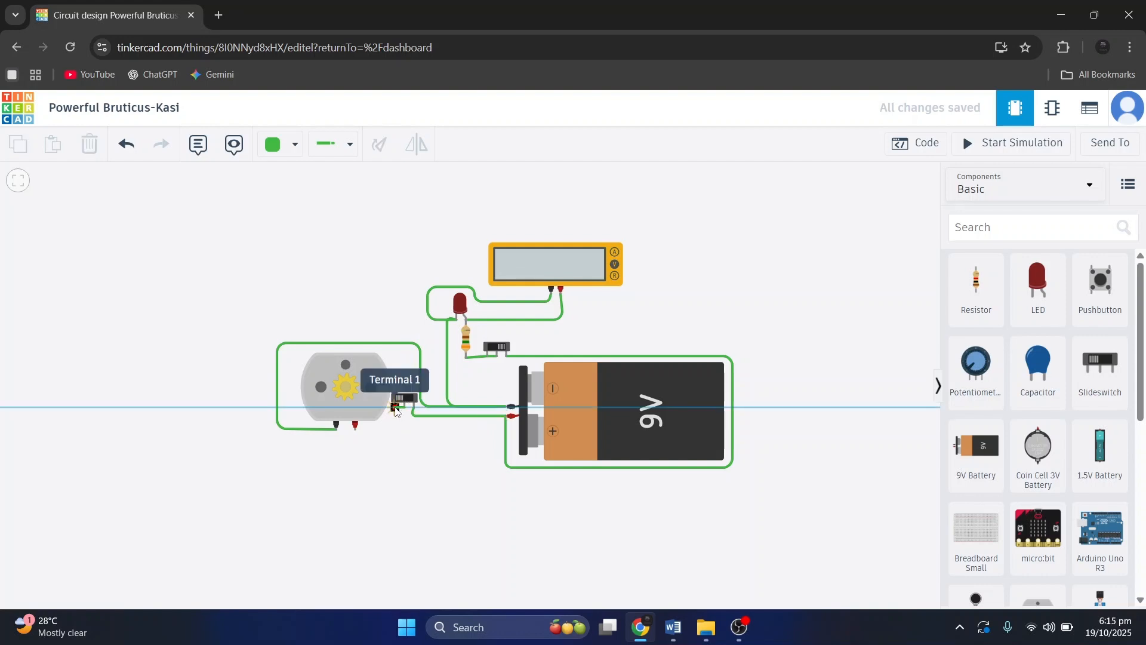
{"action": "left_click", "coordinate": [396, 408]}
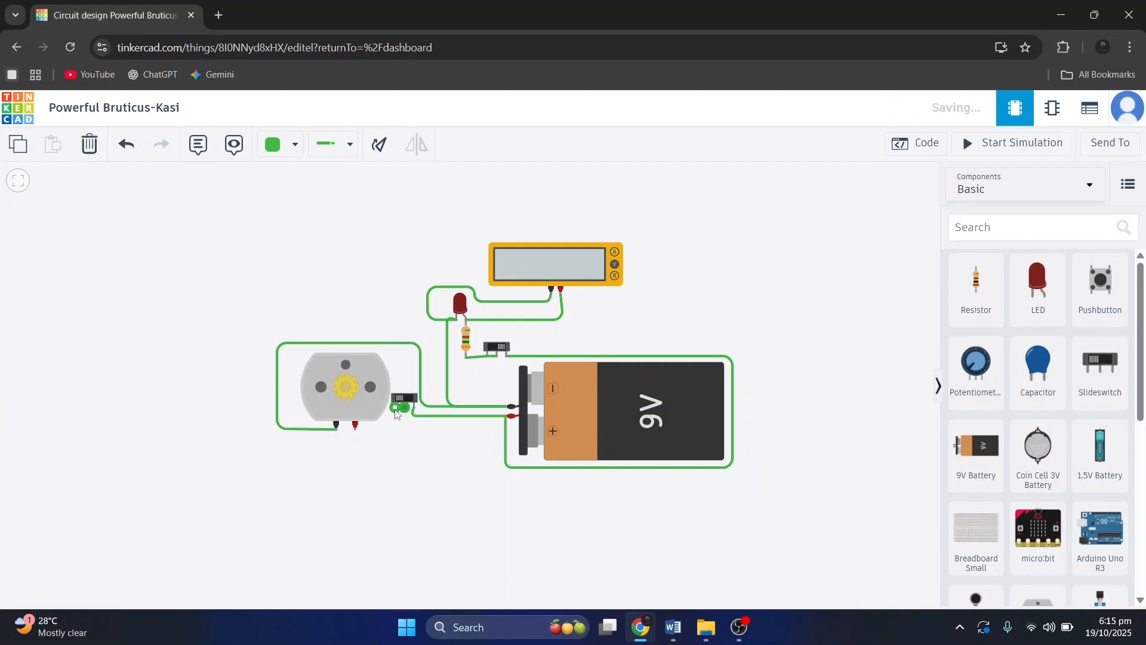
Wire the DC motor's red terminal to Terminal 1 of the slideswitch beside it, with one bend below the switch.
{"action": "left_click", "coordinate": [355, 426]}
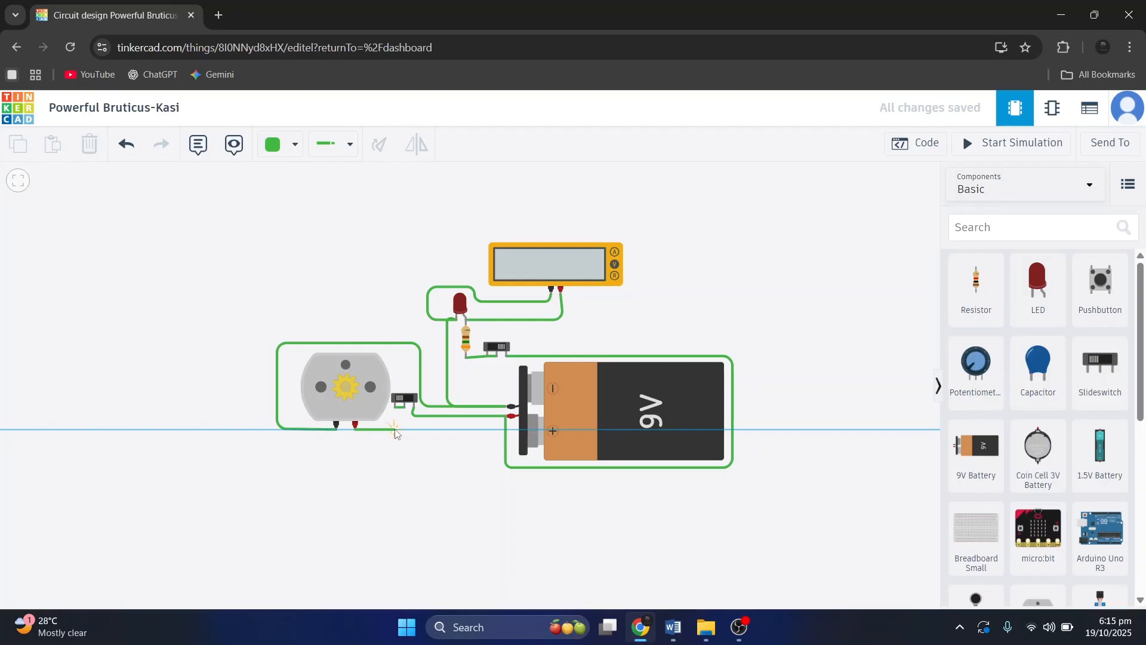
{"action": "left_click", "coordinate": [394, 428]}
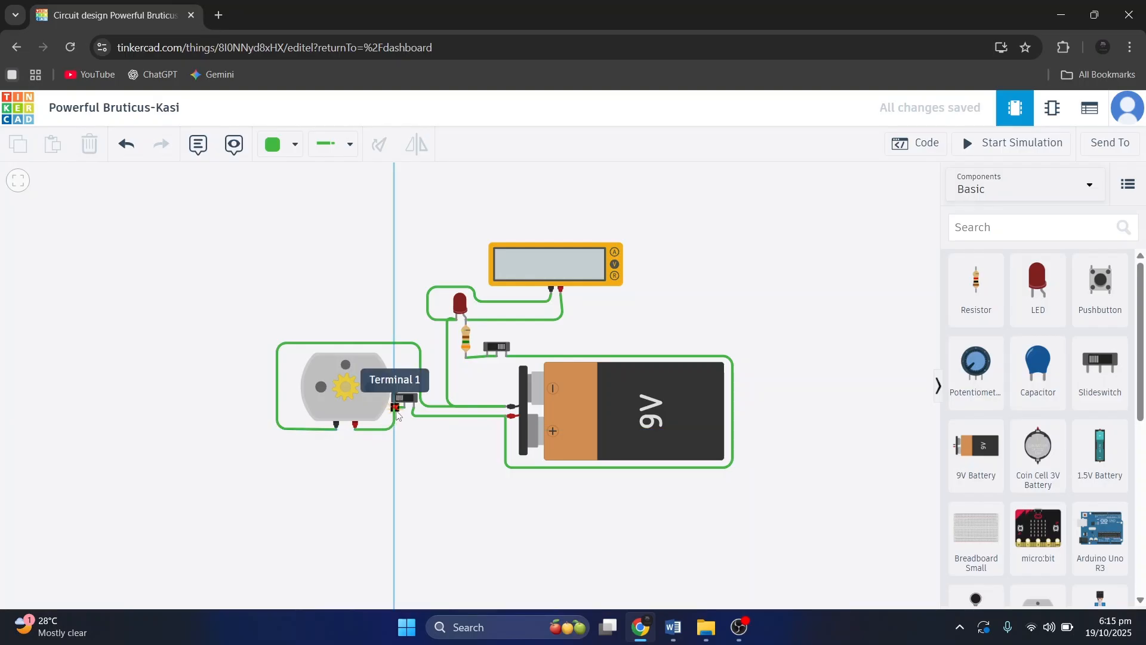
{"action": "left_click", "coordinate": [397, 410]}
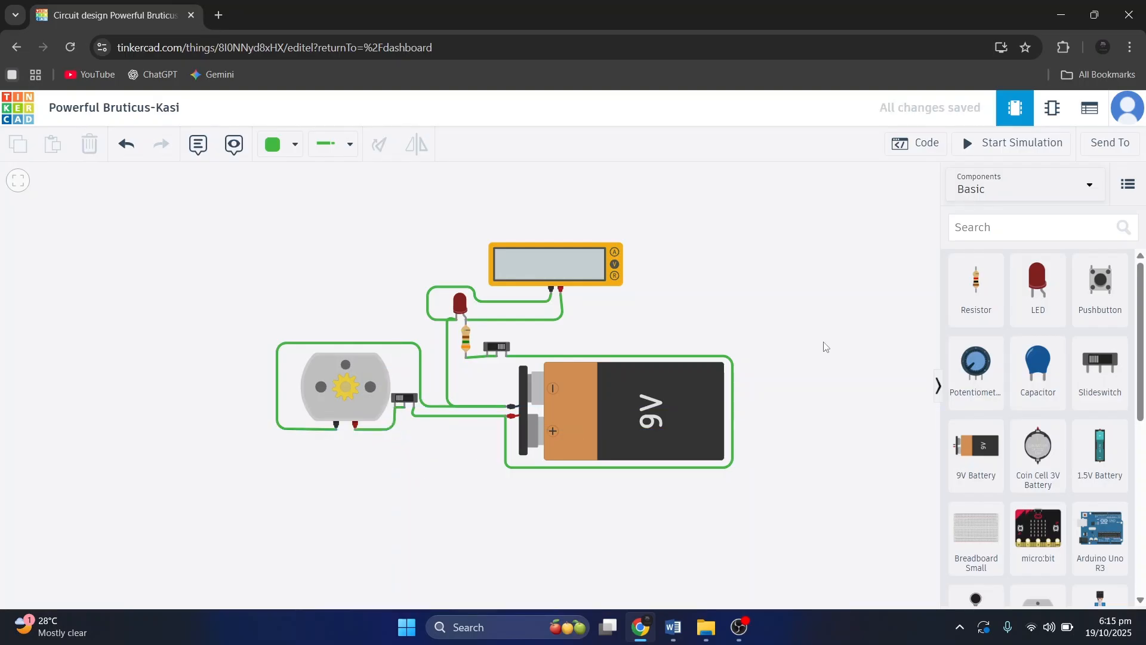
Run the simulation, toggle the motor's slideswitch on and the LED's slideswitch off, and stop the simulation.
{"action": "left_click", "coordinate": [1011, 143]}
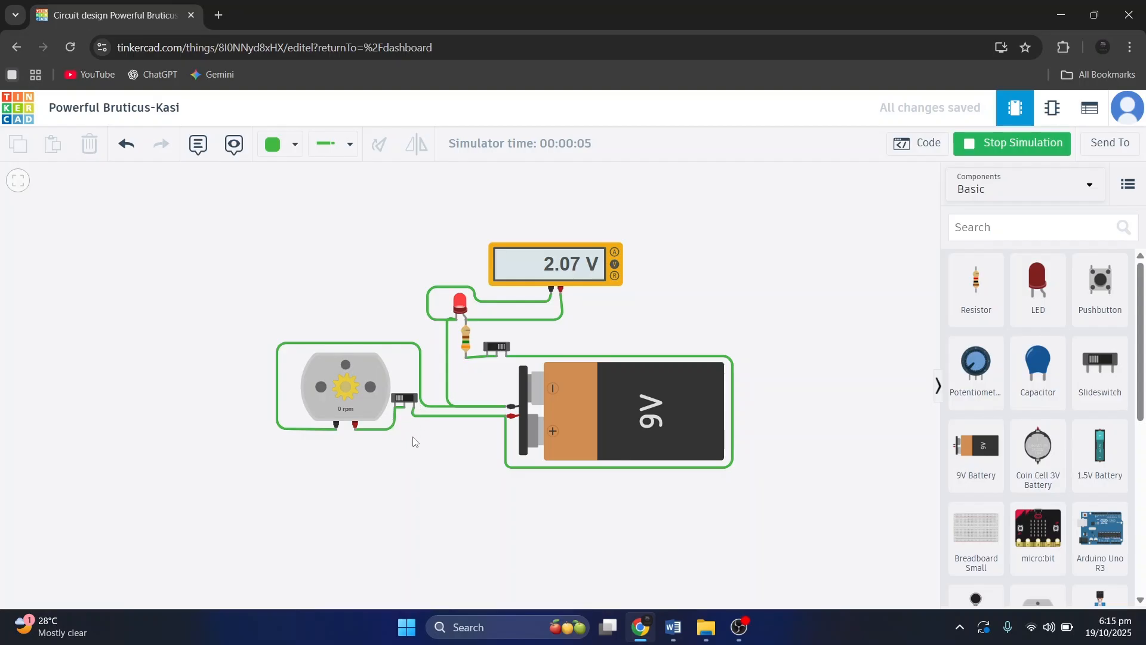
{"action": "left_click", "coordinate": [403, 399]}
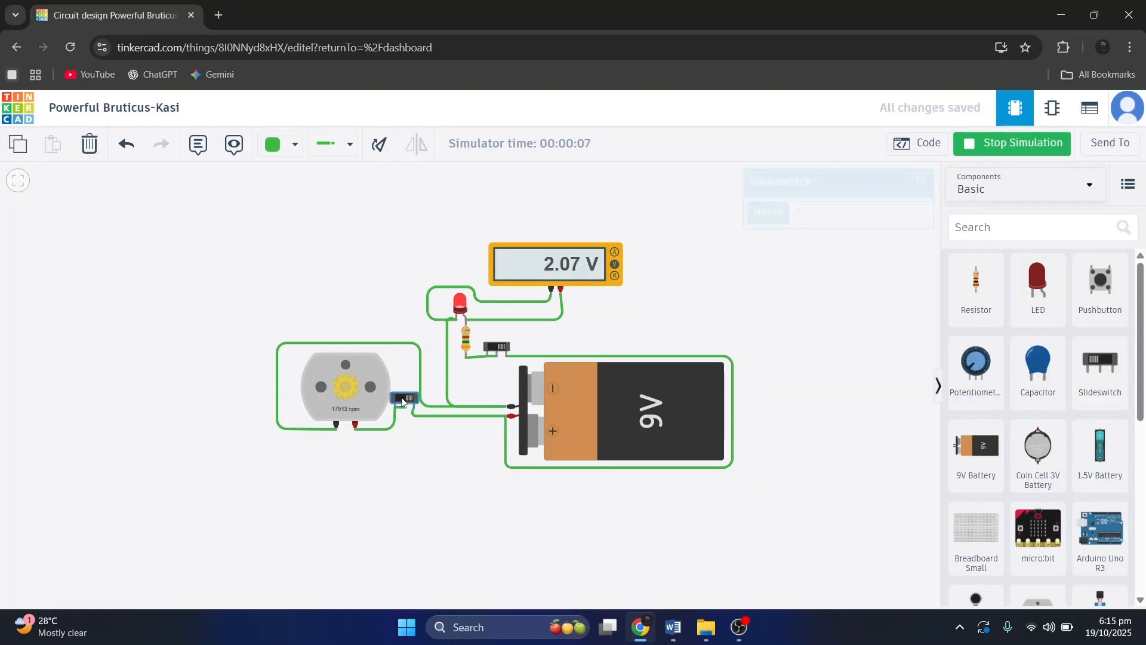
{"action": "scroll", "coordinate": [320, 417], "scroll_direction": "up", "scroll_amount": 4}
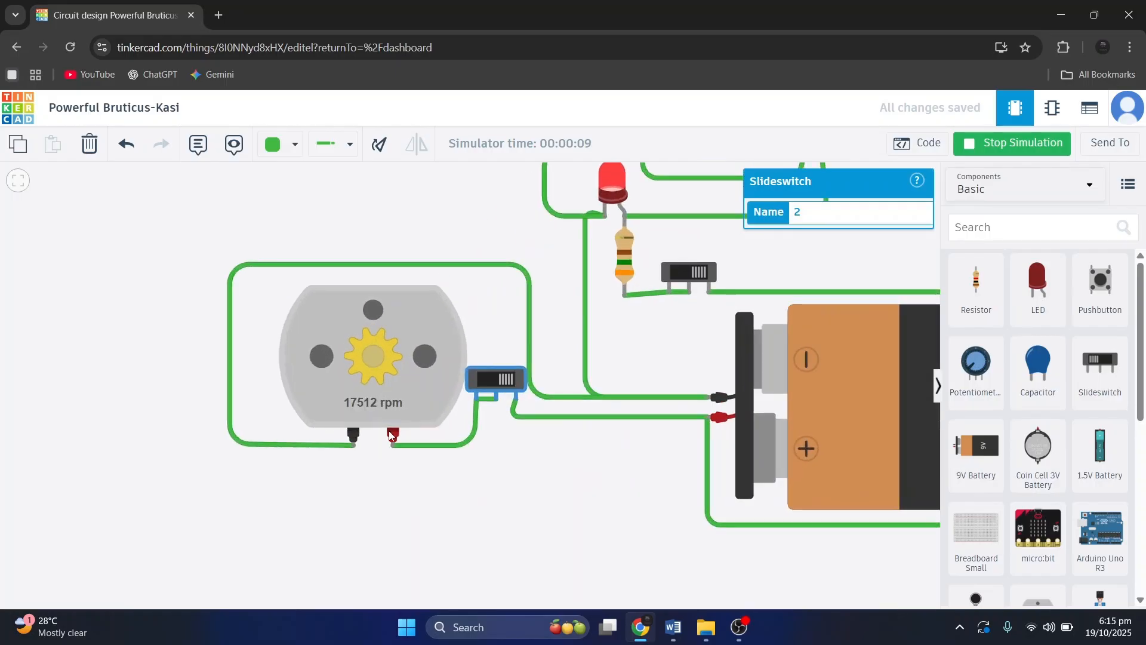
{"action": "scroll", "coordinate": [626, 438], "scroll_direction": "down", "scroll_amount": 3}
{"action": "left_click", "coordinate": [615, 354]}
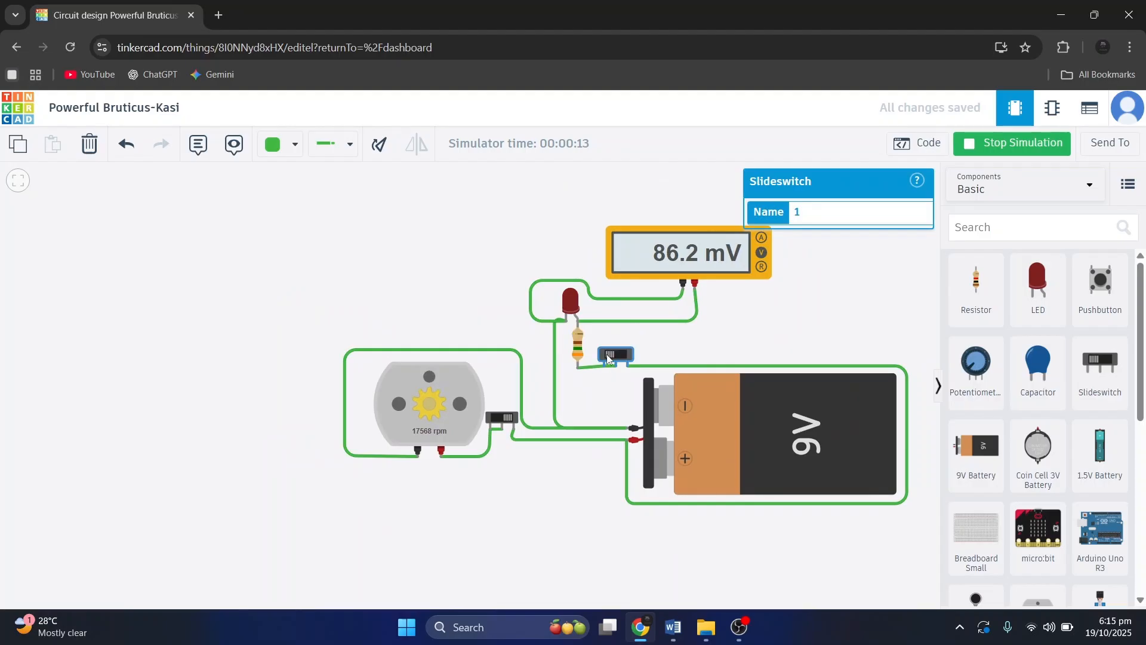
{"action": "left_click", "coordinate": [984, 146]}
Place a Resistor below the DC motor and delete the wire between the motor's red terminal and its slideswitch.
{"action": "left_click_drag", "start_coordinate": [846, 305], "coordinate": [765, 286]}
{"action": "scroll", "coordinate": [766, 286], "scroll_direction": "down", "scroll_amount": 1}
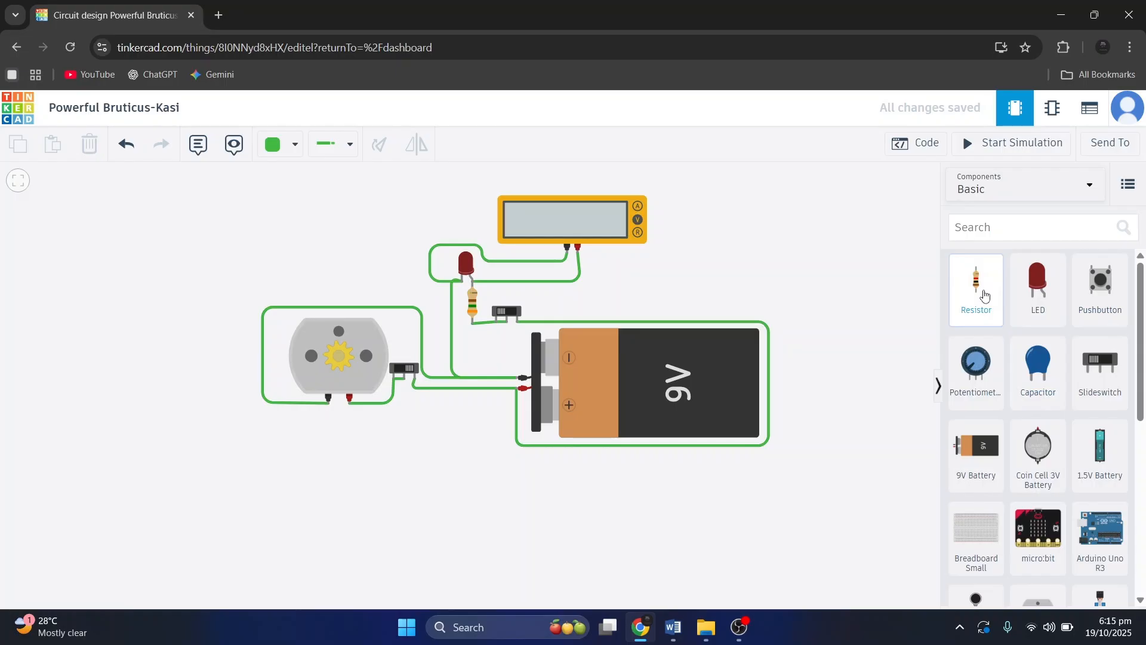
{"action": "left_click_drag", "start_coordinate": [984, 295], "coordinate": [378, 441]}
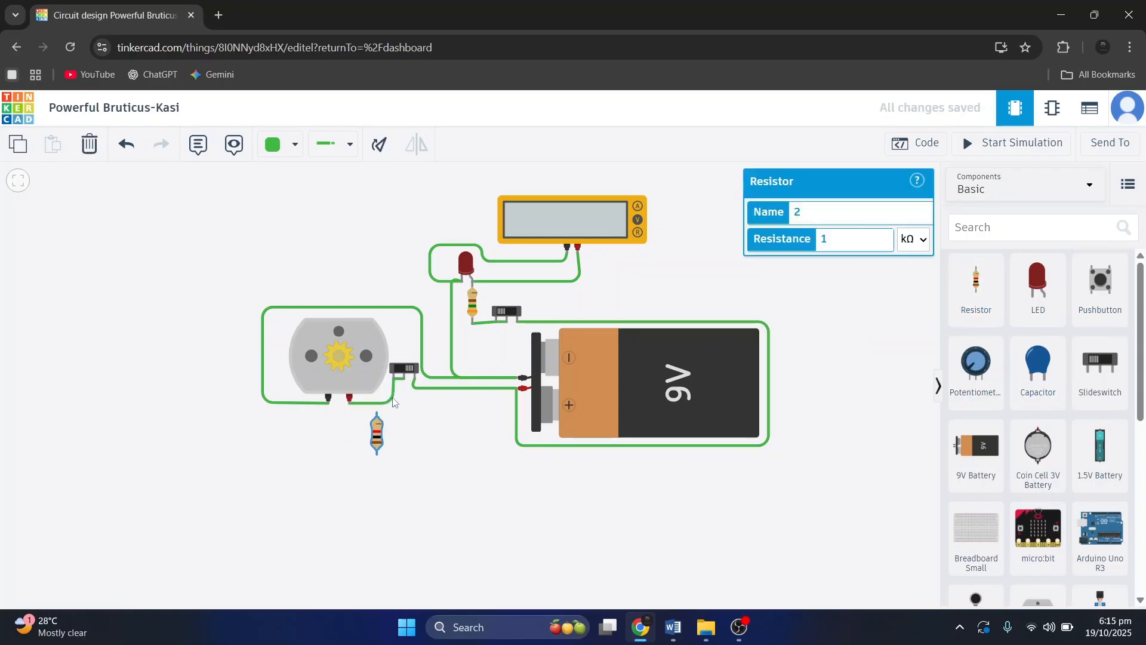
{"action": "left_click", "coordinate": [393, 404]}
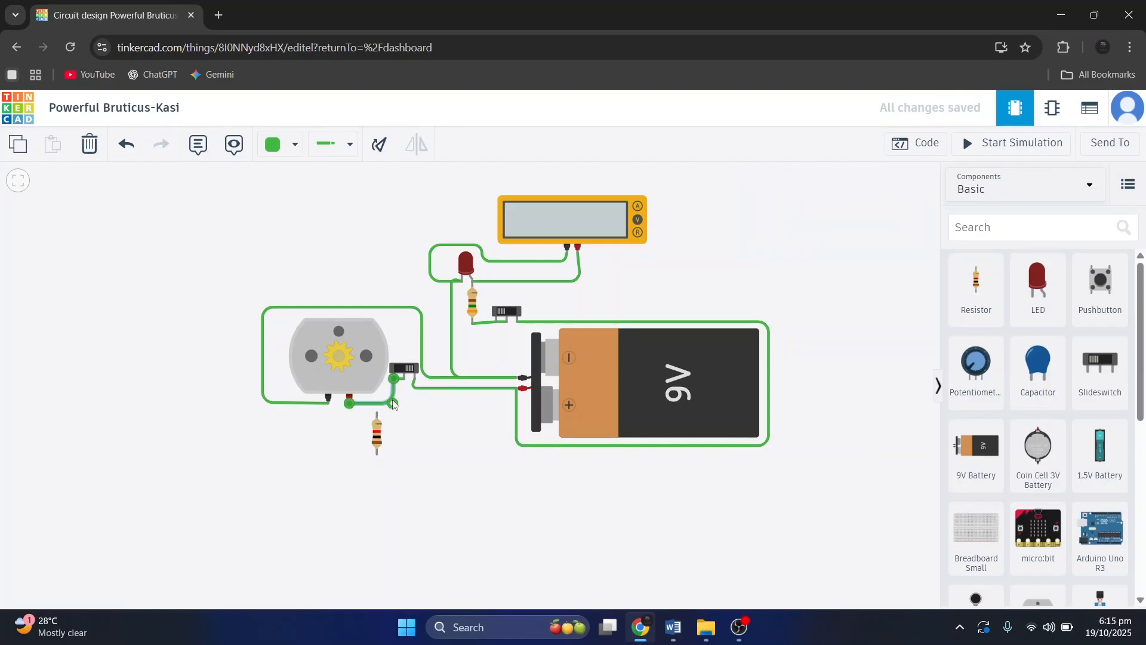
{"action": "key", "text": "Delete"}
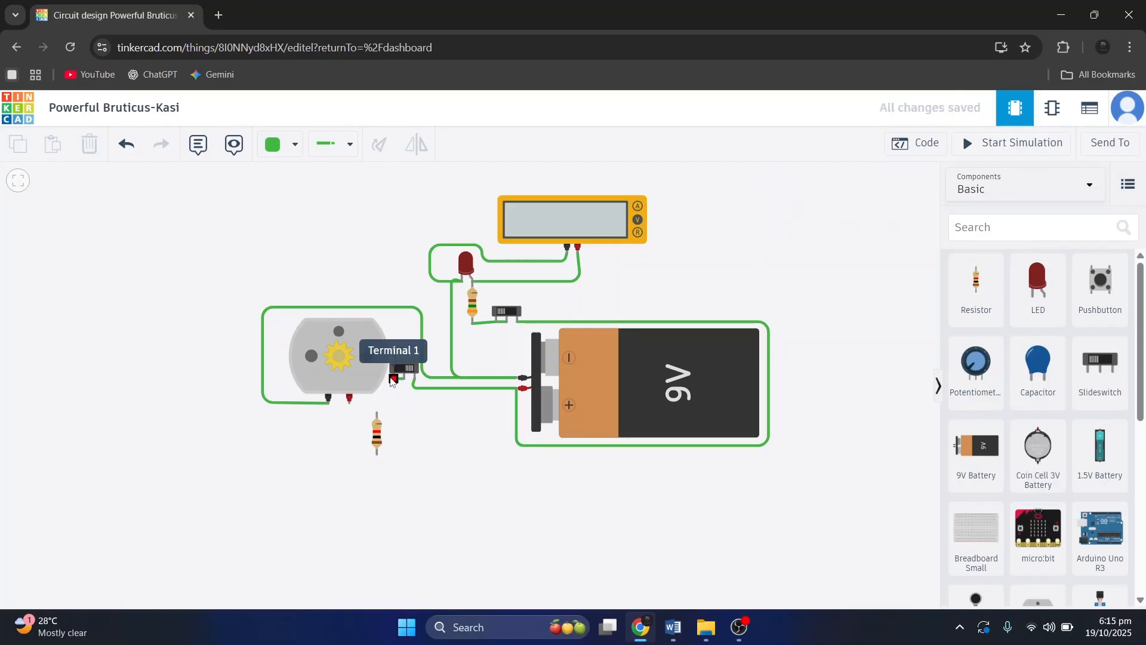
Rotate the new resistor to horizontal and attach one end to the DC motor's red terminal.
{"action": "left_click", "coordinate": [376, 440]}
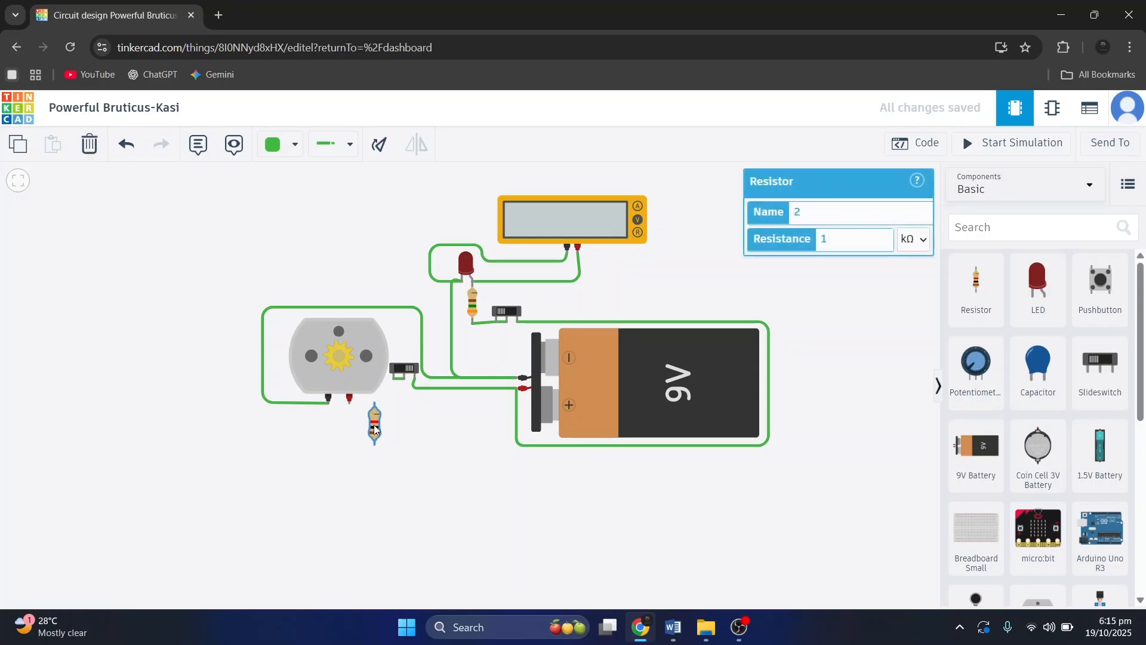
{"action": "left_click", "coordinate": [378, 146]}
{"action": "left_click", "coordinate": [378, 146]}
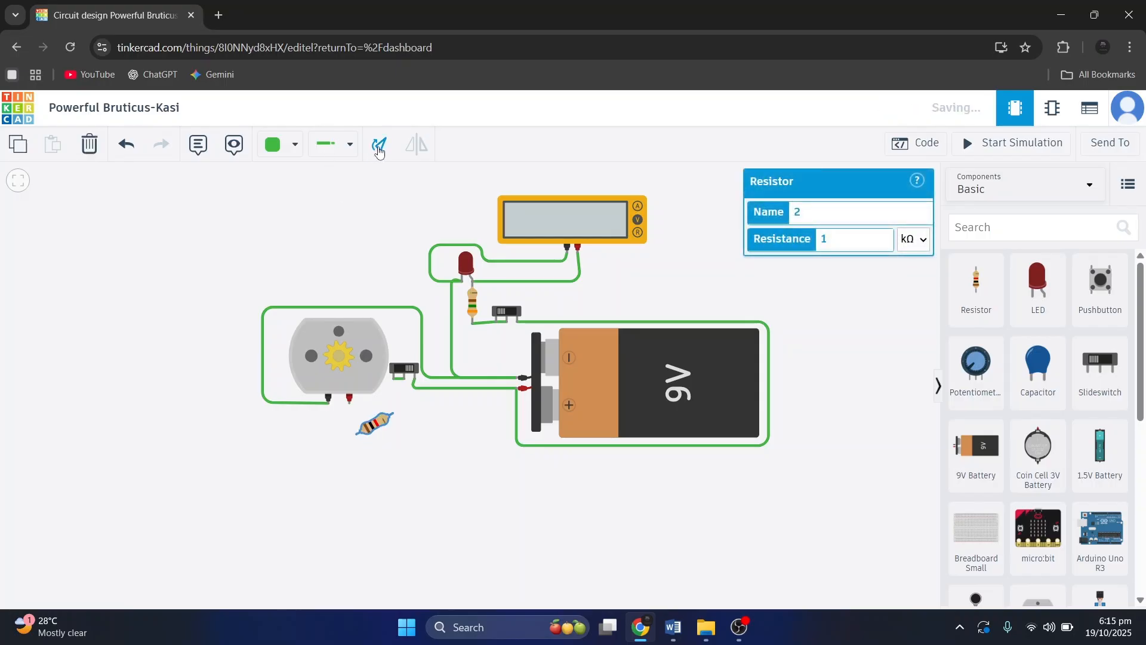
{"action": "left_click", "coordinate": [378, 146]}
{"action": "left_click_drag", "start_coordinate": [369, 425], "coordinate": [365, 406]}
{"action": "left_click", "coordinate": [370, 424]}
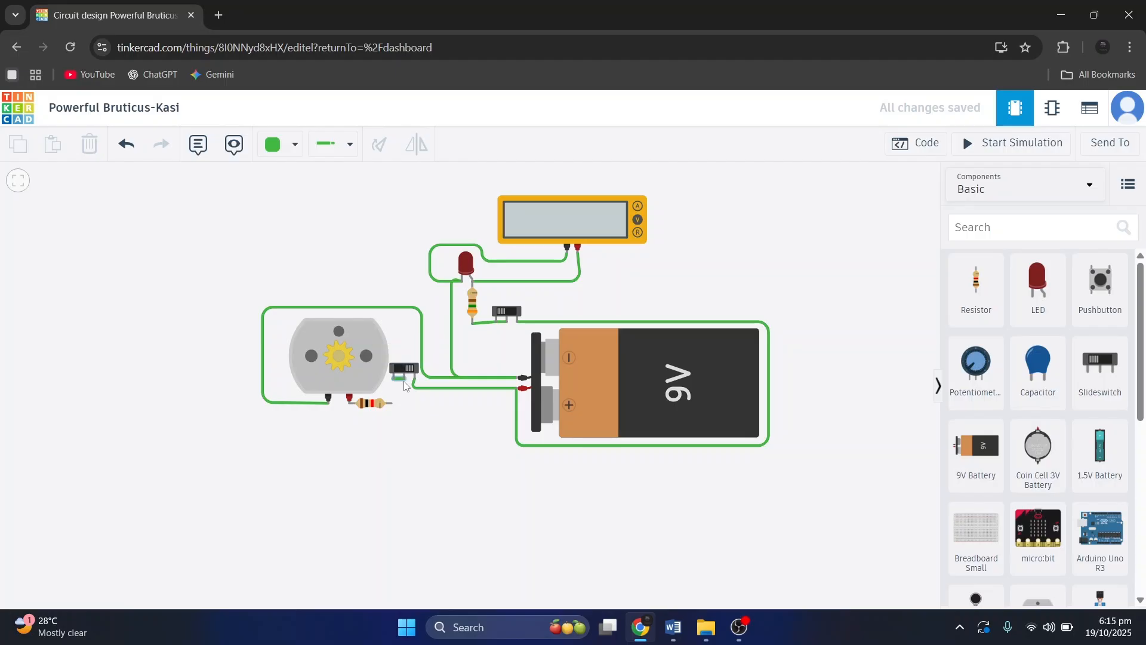
Wire the motor resistor's free end to Terminal 1 of the motor's slideswitch.
{"action": "left_click", "coordinate": [392, 402]}
{"action": "left_click", "coordinate": [397, 380]}
{"action": "left_click", "coordinate": [396, 377]}
Run the simulation, examine the motor's speed with the resistor in series, and stop the simulation.
{"action": "left_click", "coordinate": [1008, 145]}
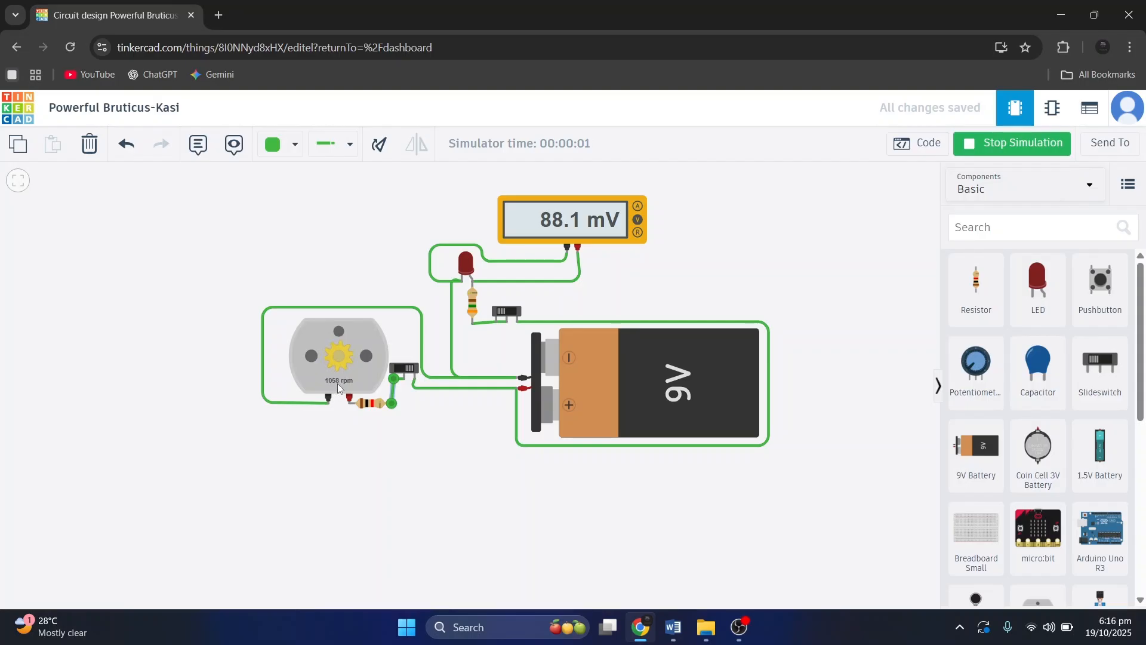
{"action": "scroll", "coordinate": [338, 387], "scroll_direction": "up", "scroll_amount": 5}
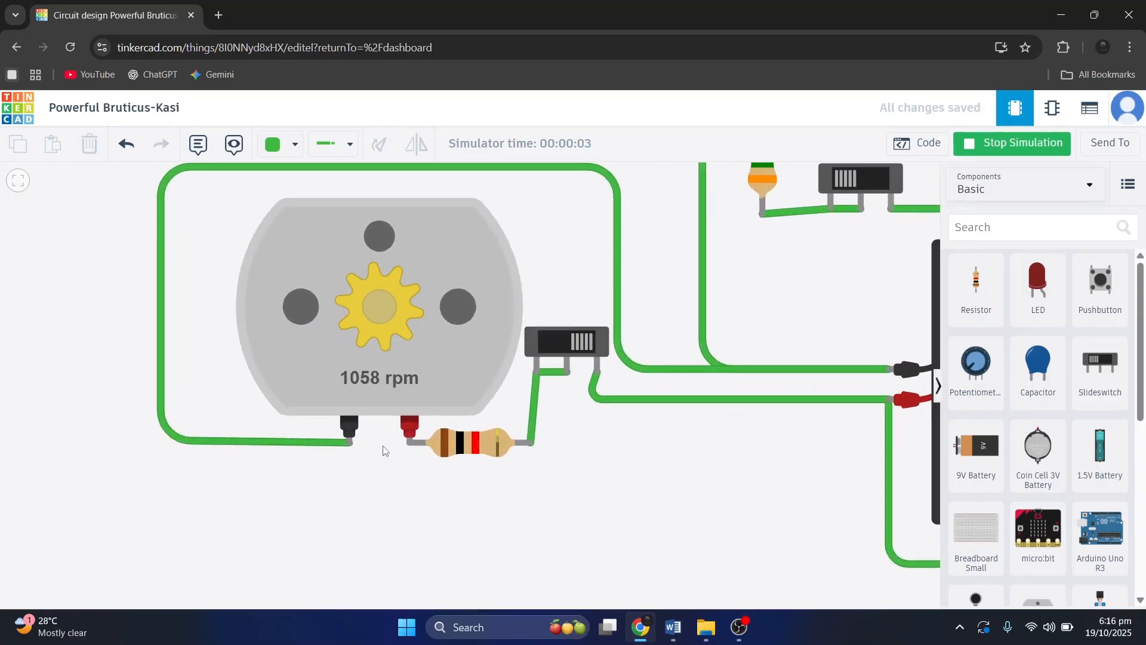
{"action": "left_click", "coordinate": [418, 367]}
{"action": "left_click", "coordinate": [679, 427]}
{"action": "left_click", "coordinate": [996, 154]}
Set the resistance of the resistor in series with the DC motor to 400 Ω.
{"action": "left_click", "coordinate": [483, 448]}
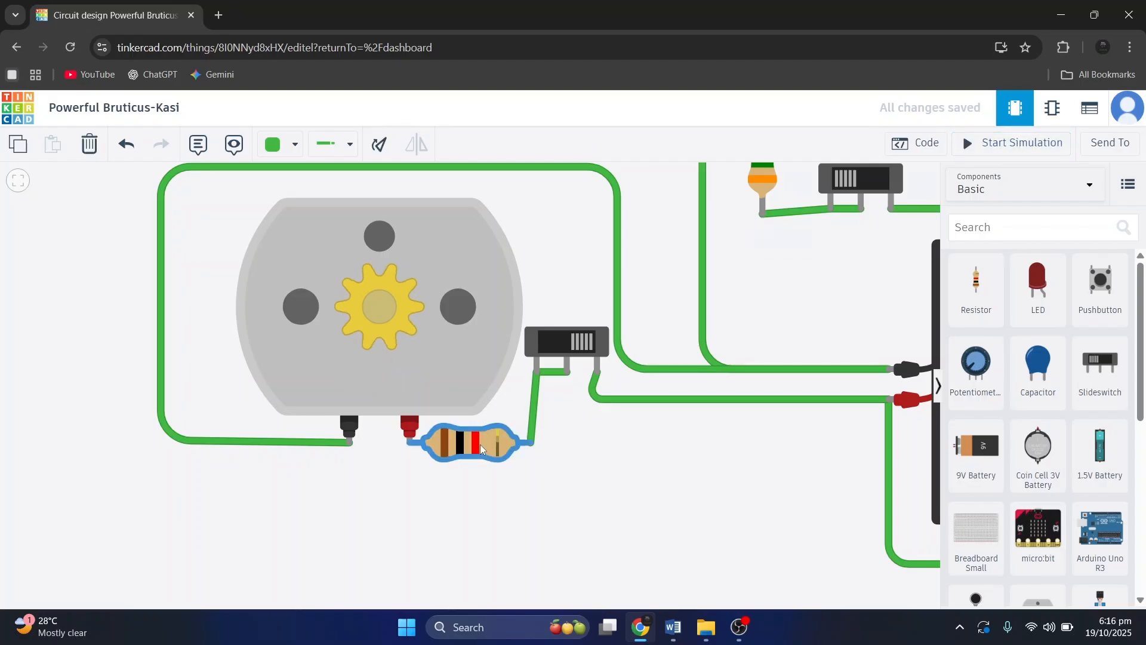
{"action": "left_click", "coordinate": [918, 240]}
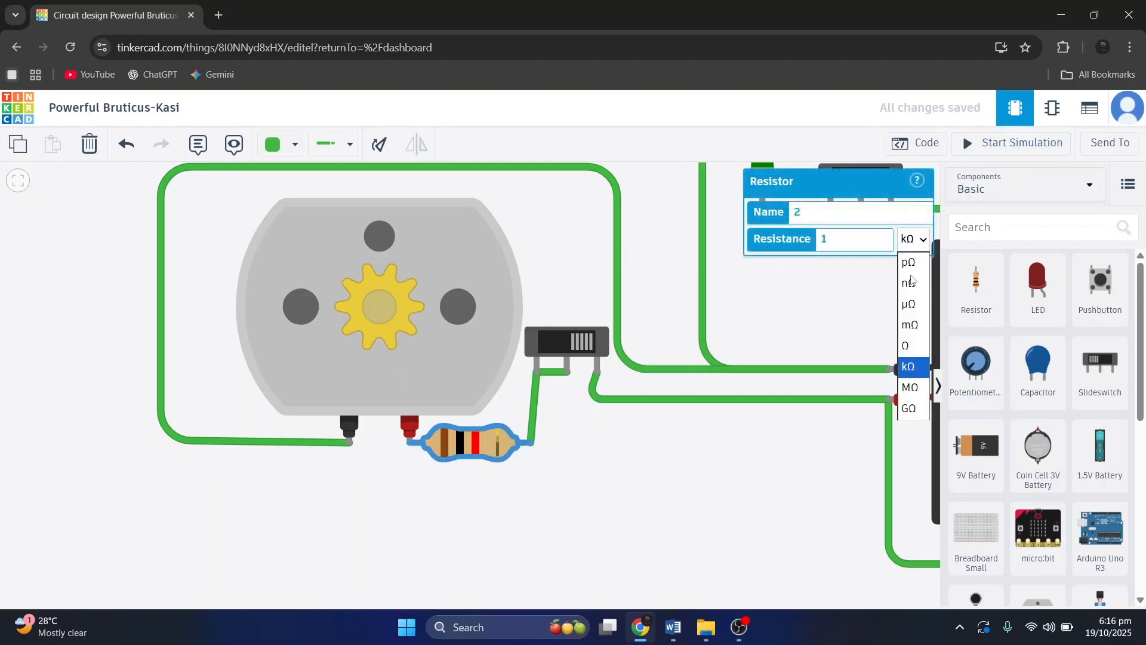
{"action": "left_click", "coordinate": [911, 346]}
{"action": "left_click", "coordinate": [852, 243]}
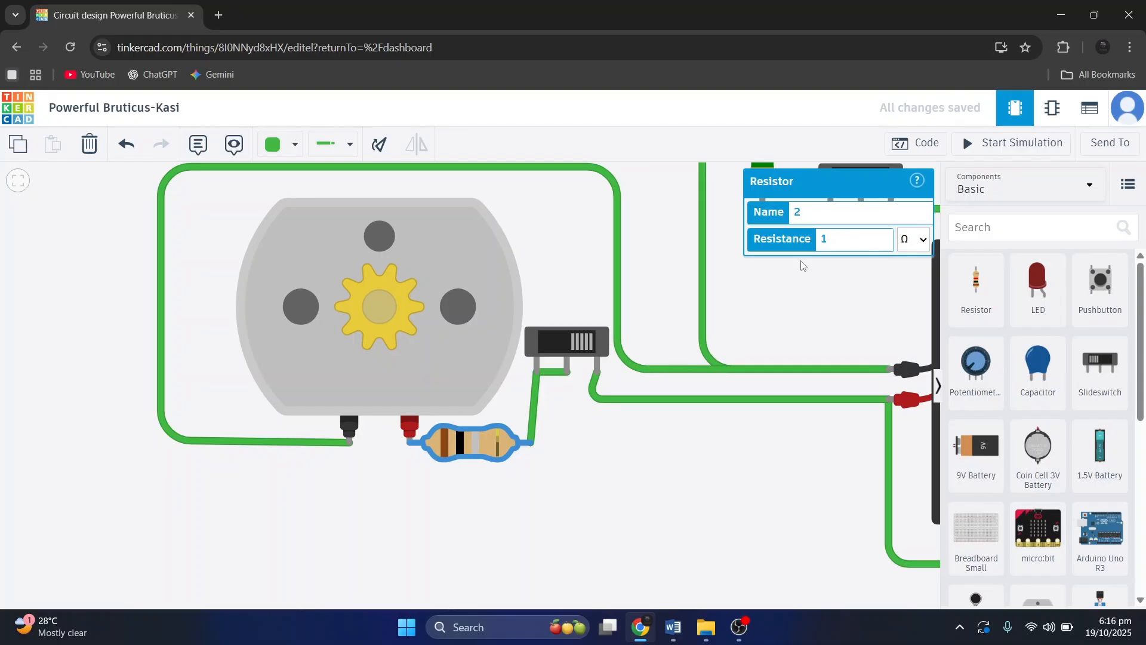
{"action": "type", "text": "400"}
{"action": "left_click", "coordinate": [813, 312]}
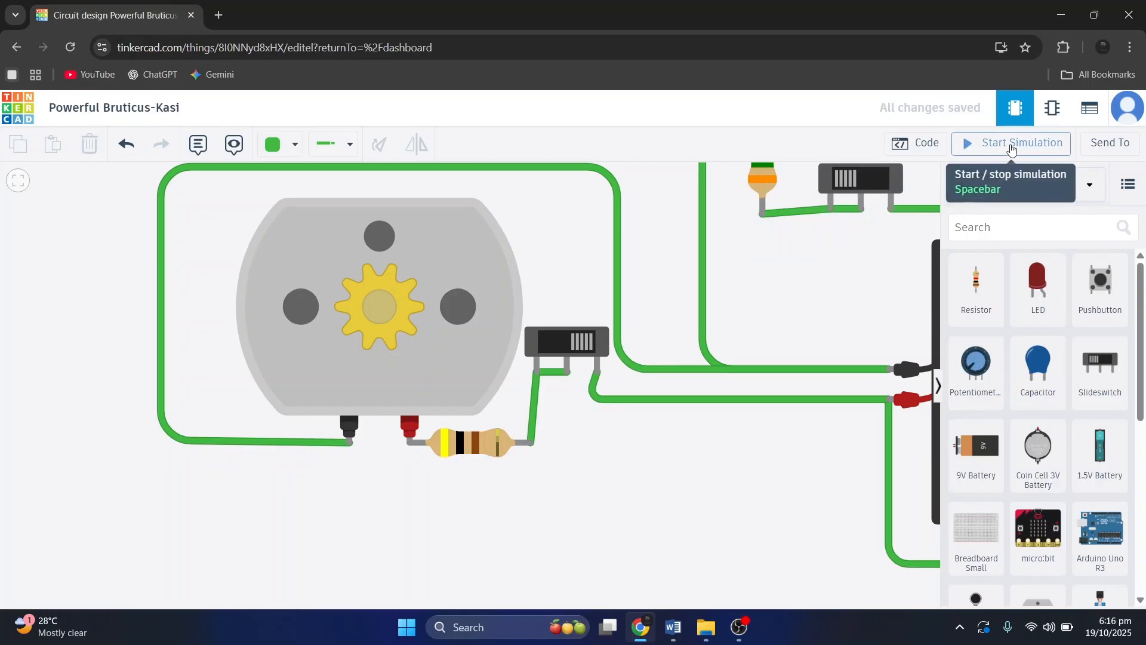
Run the simulation, examine the motor's speed with the new resistance, and switch the motor off with its slideswitch.
{"action": "left_click", "coordinate": [1011, 145]}
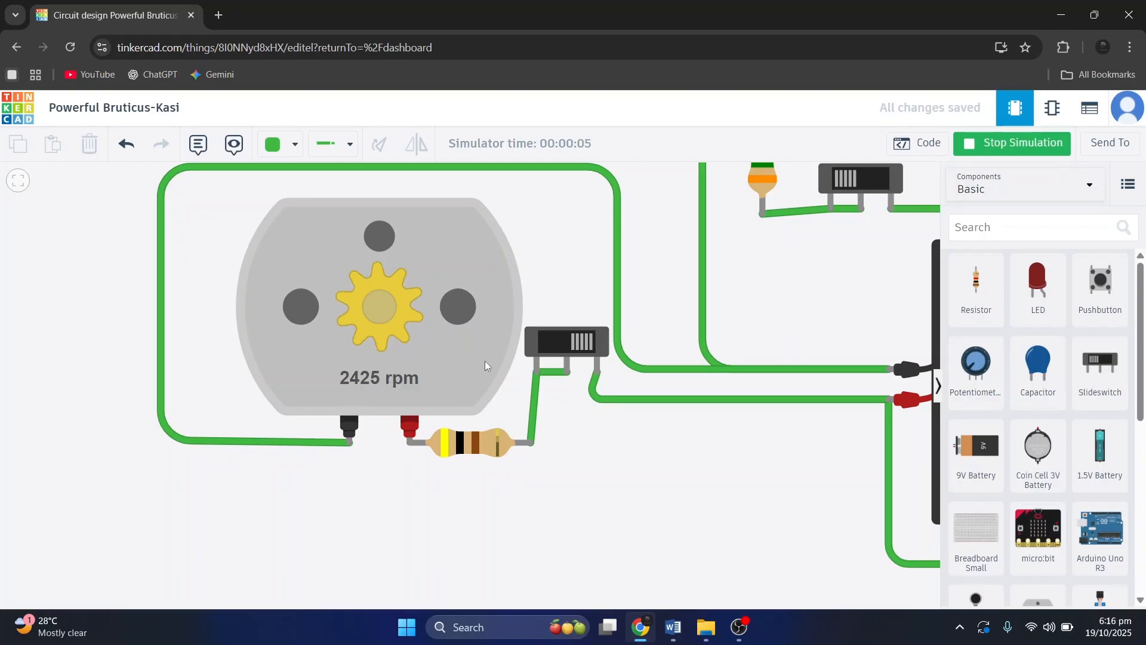
{"action": "left_click", "coordinate": [577, 352]}
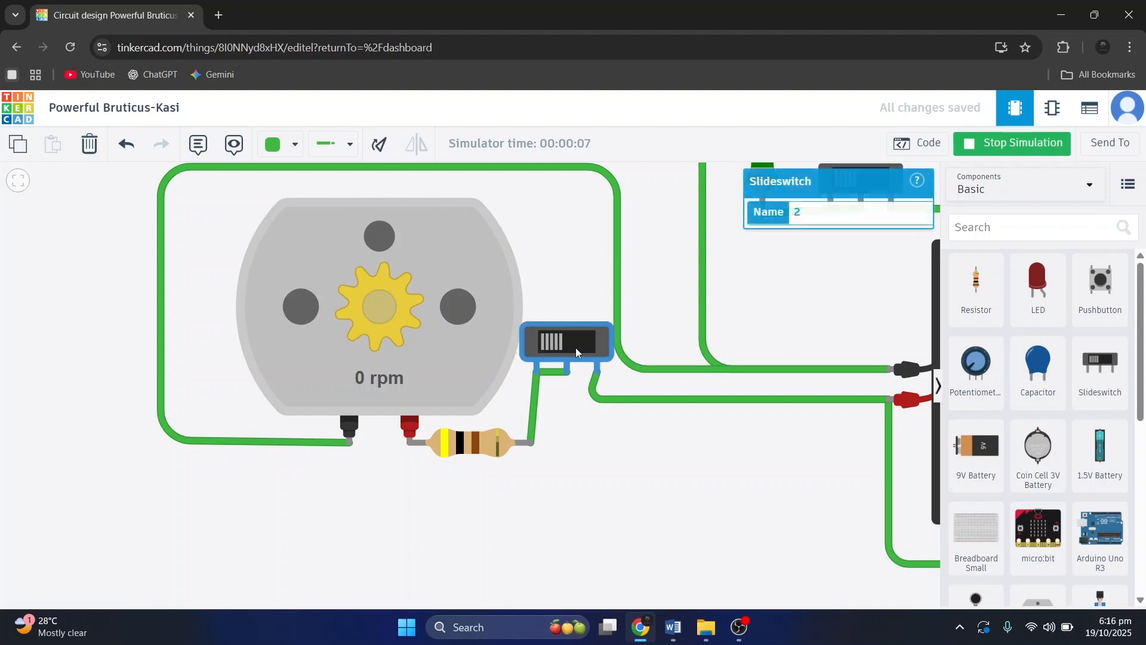
Switch the multimeter connected across the LED to amperage mode while the simulation runs.
{"action": "scroll", "coordinate": [645, 397], "scroll_direction": "down", "scroll_amount": 3}
{"action": "left_click_drag", "start_coordinate": [649, 453], "coordinate": [568, 484]}
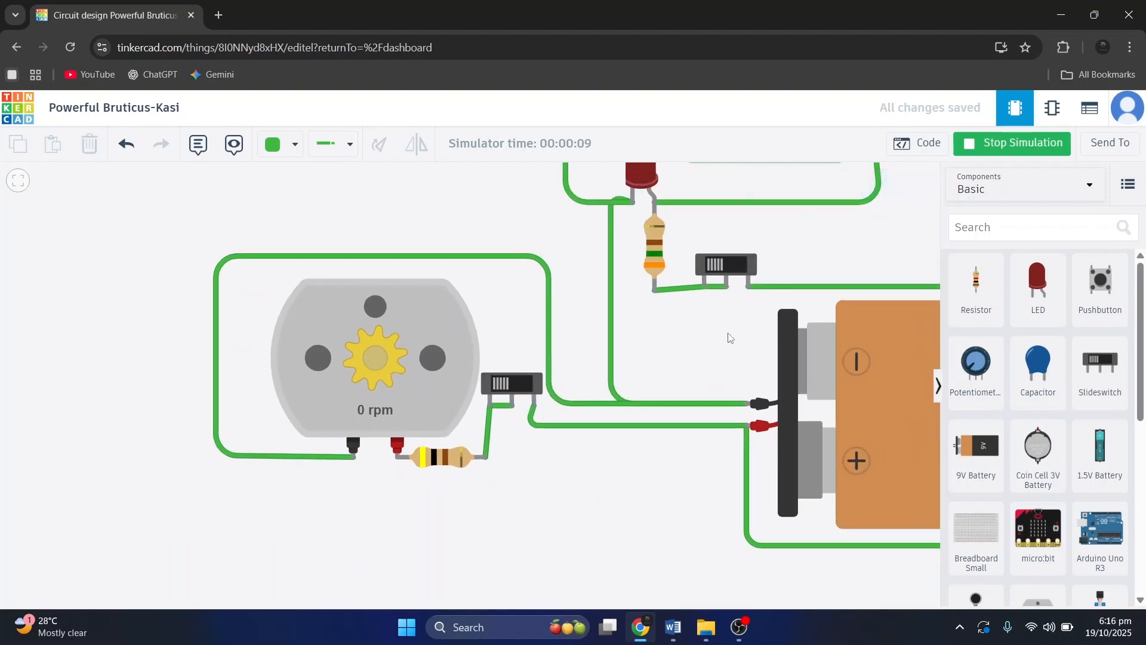
{"action": "left_click_drag", "start_coordinate": [695, 348], "coordinate": [551, 418]}
{"action": "scroll", "coordinate": [677, 366], "scroll_direction": "down", "scroll_amount": 1}
{"action": "scroll", "coordinate": [572, 411], "scroll_direction": "down", "scroll_amount": 1}
{"action": "left_click_drag", "start_coordinate": [638, 345], "coordinate": [608, 358]}
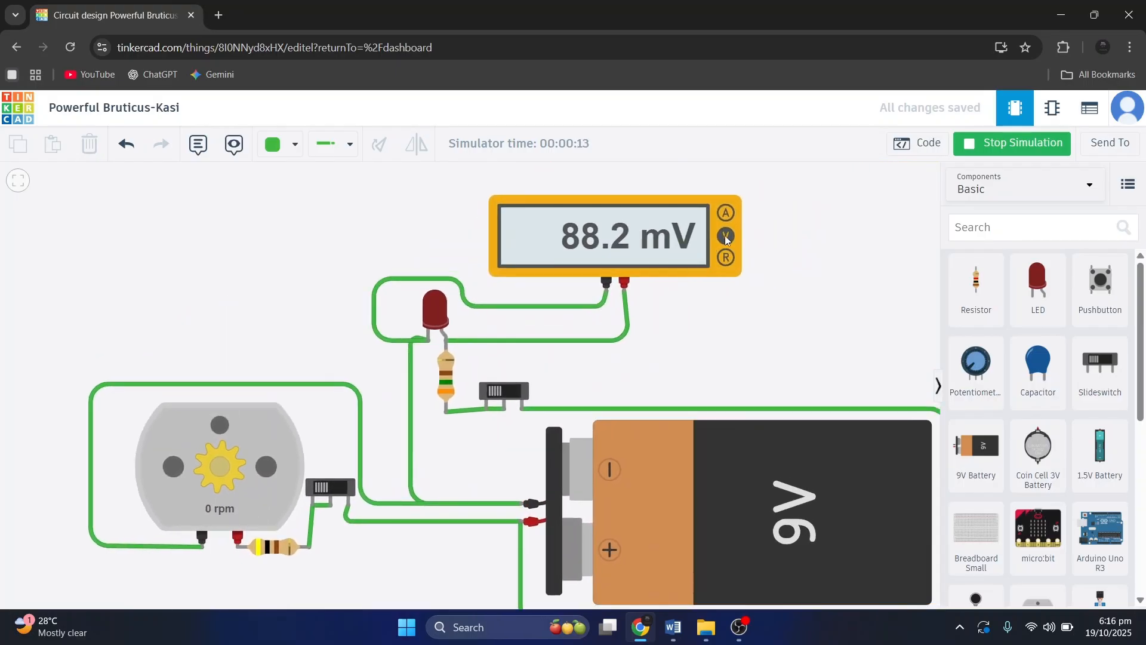
{"action": "left_click", "coordinate": [723, 214]}
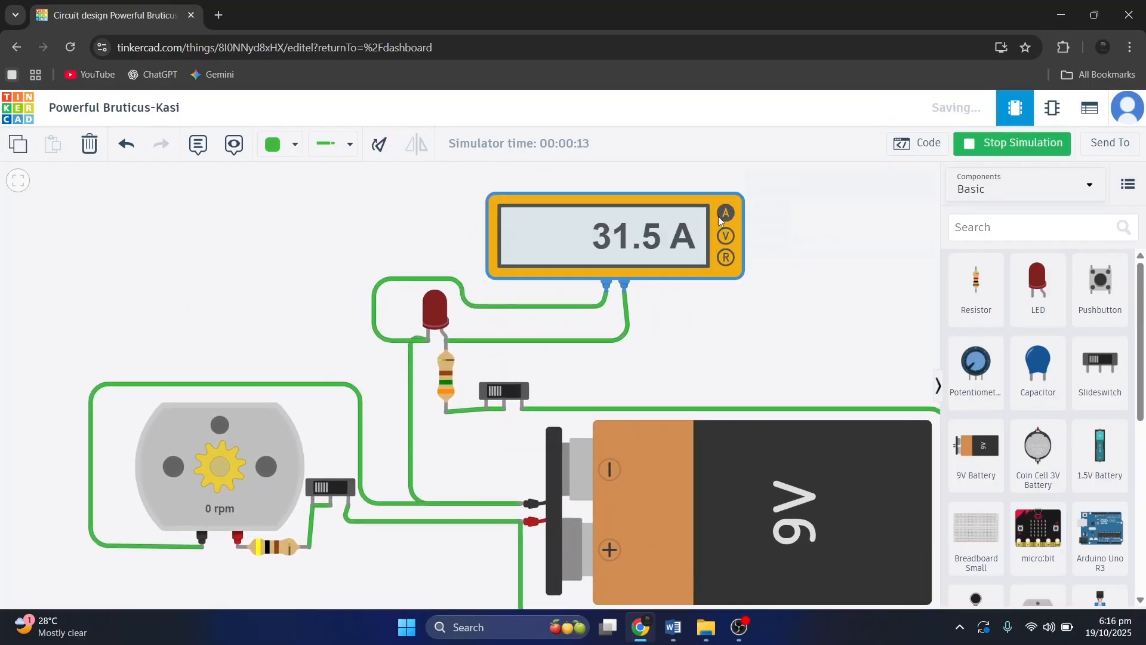
Toggle the LED's slideswitch on and off to compare the multimeter's current readings, and stop the simulation.
{"action": "left_click", "coordinate": [507, 396]}
{"action": "left_click", "coordinate": [507, 397]}
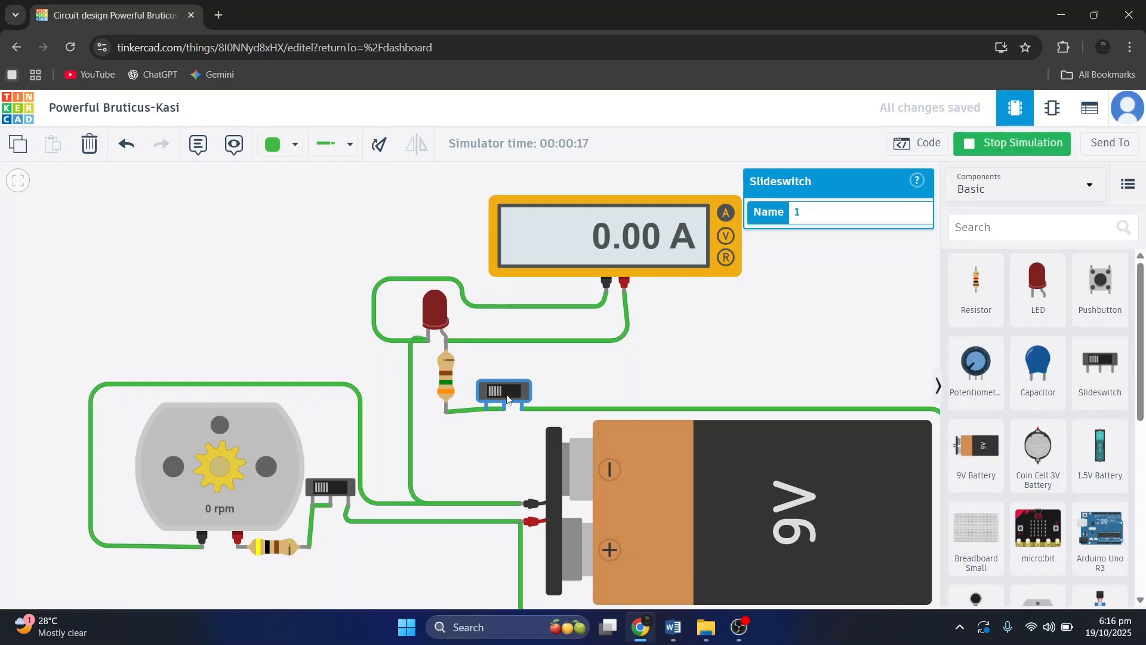
{"action": "left_click", "coordinate": [507, 397]}
{"action": "left_click", "coordinate": [507, 398]}
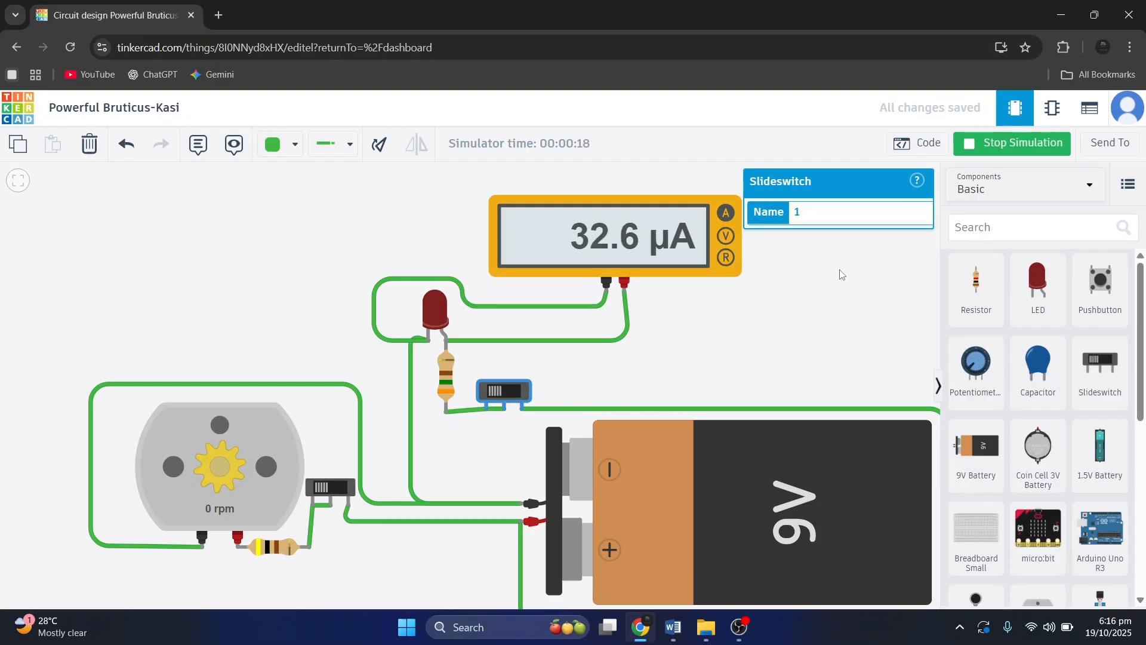
{"action": "left_click", "coordinate": [771, 322]}
{"action": "left_click", "coordinate": [1012, 142]}
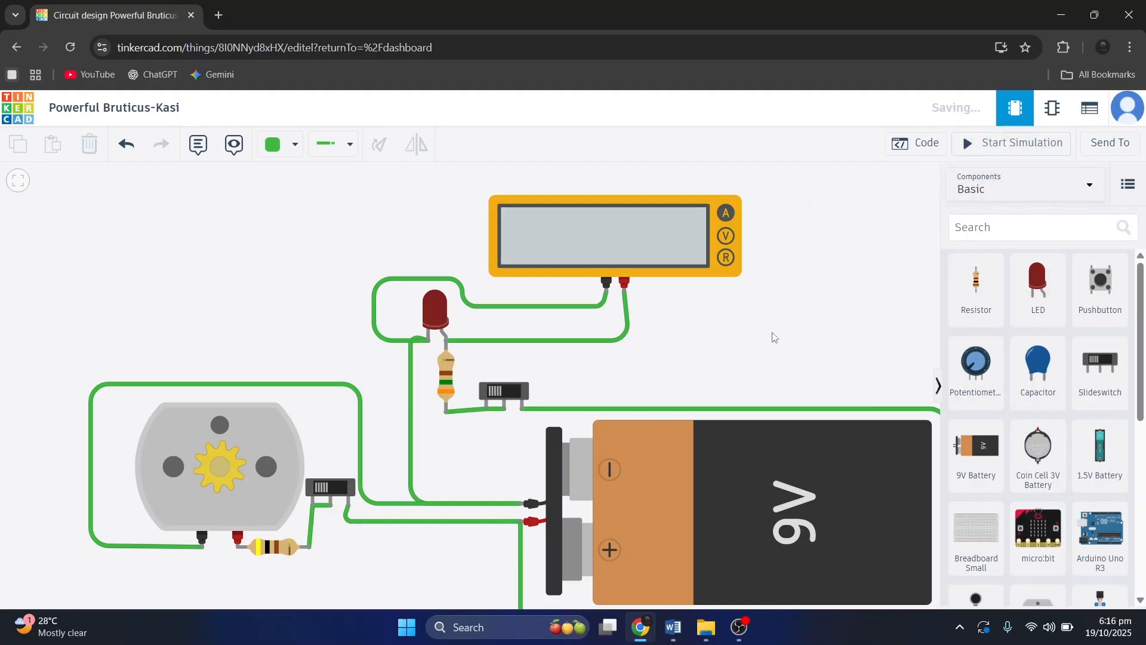
Place a second Multimeter in the empty area to the left of the DC motor.
{"action": "scroll", "coordinate": [775, 338], "scroll_direction": "down", "scroll_amount": 3}
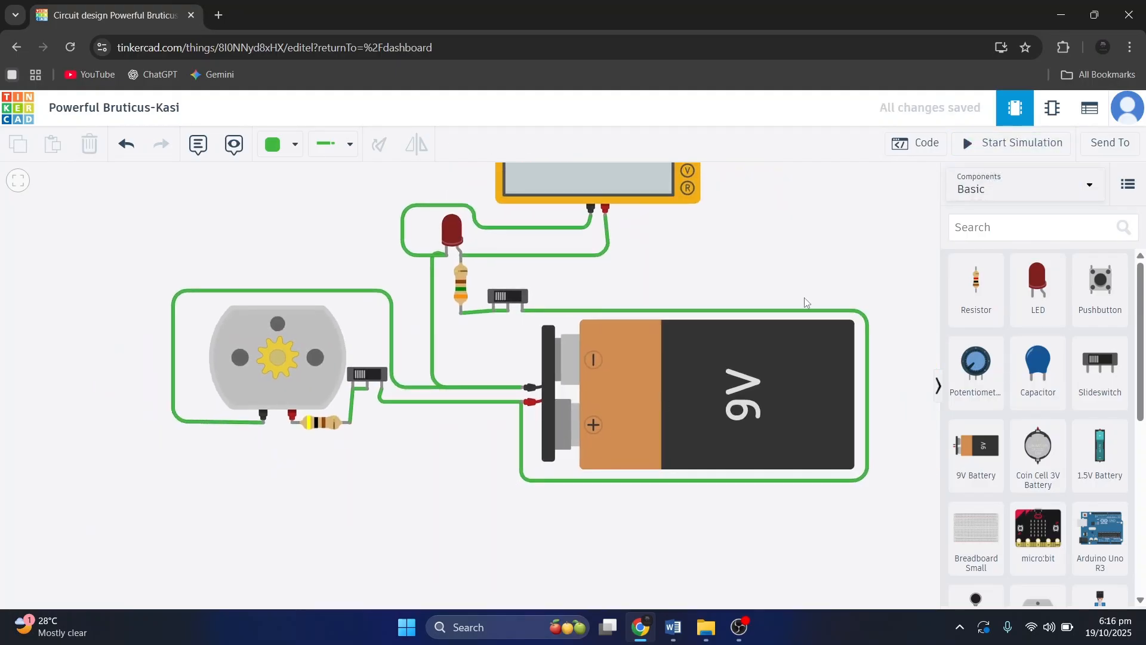
{"action": "scroll", "coordinate": [806, 302], "scroll_direction": "down", "scroll_amount": 3}
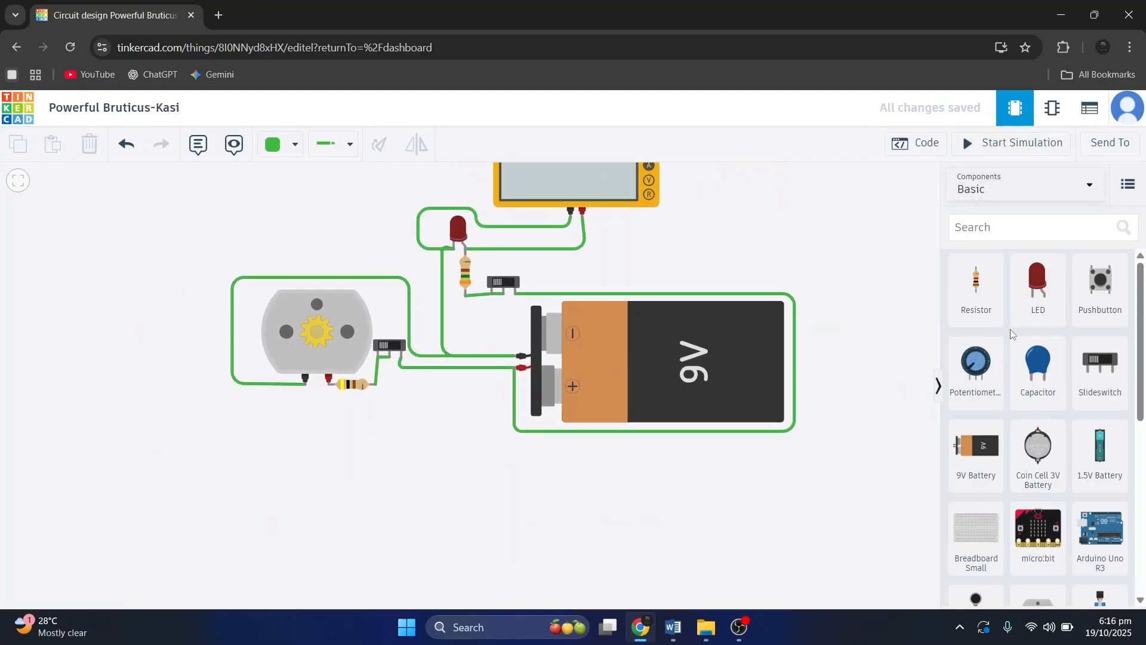
{"action": "scroll", "coordinate": [1039, 418], "scroll_direction": "down", "scroll_amount": 5}
{"action": "left_click", "coordinate": [1027, 566]}
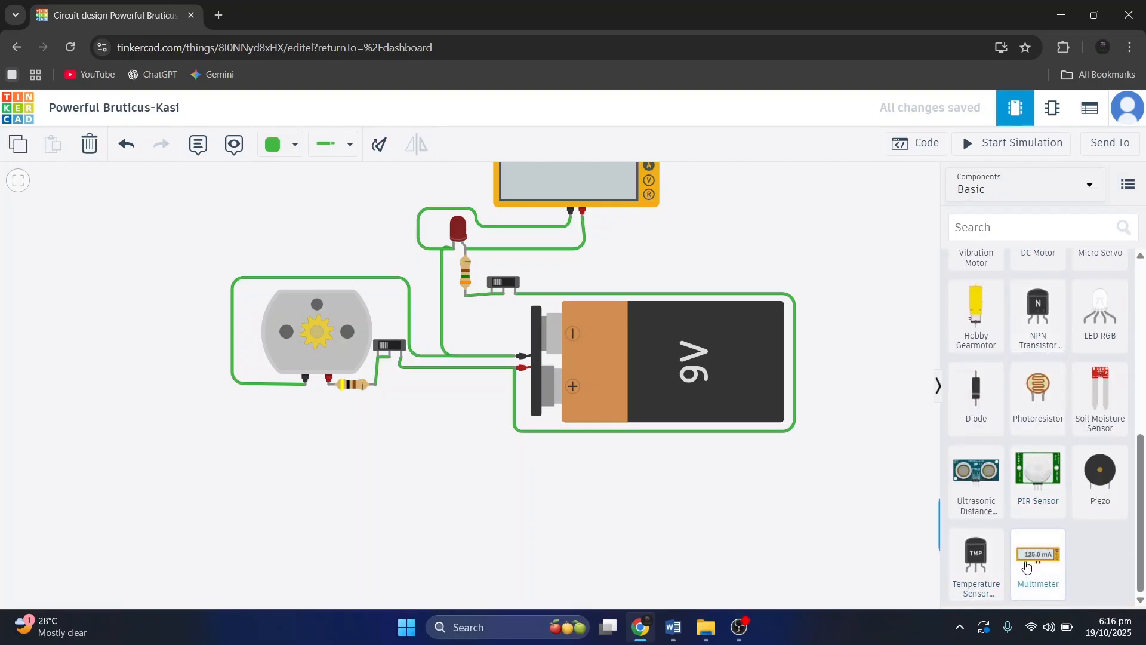
{"action": "left_click_drag", "start_coordinate": [1026, 566], "coordinate": [137, 371]}
{"action": "left_click", "coordinate": [137, 369]}
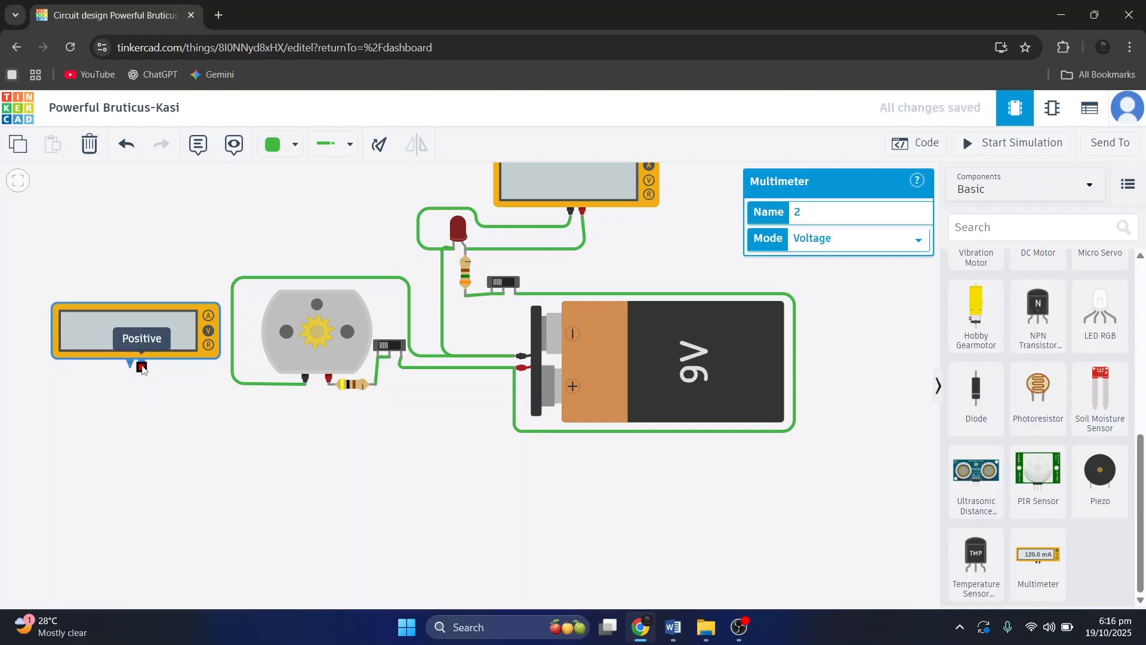
Wire the new multimeter's positive terminal to the DC motor's red terminal, routing the wire beneath both components.
{"action": "left_click", "coordinate": [141, 361]}
{"action": "left_click", "coordinate": [141, 402]}
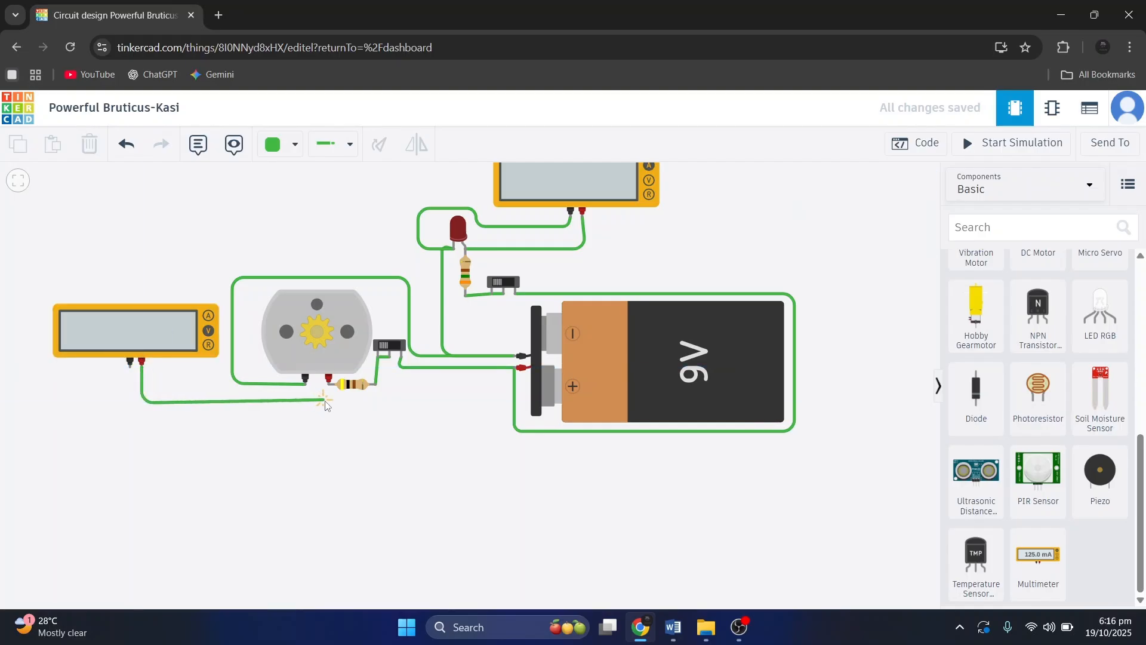
{"action": "left_click", "coordinate": [328, 402]}
{"action": "left_click", "coordinate": [329, 384]}
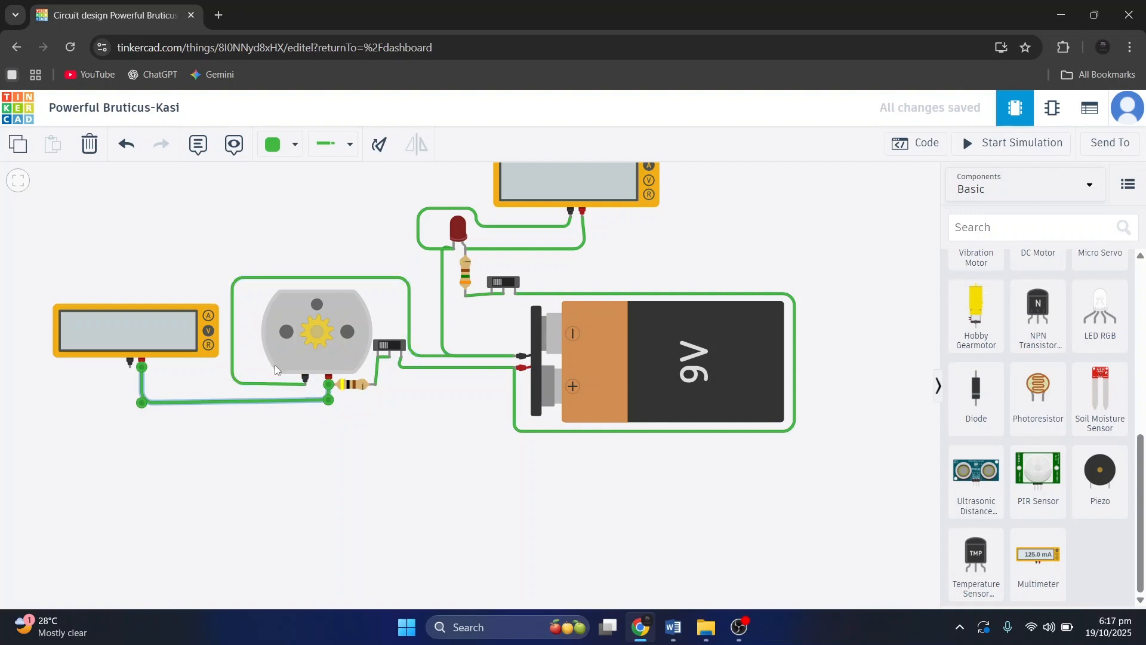
Wire the DC motor's black terminal to the new multimeter's negative terminal, routing the wire up and around the meter.
{"action": "left_click", "coordinate": [305, 381]}
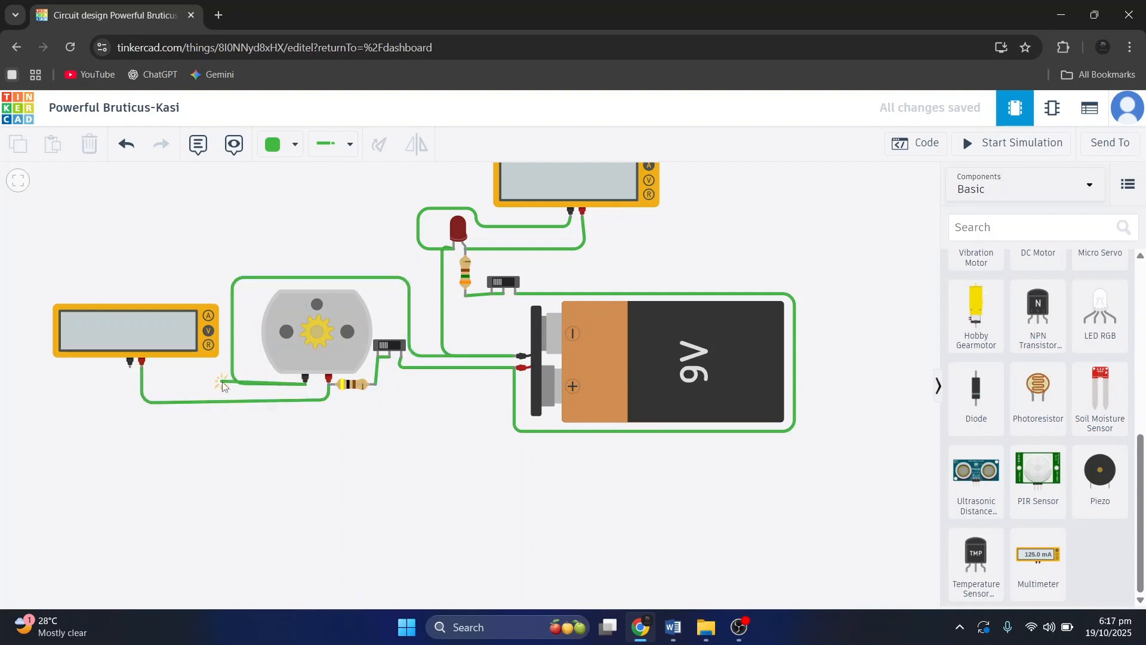
{"action": "left_click", "coordinate": [222, 382]}
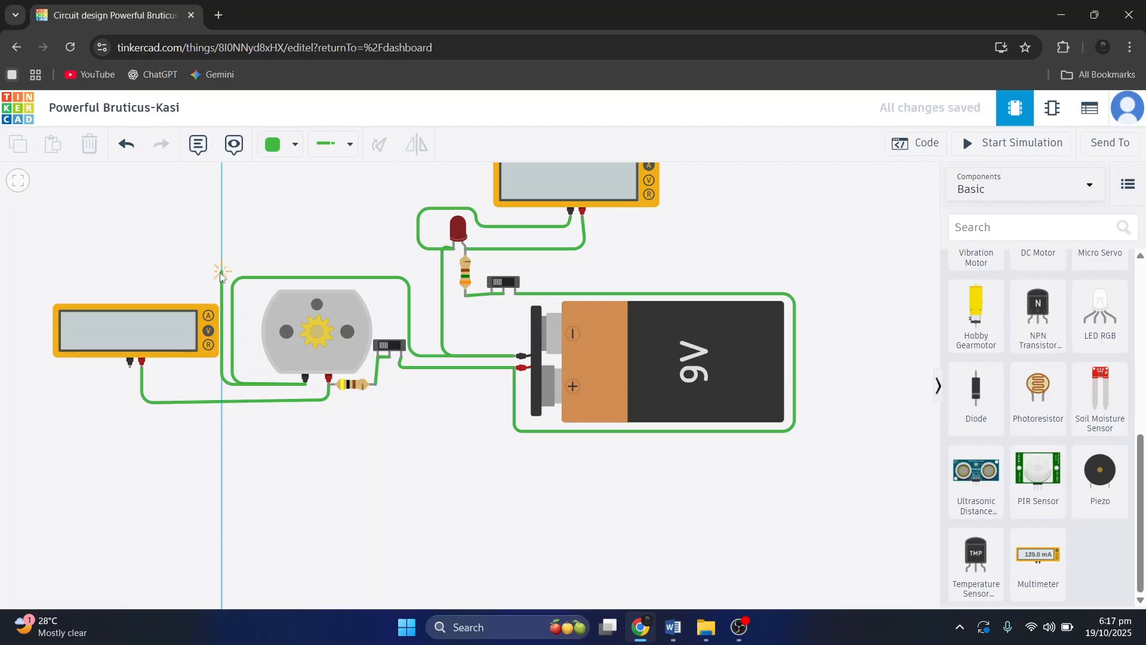
{"action": "left_click", "coordinate": [221, 273]}
{"action": "left_click", "coordinate": [42, 273]}
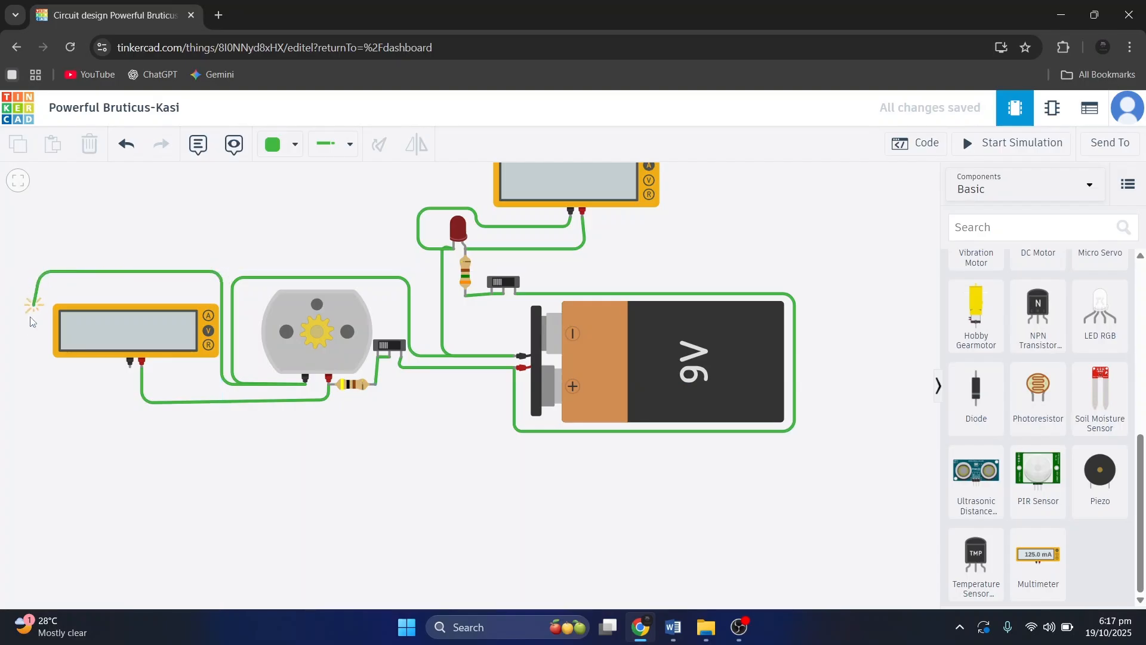
{"action": "left_click", "coordinate": [41, 367]}
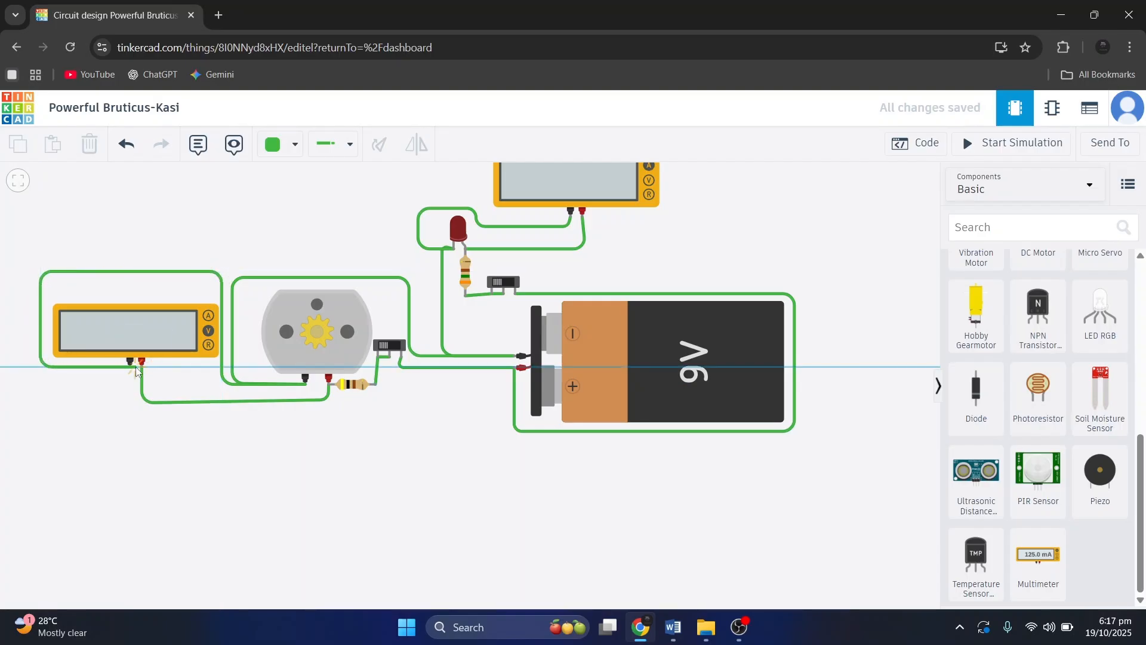
{"action": "left_click", "coordinate": [130, 368]}
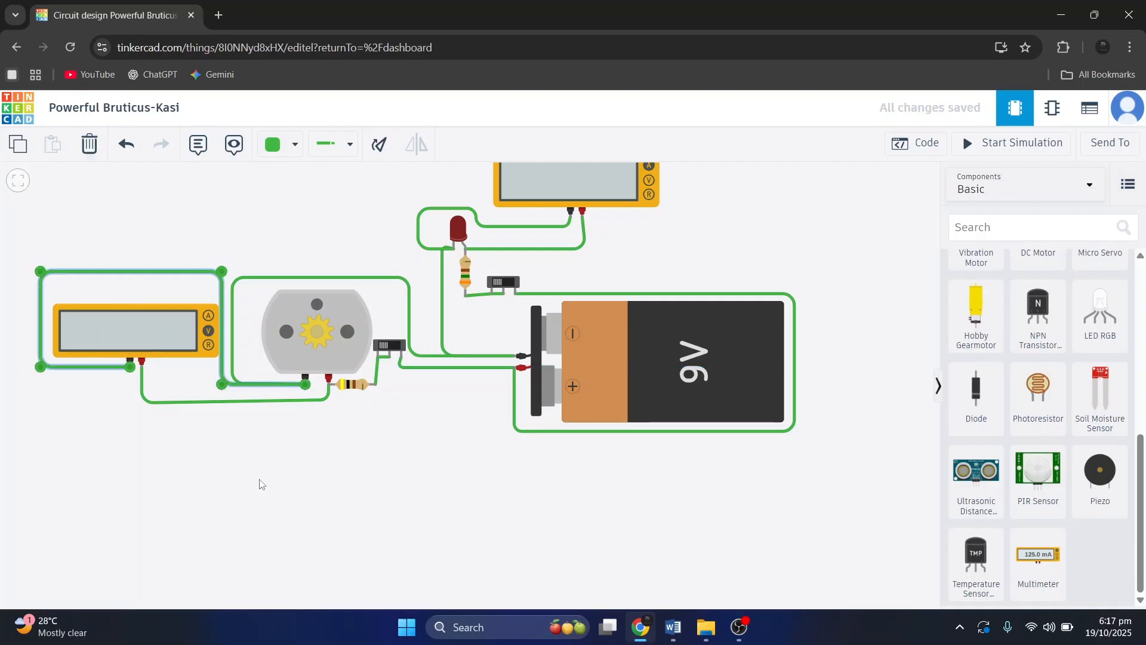
{"action": "left_click", "coordinate": [384, 494]}
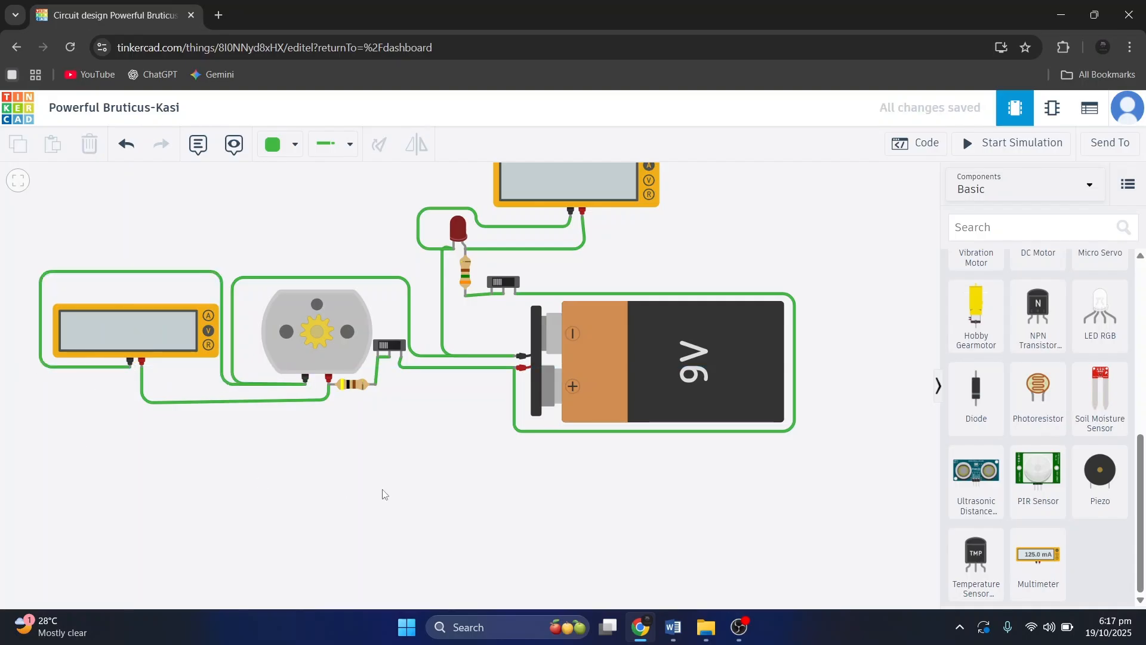
Run the simulation, switch the motor on, and check its multimeter in voltage and amperage modes.
{"action": "left_click", "coordinate": [1022, 143]}
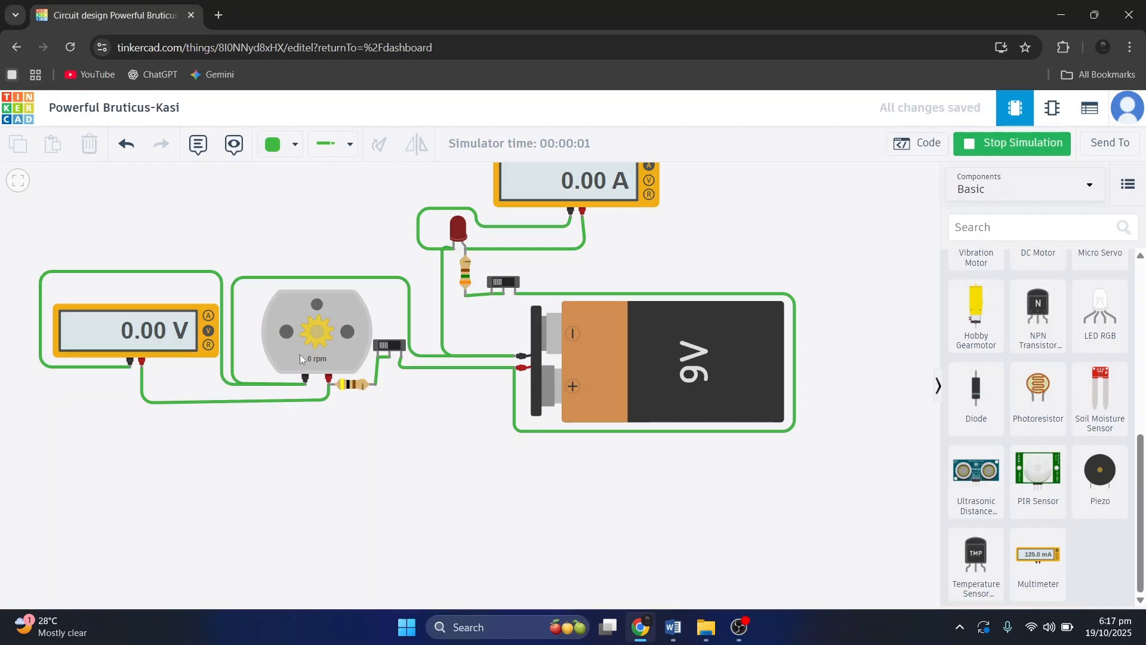
{"action": "scroll", "coordinate": [401, 471], "scroll_direction": "up", "scroll_amount": 3}
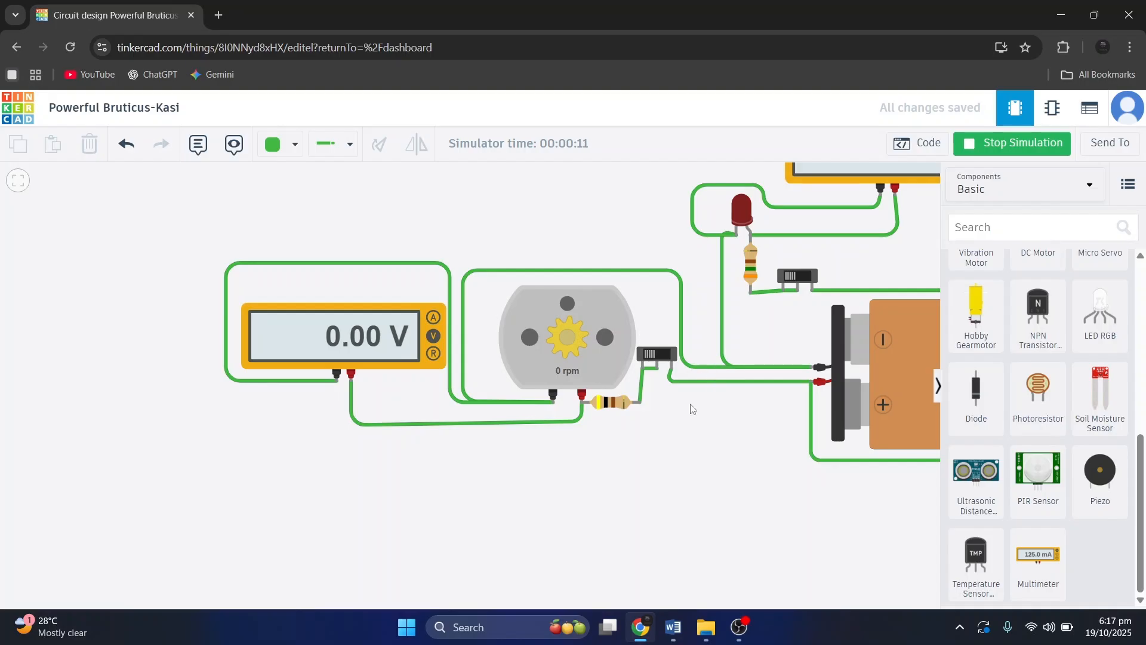
{"action": "scroll", "coordinate": [693, 409], "scroll_direction": "up", "scroll_amount": 4}
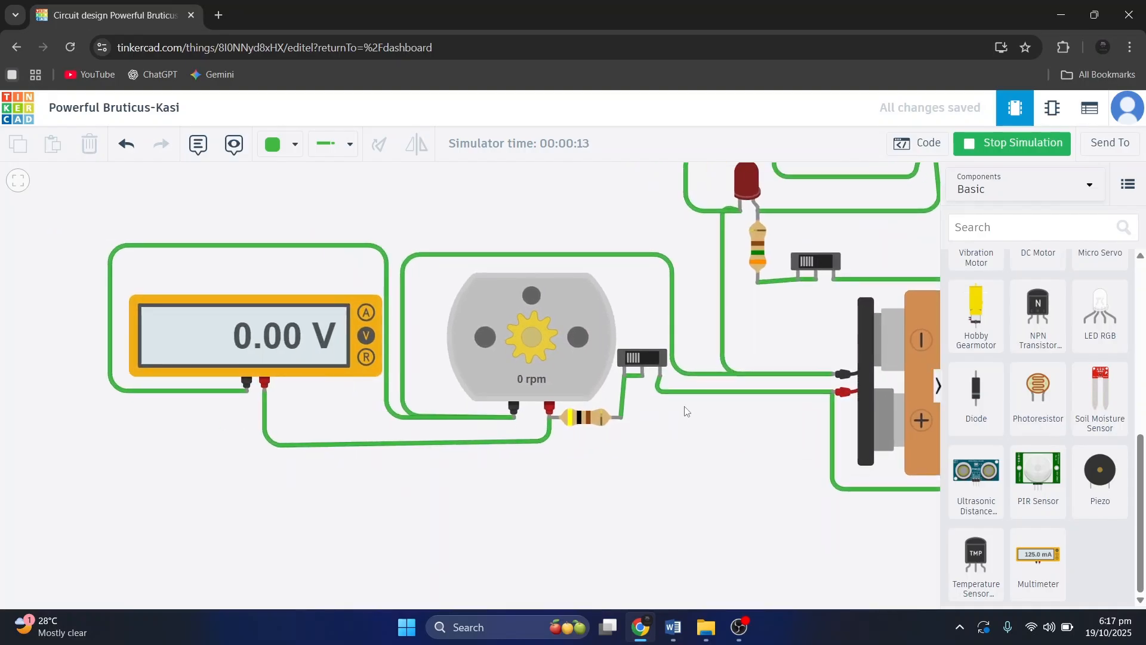
{"action": "left_click", "coordinate": [641, 359]}
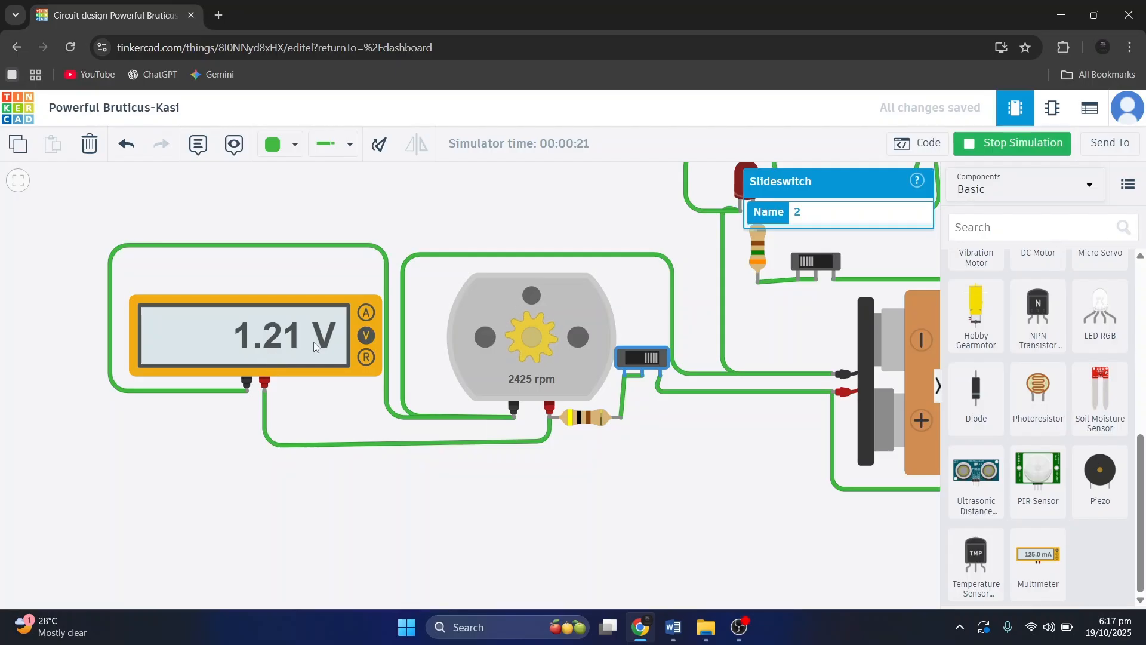
{"action": "left_click", "coordinate": [367, 313]}
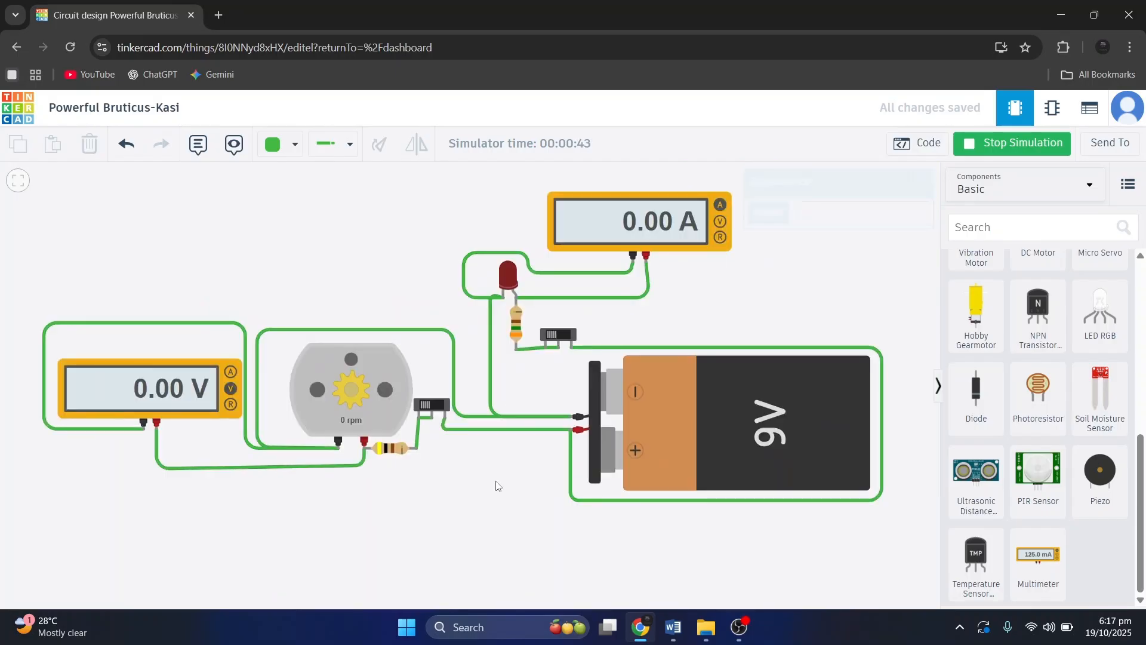
Examine the whole circuit with both multimeters while the simulation runs, and stop the simulation.
{"action": "scroll", "coordinate": [477, 485], "scroll_direction": "down", "scroll_amount": 4}
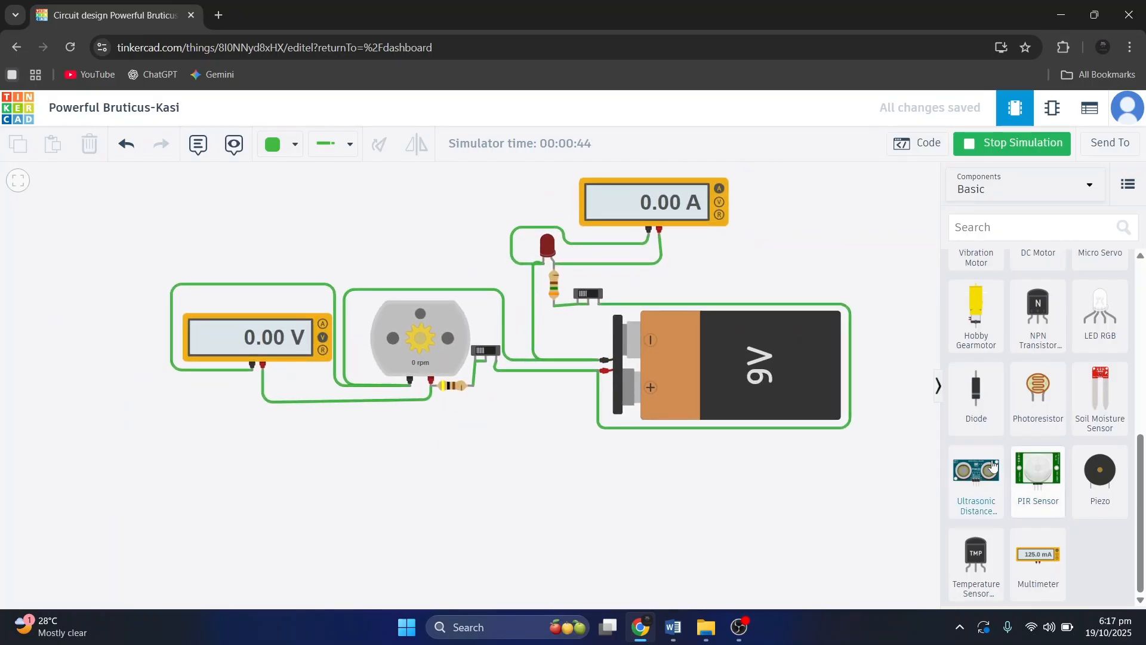
{"action": "scroll", "coordinate": [993, 466], "scroll_direction": "up", "scroll_amount": 3}
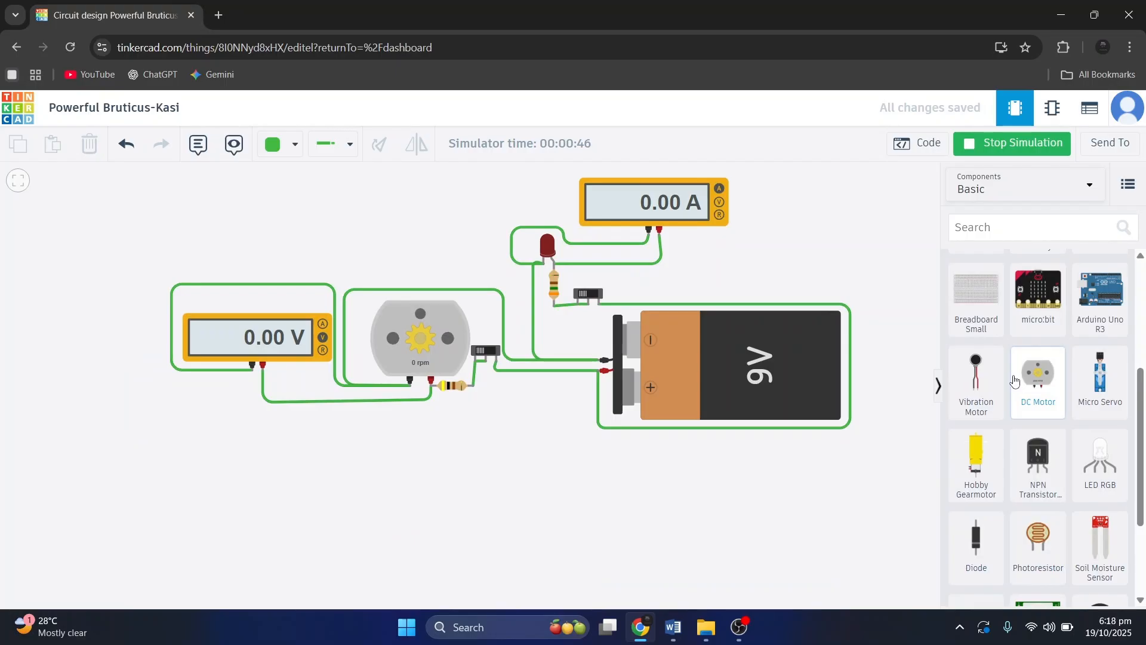
{"action": "scroll", "coordinate": [577, 445], "scroll_direction": "down", "scroll_amount": 1}
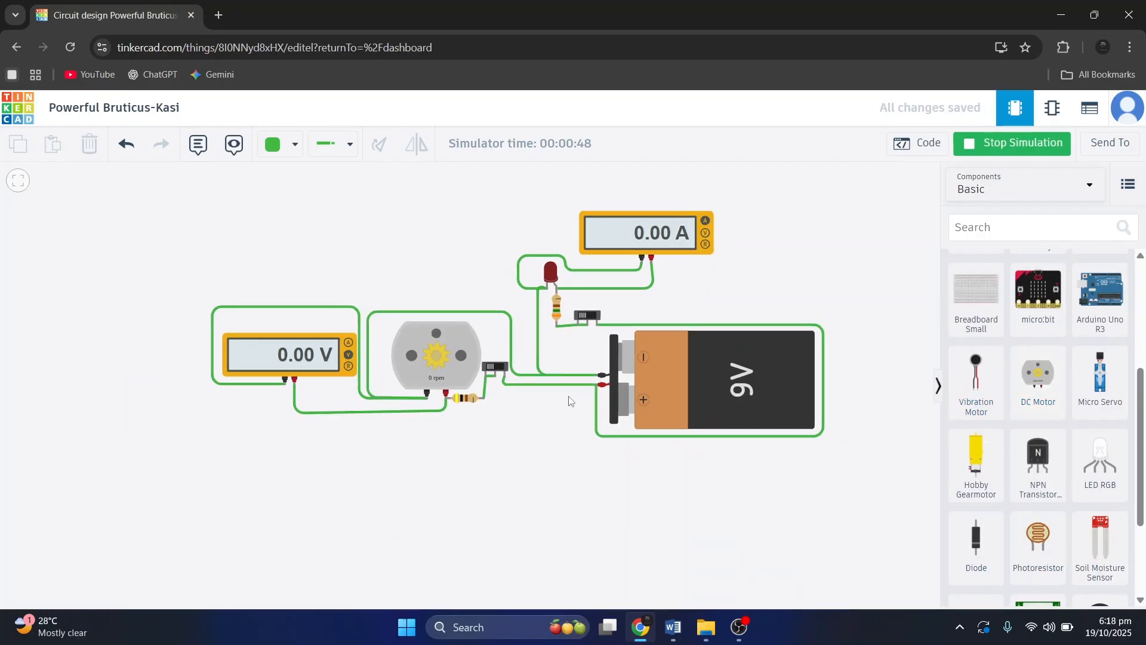
{"action": "scroll", "coordinate": [548, 481], "scroll_direction": "down", "scroll_amount": 2}
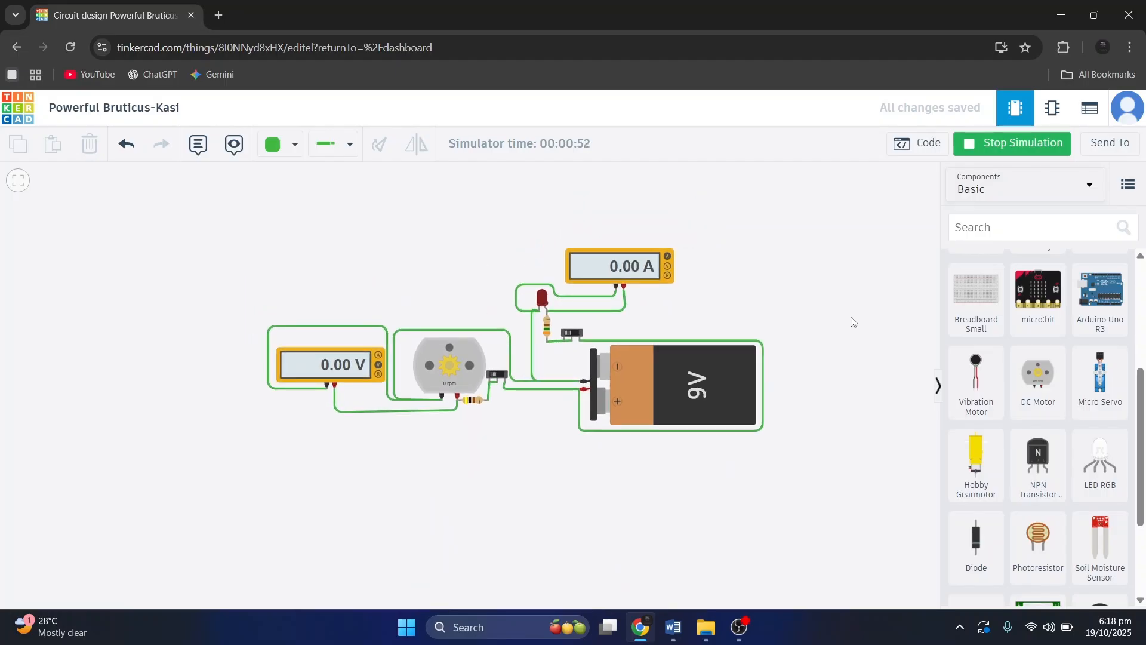
{"action": "scroll", "coordinate": [830, 316], "scroll_direction": "up", "scroll_amount": 1}
{"action": "scroll", "coordinate": [506, 486], "scroll_direction": "up", "scroll_amount": 2}
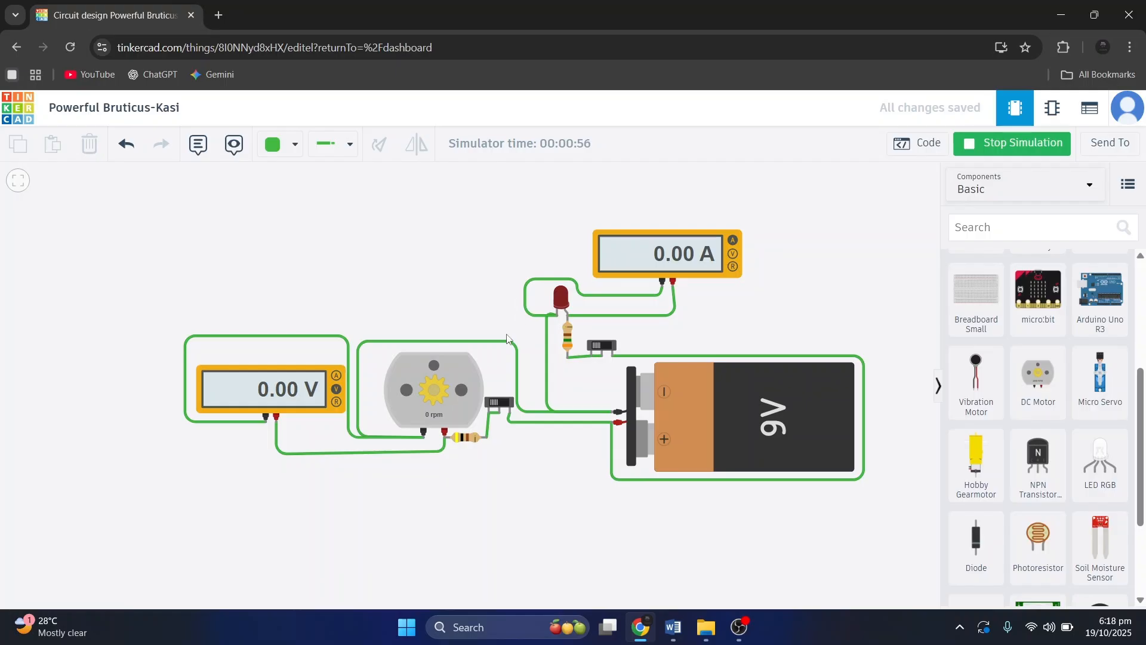
{"action": "scroll", "coordinate": [507, 334], "scroll_direction": "up", "scroll_amount": 2}
{"action": "left_click_drag", "start_coordinate": [528, 268], "coordinate": [424, 288]}
{"action": "scroll", "coordinate": [440, 294], "scroll_direction": "down", "scroll_amount": 3}
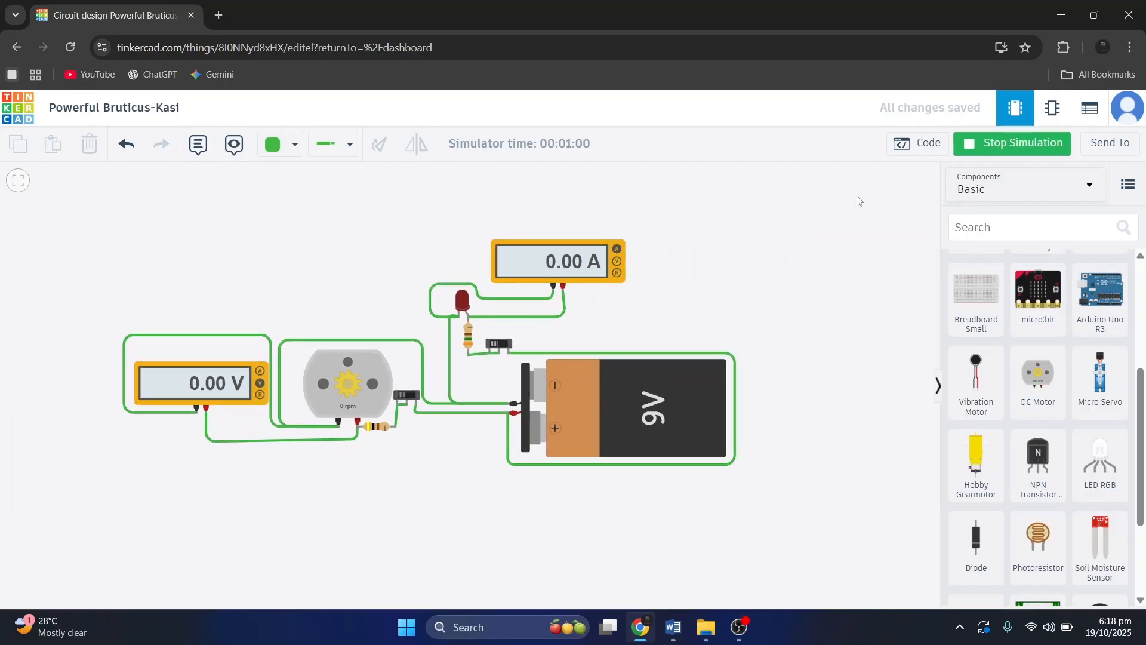
{"action": "left_click", "coordinate": [973, 145]}
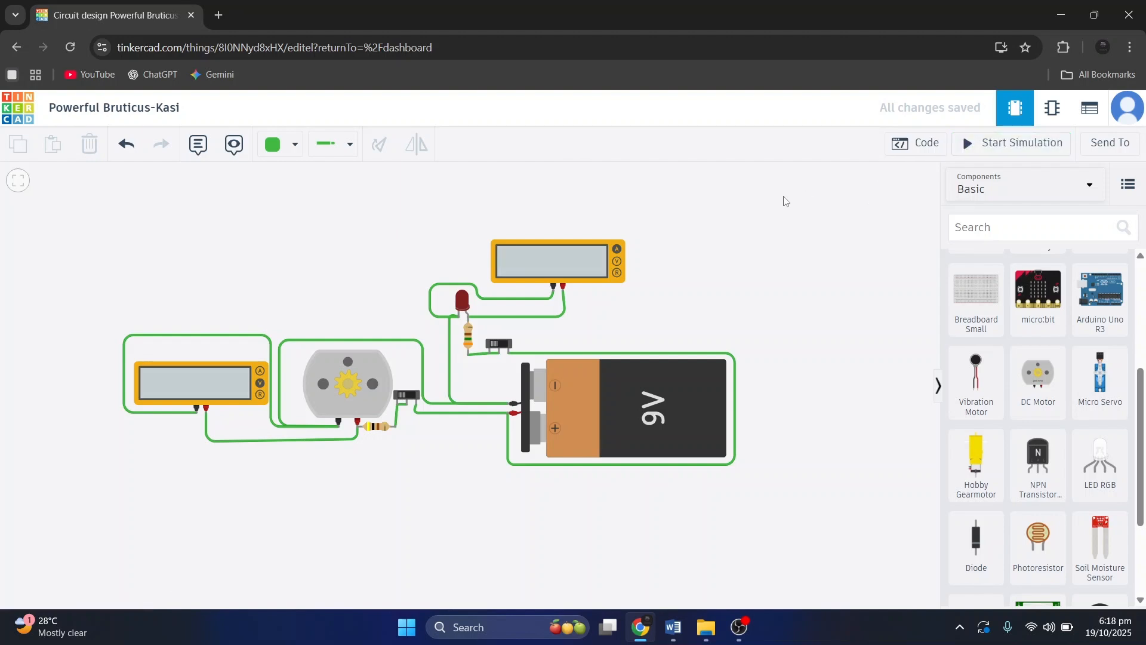